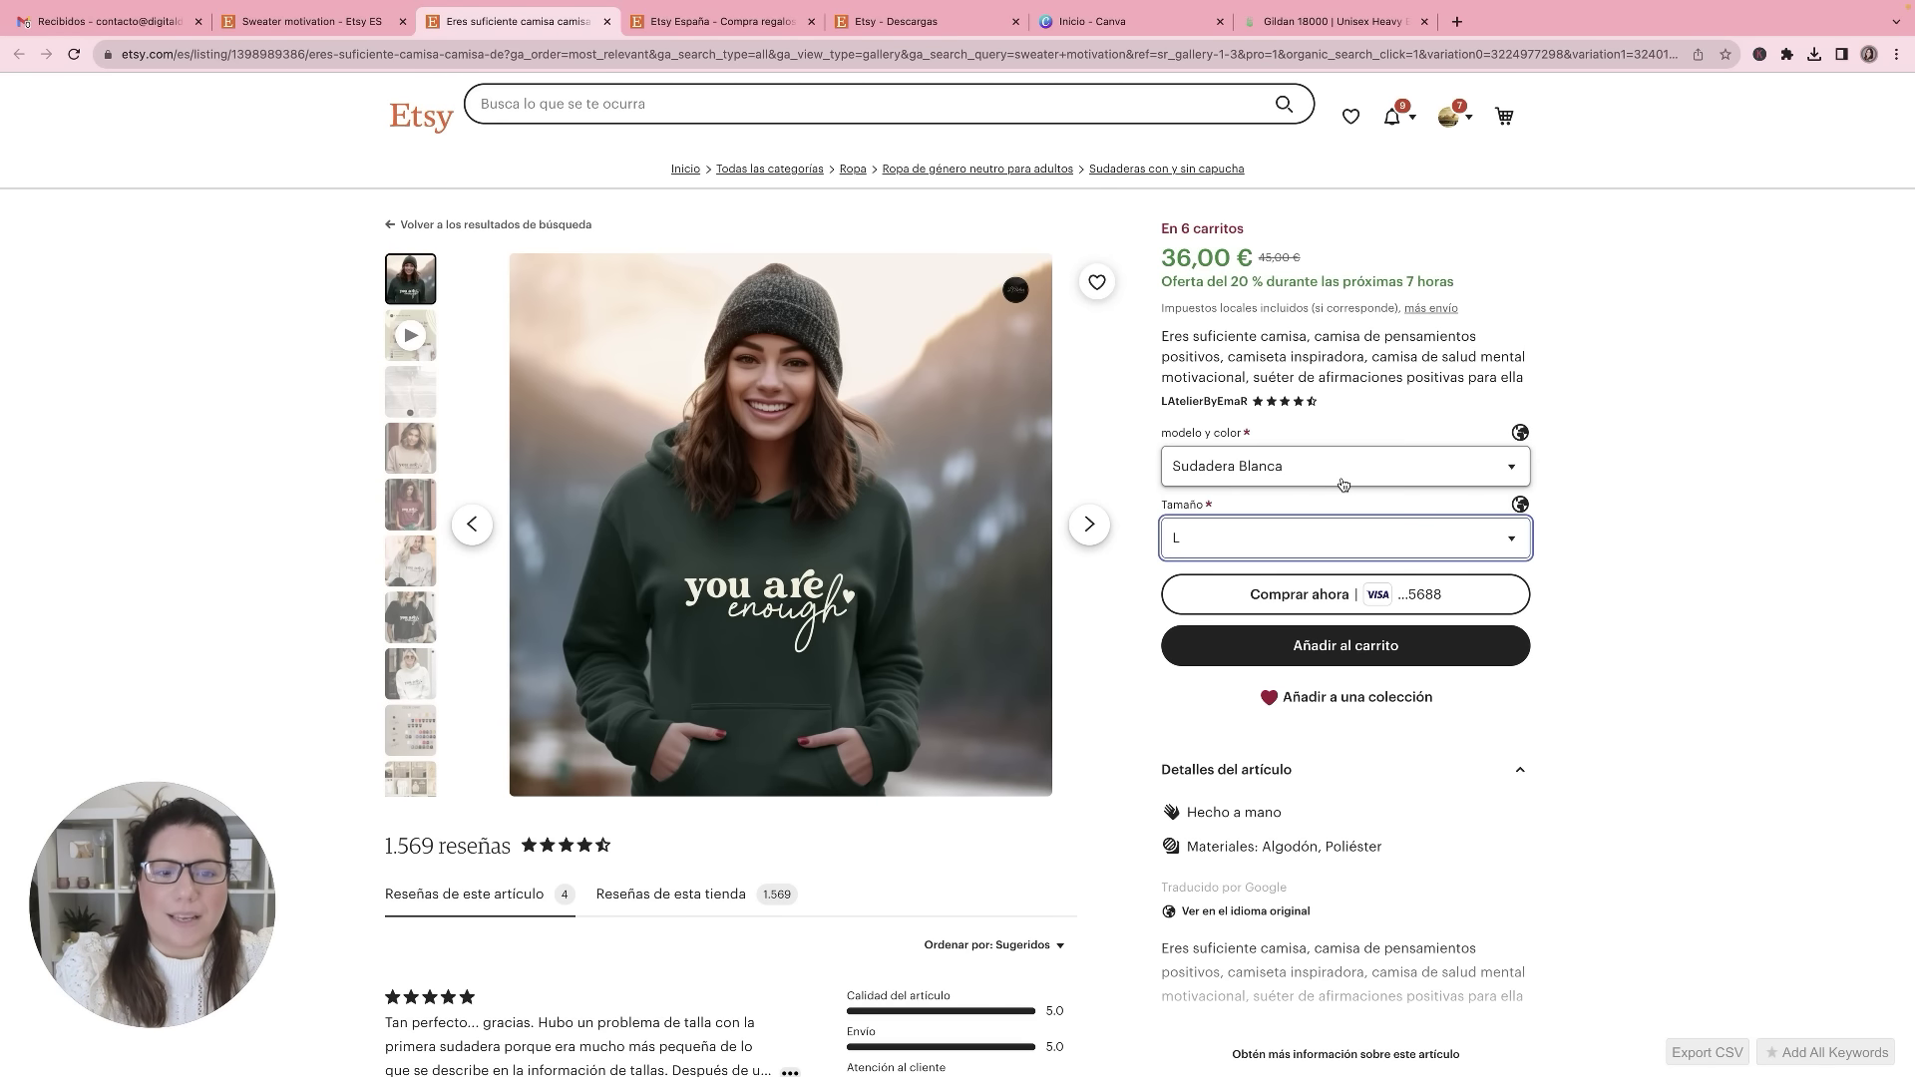
Step: Review the sweatshirt listing's shipping and return policies on Etsy and view the Dance mom SVG design listing
{"action": "scroll", "coordinate": [1326, 450], "scroll_direction": "down", "scroll_amount": 8}
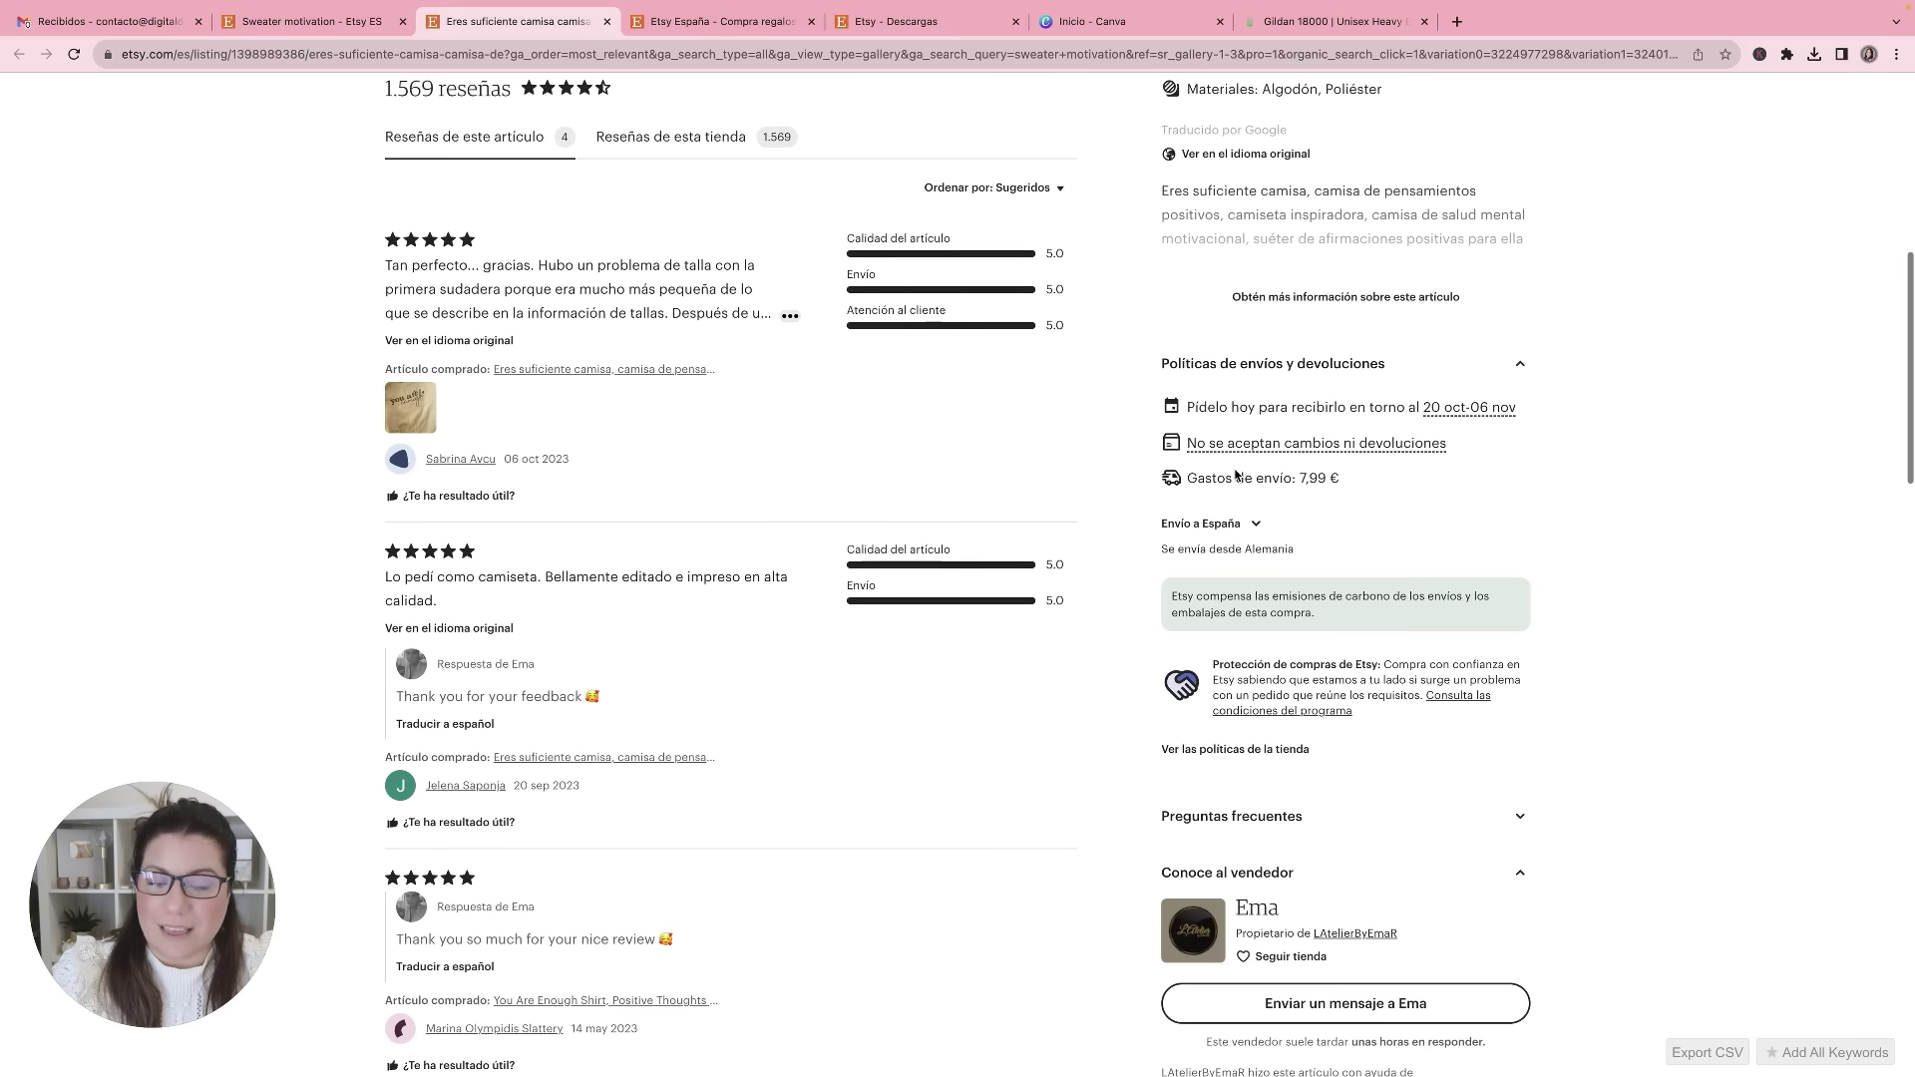
{"action": "scroll", "coordinate": [1065, 178], "scroll_direction": "up", "scroll_amount": 8}
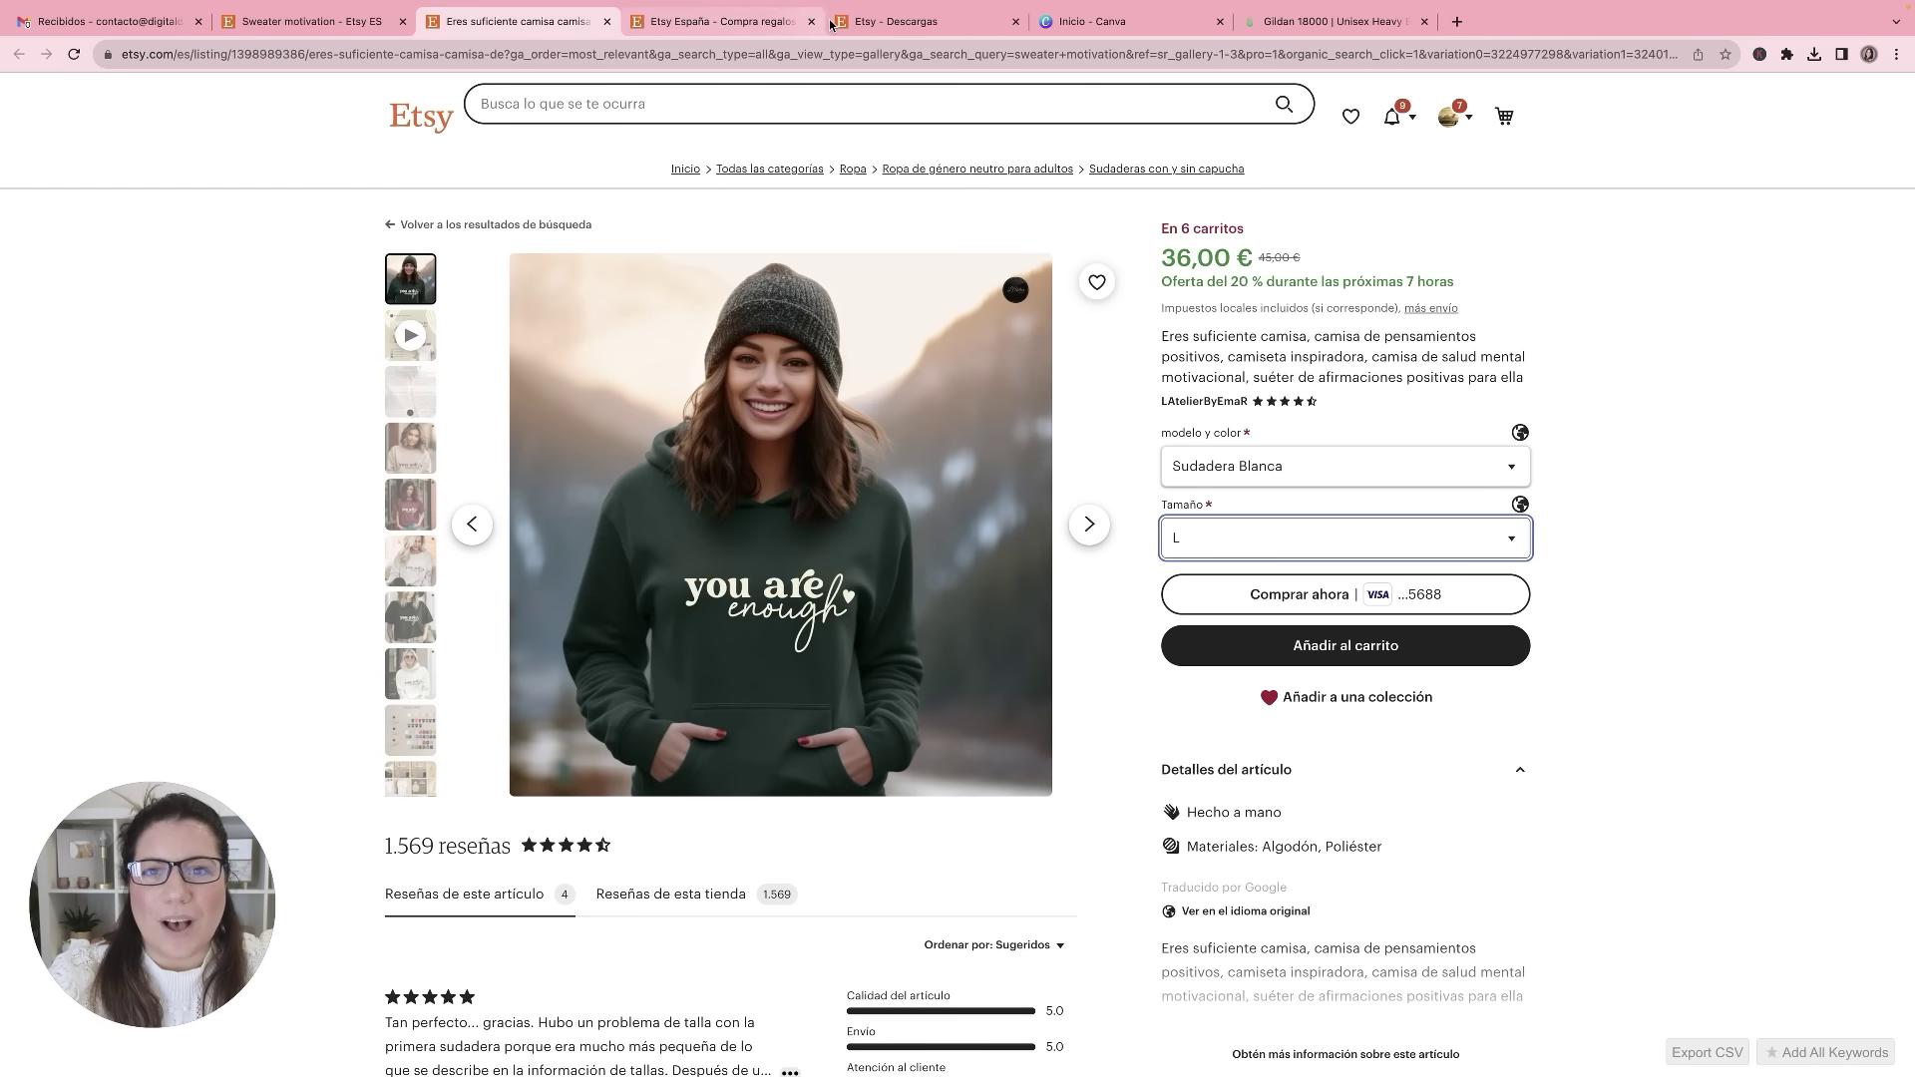
{"action": "left_click", "coordinate": [876, 24]}
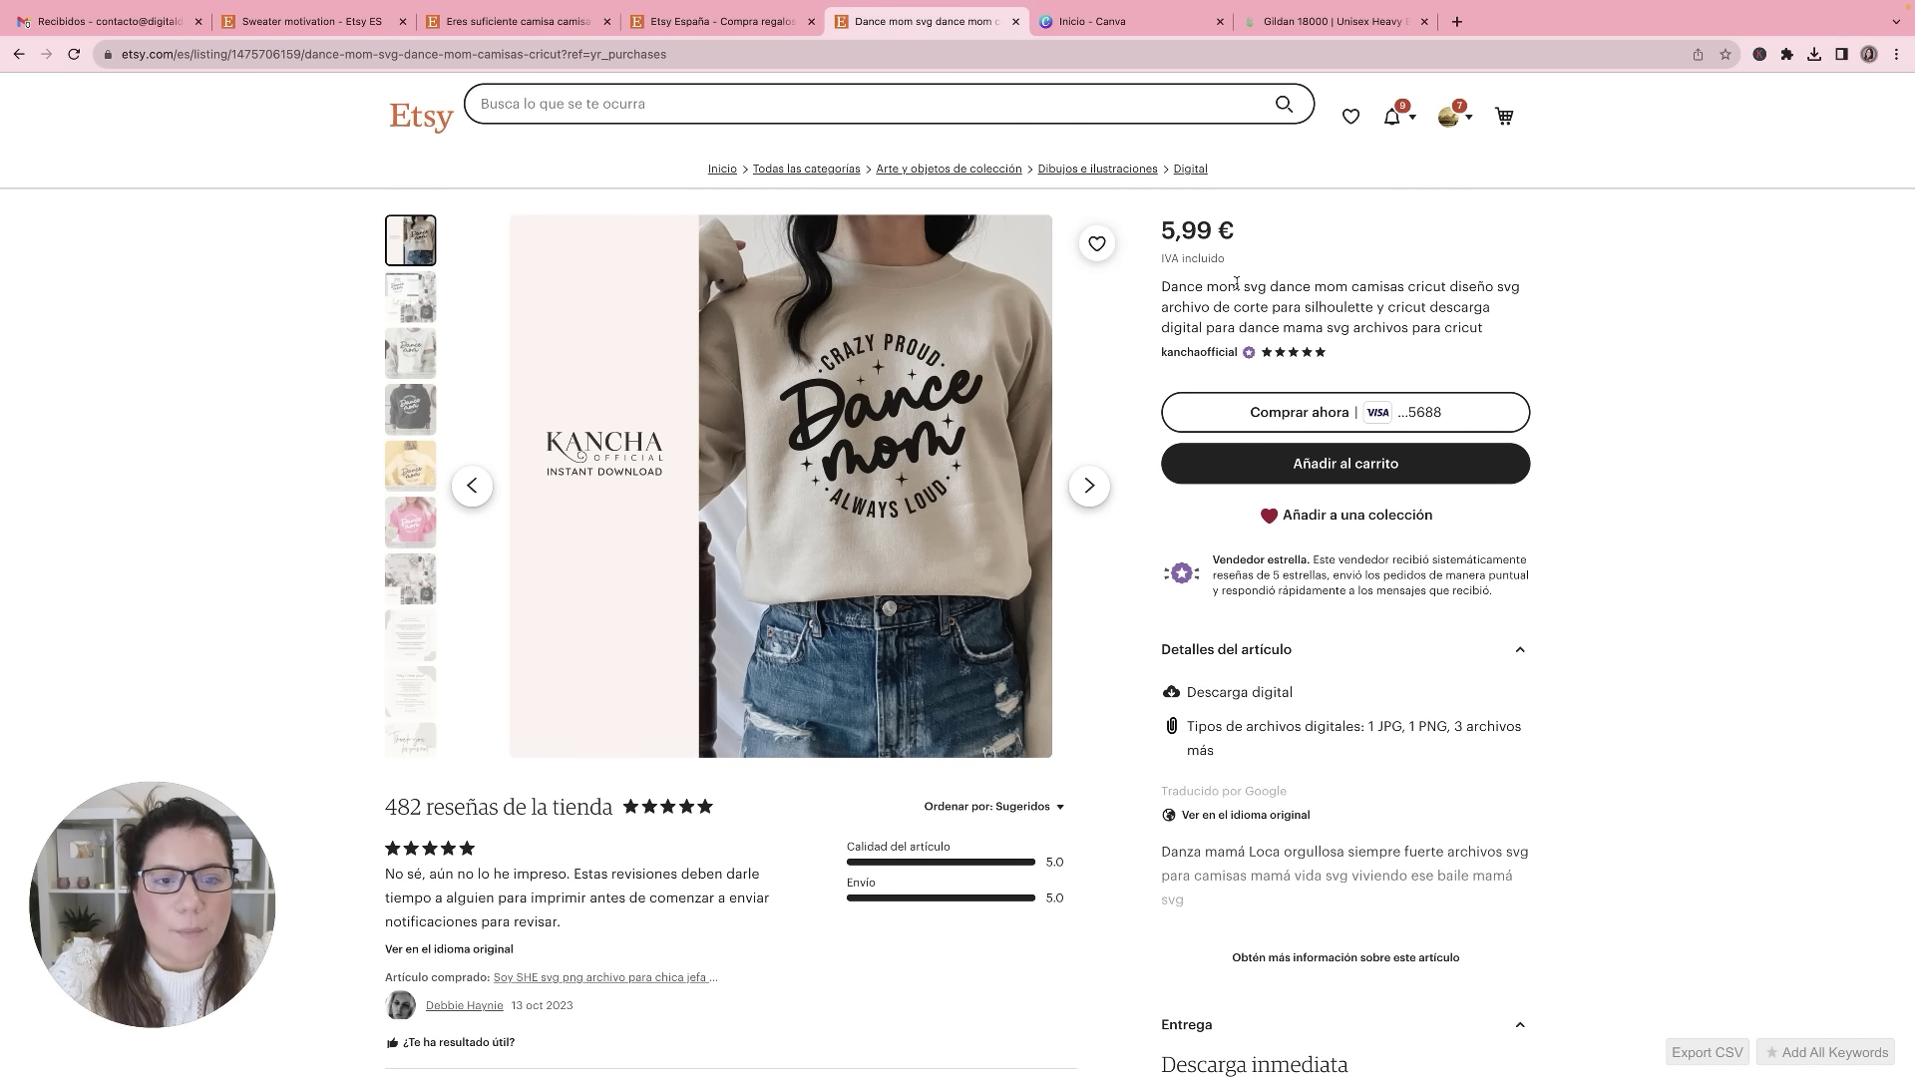
{"action": "left_click_drag", "start_coordinate": [1248, 287], "coordinate": [1266, 288]}
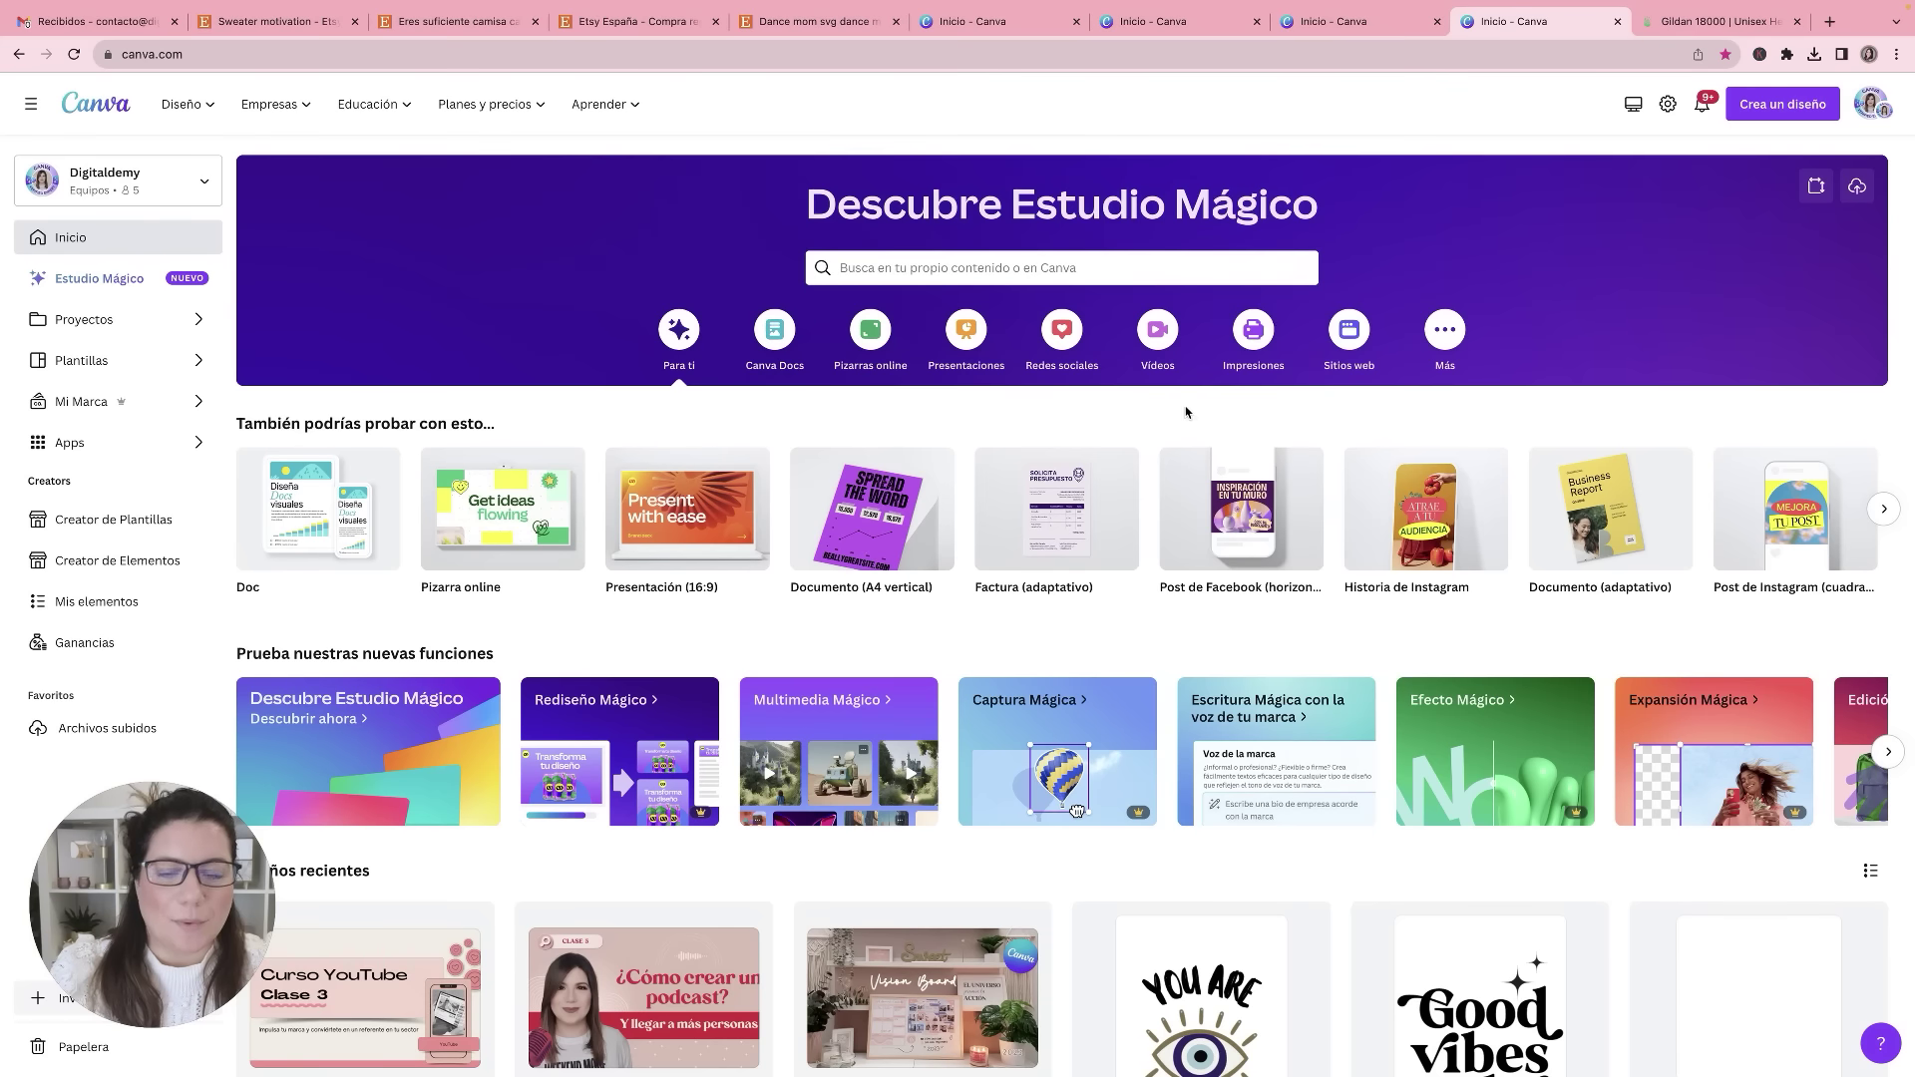
Step: Switch to Canva and create a new custom-size design of 5000 × 5000 px
{"action": "left_click", "coordinate": [1815, 190]}
{"action": "left_click", "coordinate": [1586, 263]}
{"action": "type", "text": "5006"}
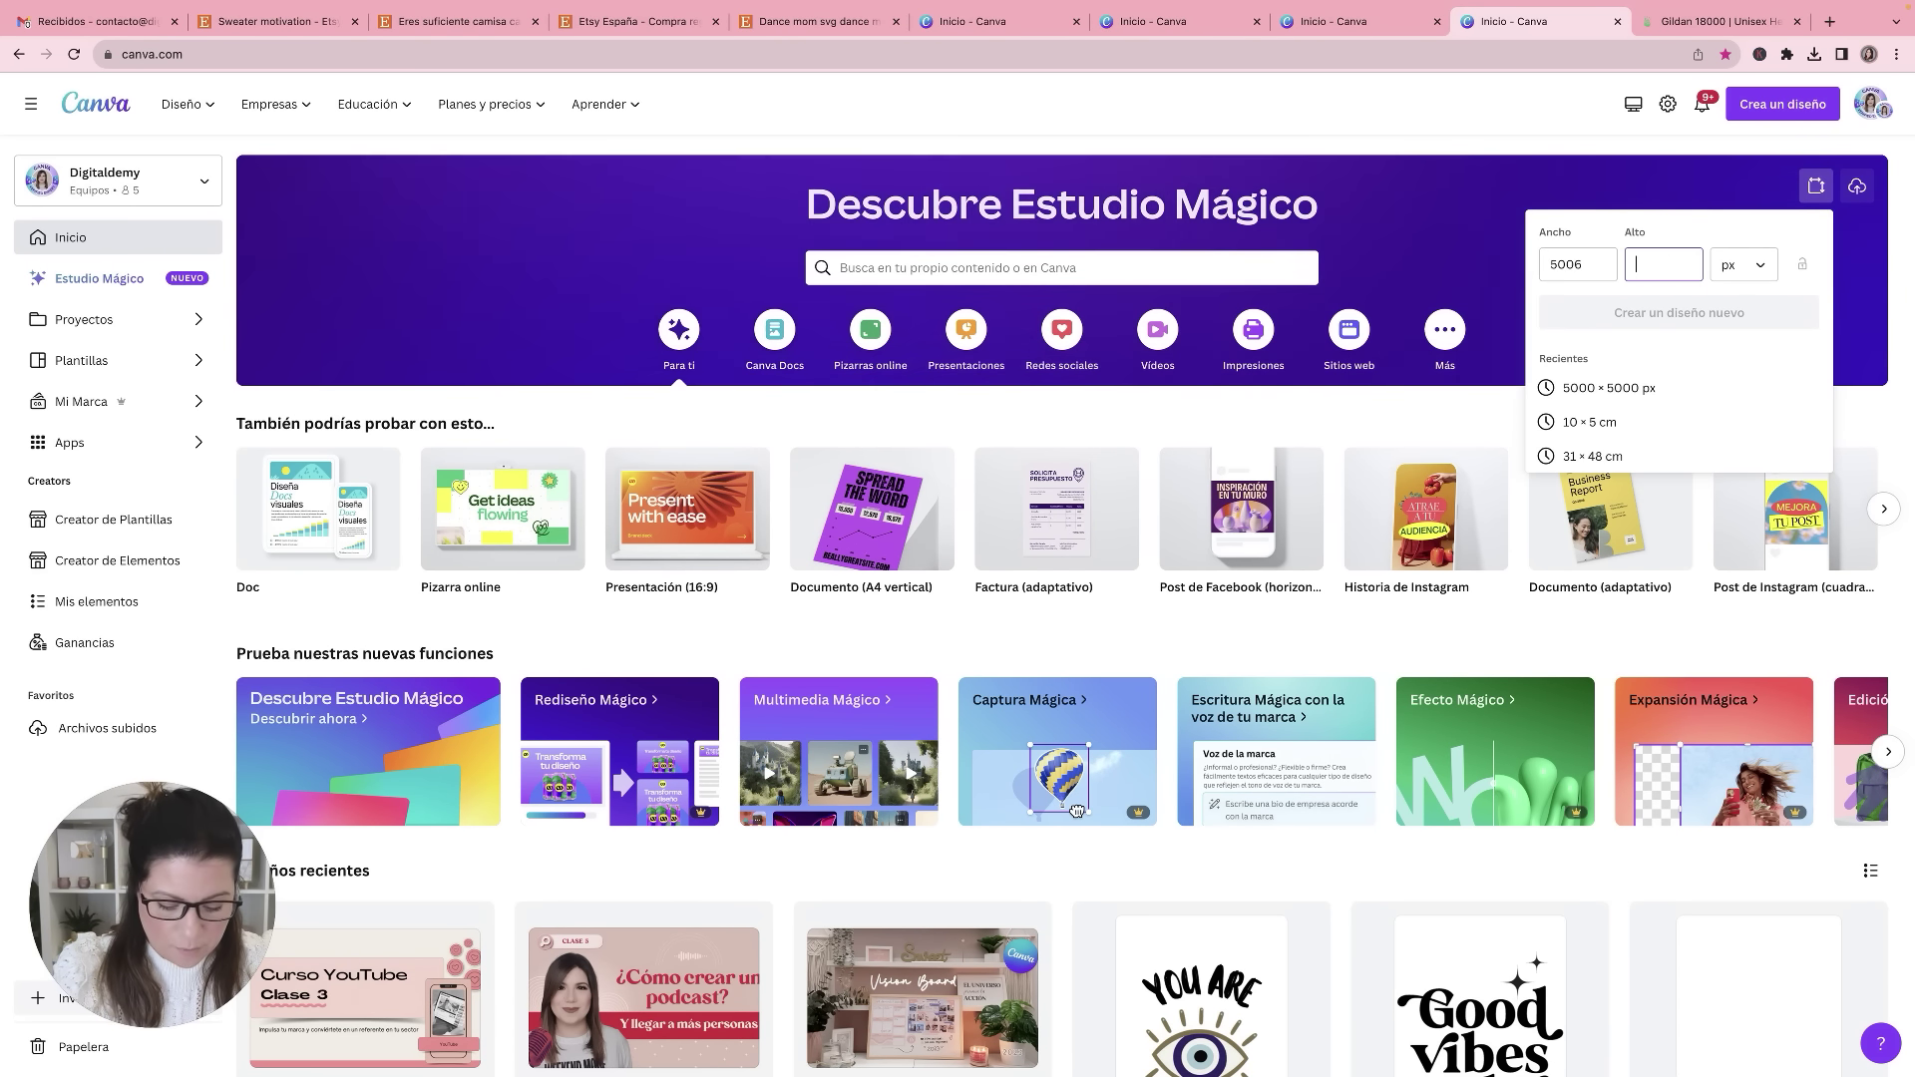
{"action": "key", "text": "Tab"}
{"action": "type", "text": "5000"}
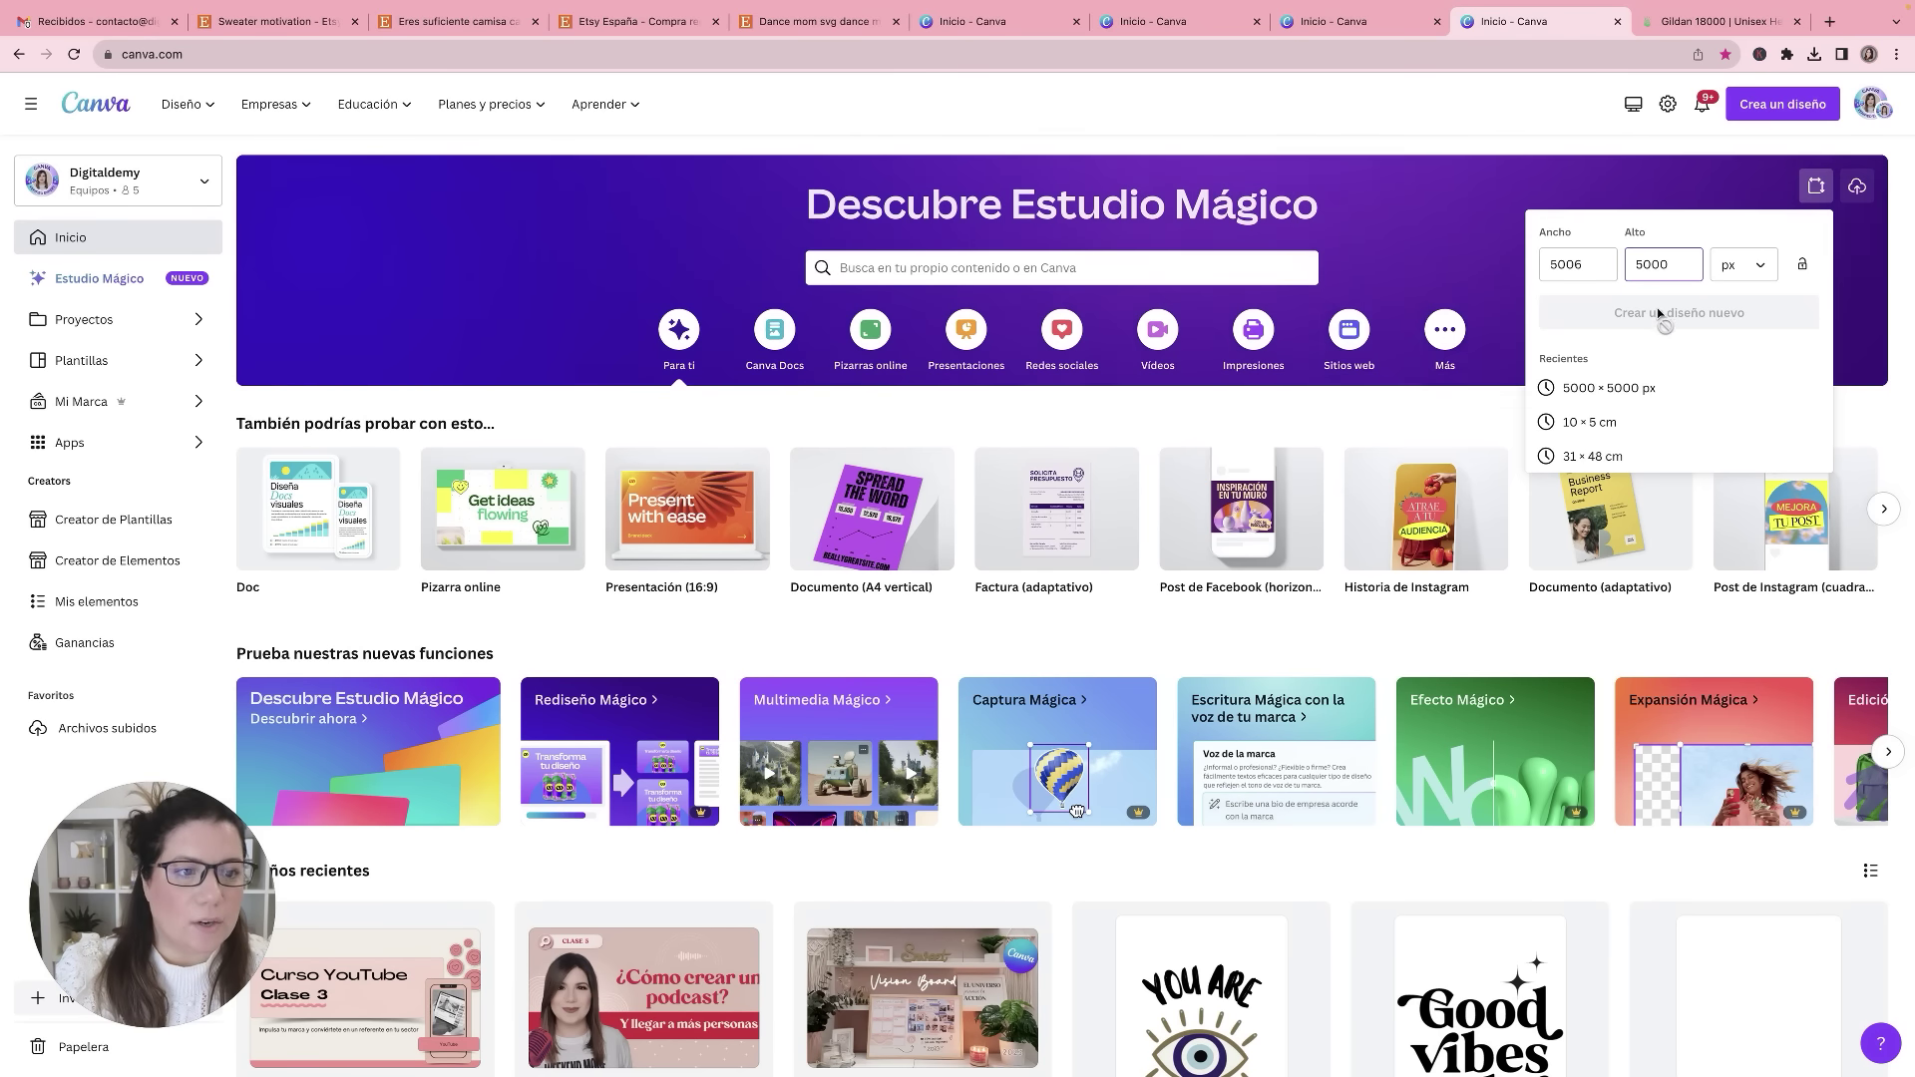
{"action": "left_click", "coordinate": [1695, 313]}
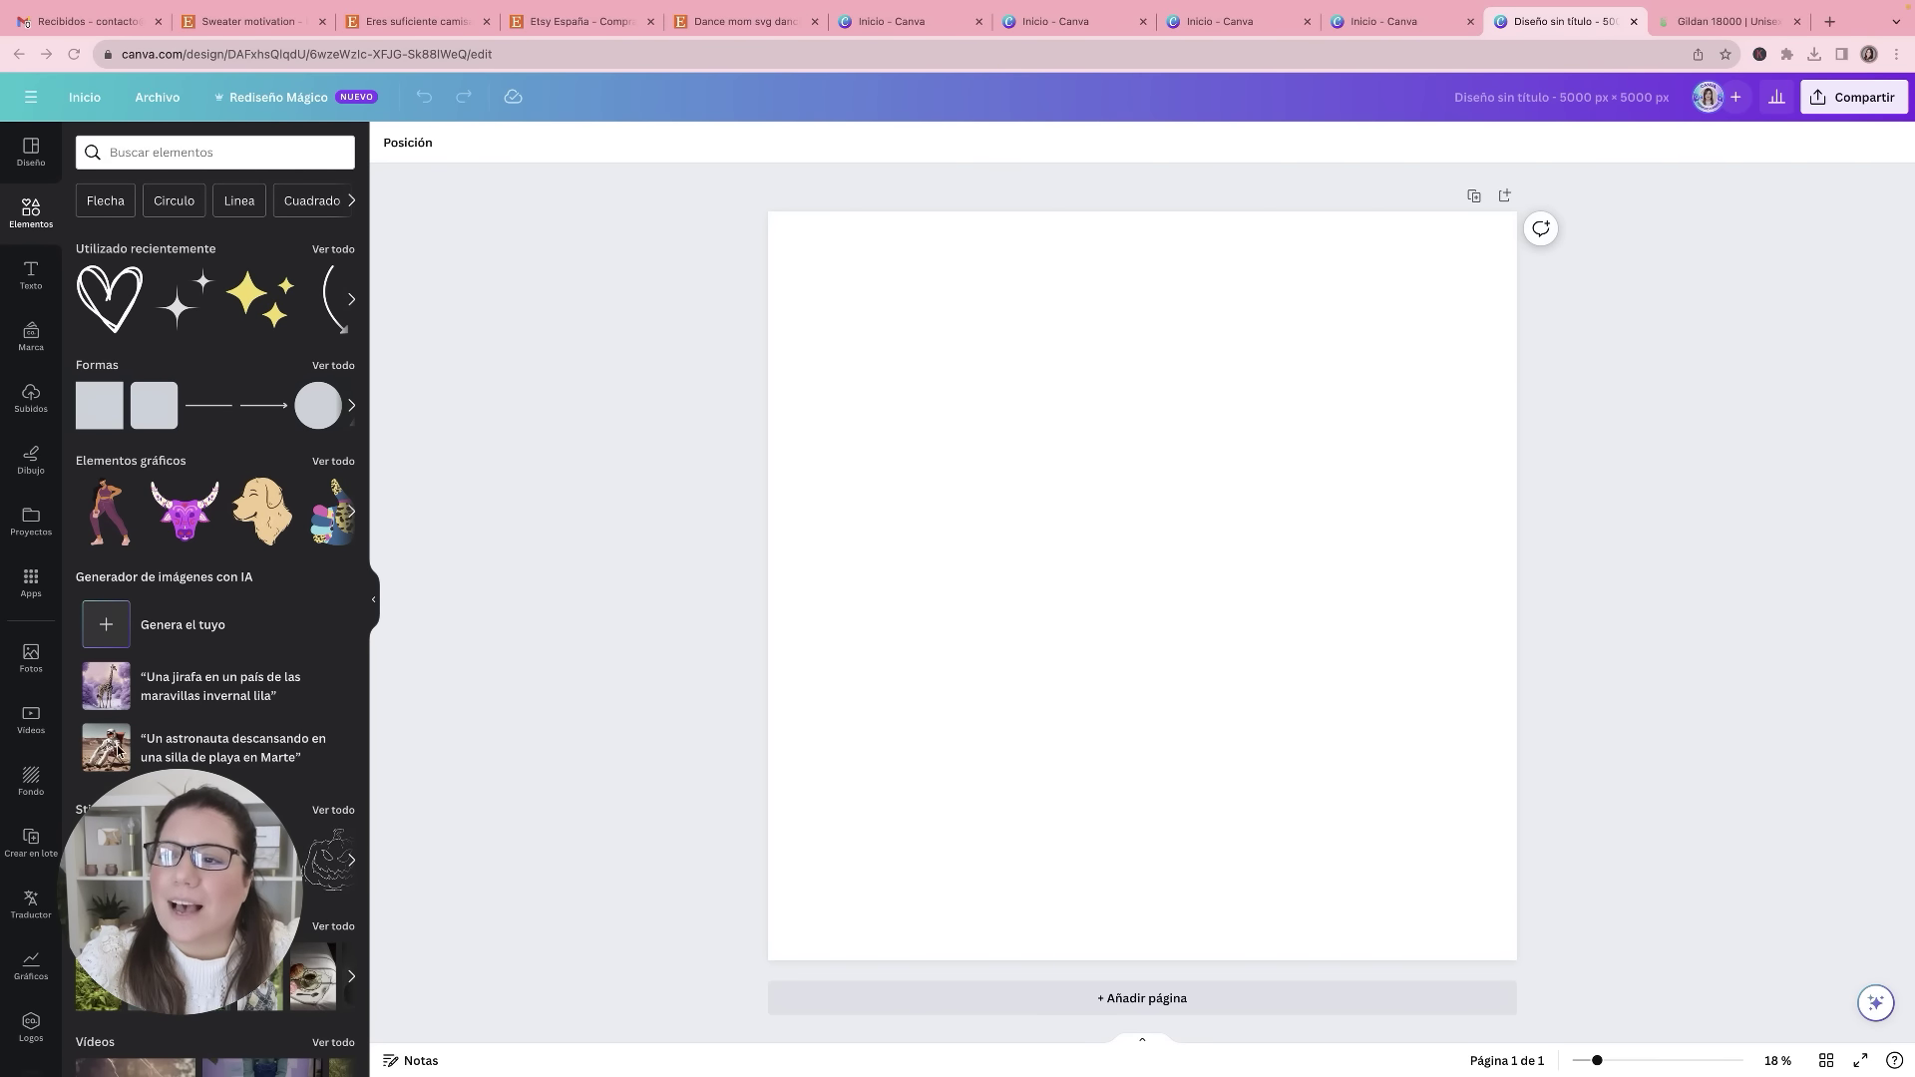
Step: Place the uploaded Dance mom graphic on the blank page, enlarge it to nearly the page width and centre it
{"action": "left_click", "coordinate": [27, 404]}
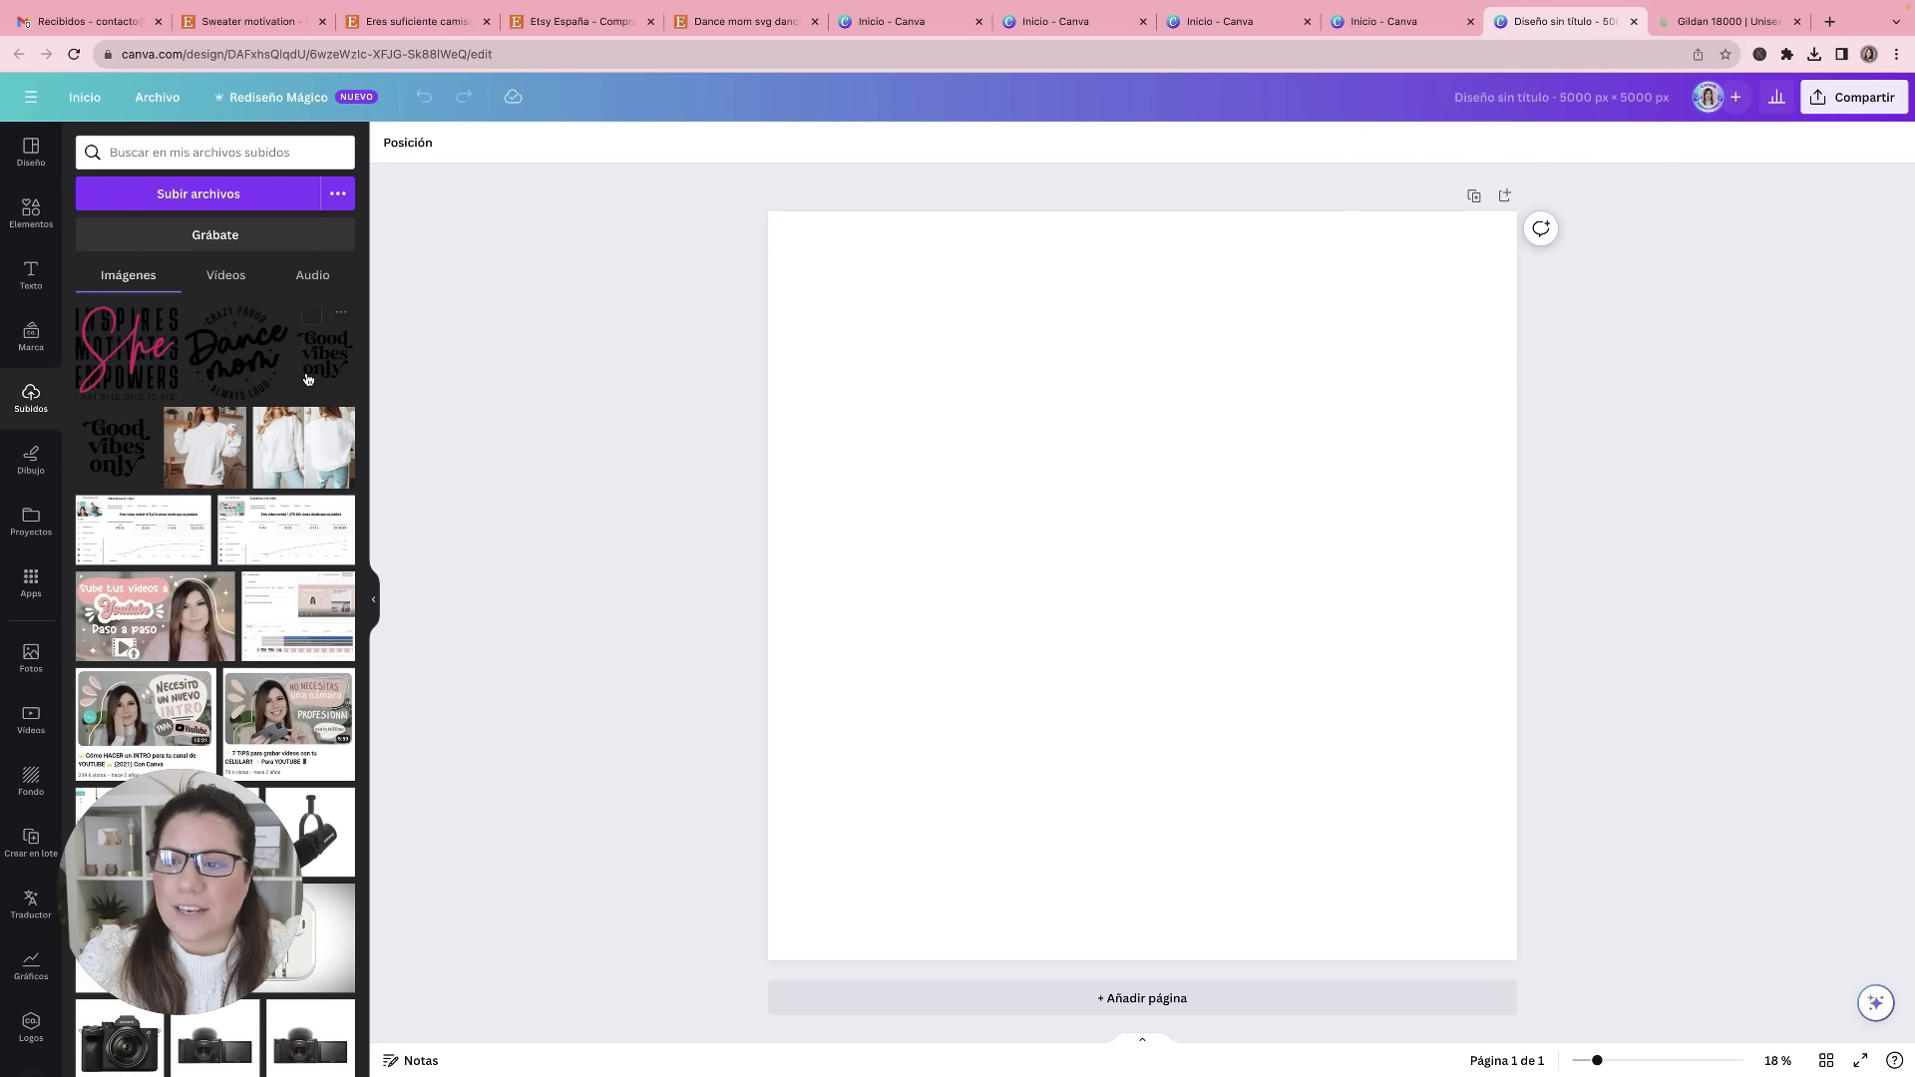
{"action": "left_click", "coordinate": [237, 351]}
{"action": "left_click_drag", "start_coordinate": [1291, 449], "coordinate": [1516, 186]}
{"action": "left_click_drag", "start_coordinate": [1383, 352], "coordinate": [1195, 549]}
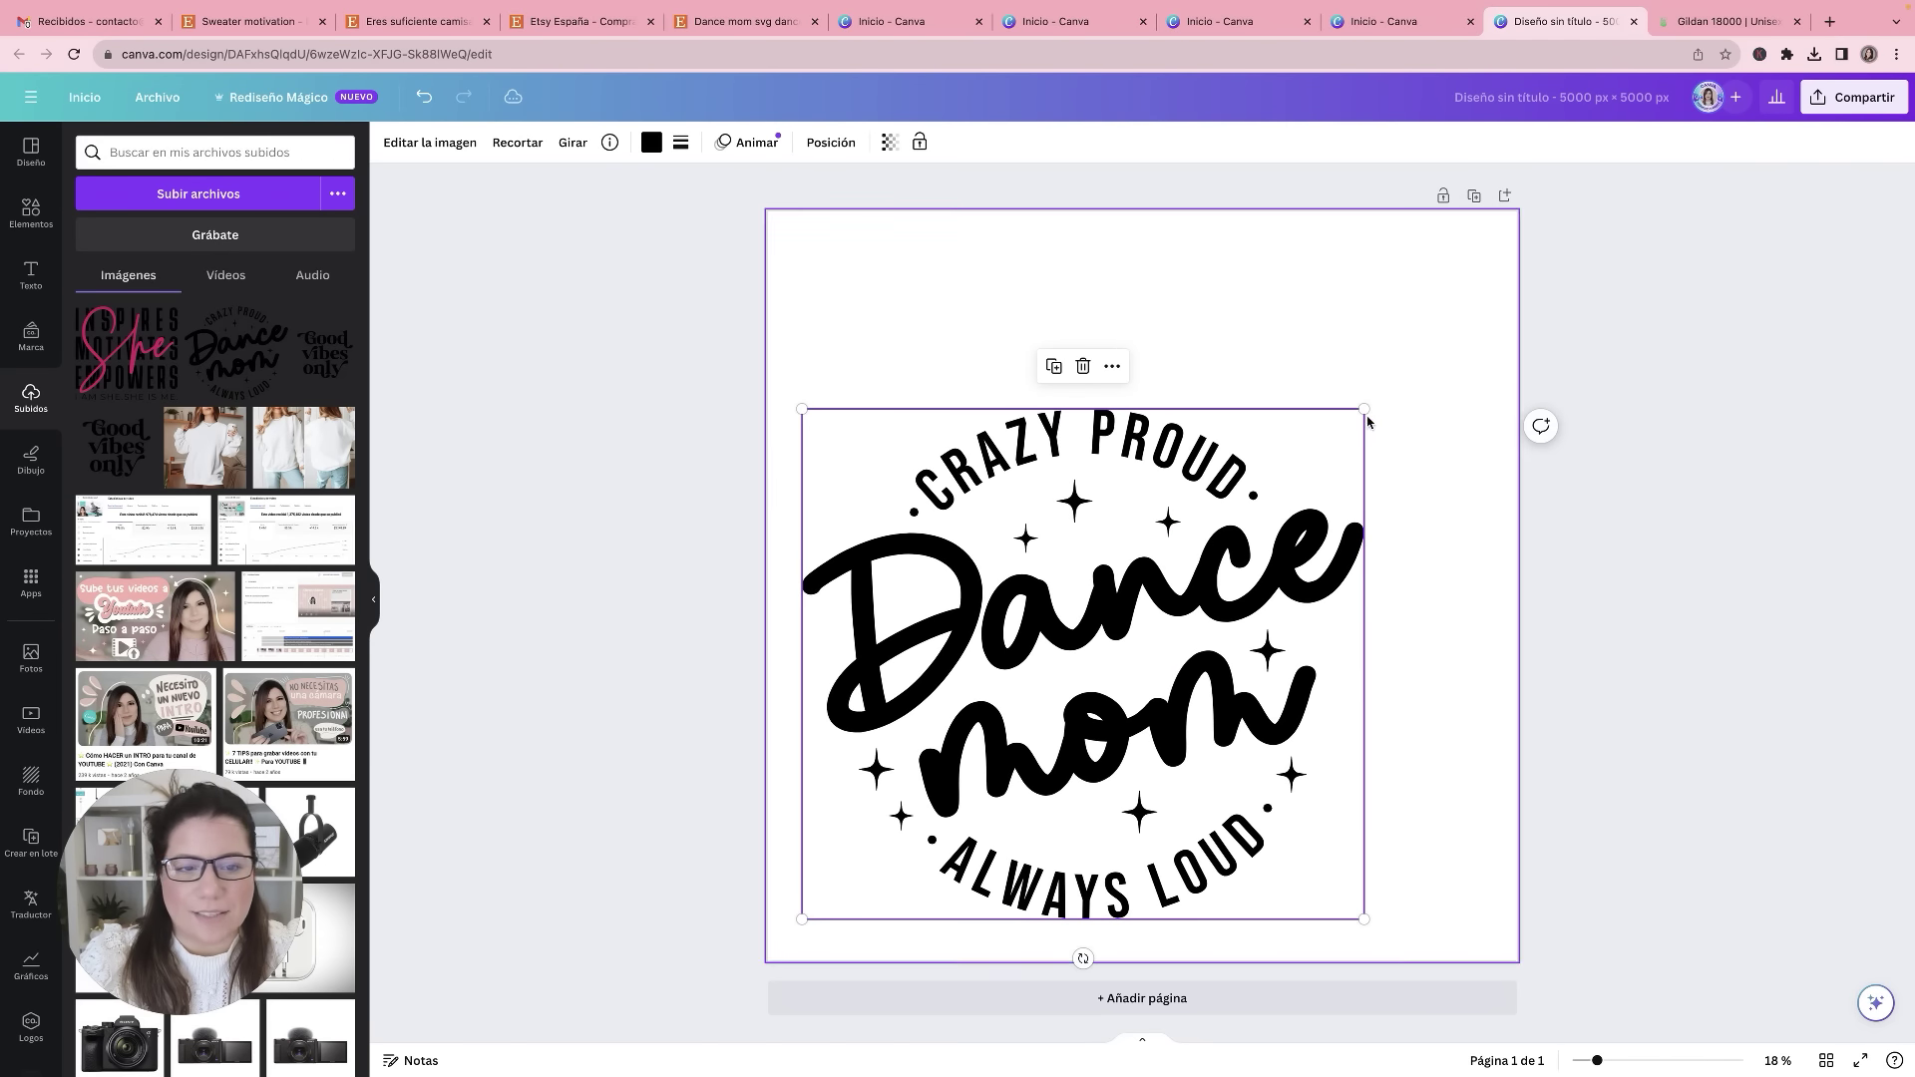
{"action": "left_click_drag", "start_coordinate": [1367, 407], "coordinate": [1494, 290]}
{"action": "mouse_move", "coordinate": [1269, 590]}
{"action": "left_mouse_down"}
{"action": "mouse_move", "coordinate": [1256, 547]}
{"action": "mouse_move", "coordinate": [1262, 570]}
{"action": "left_mouse_up"}
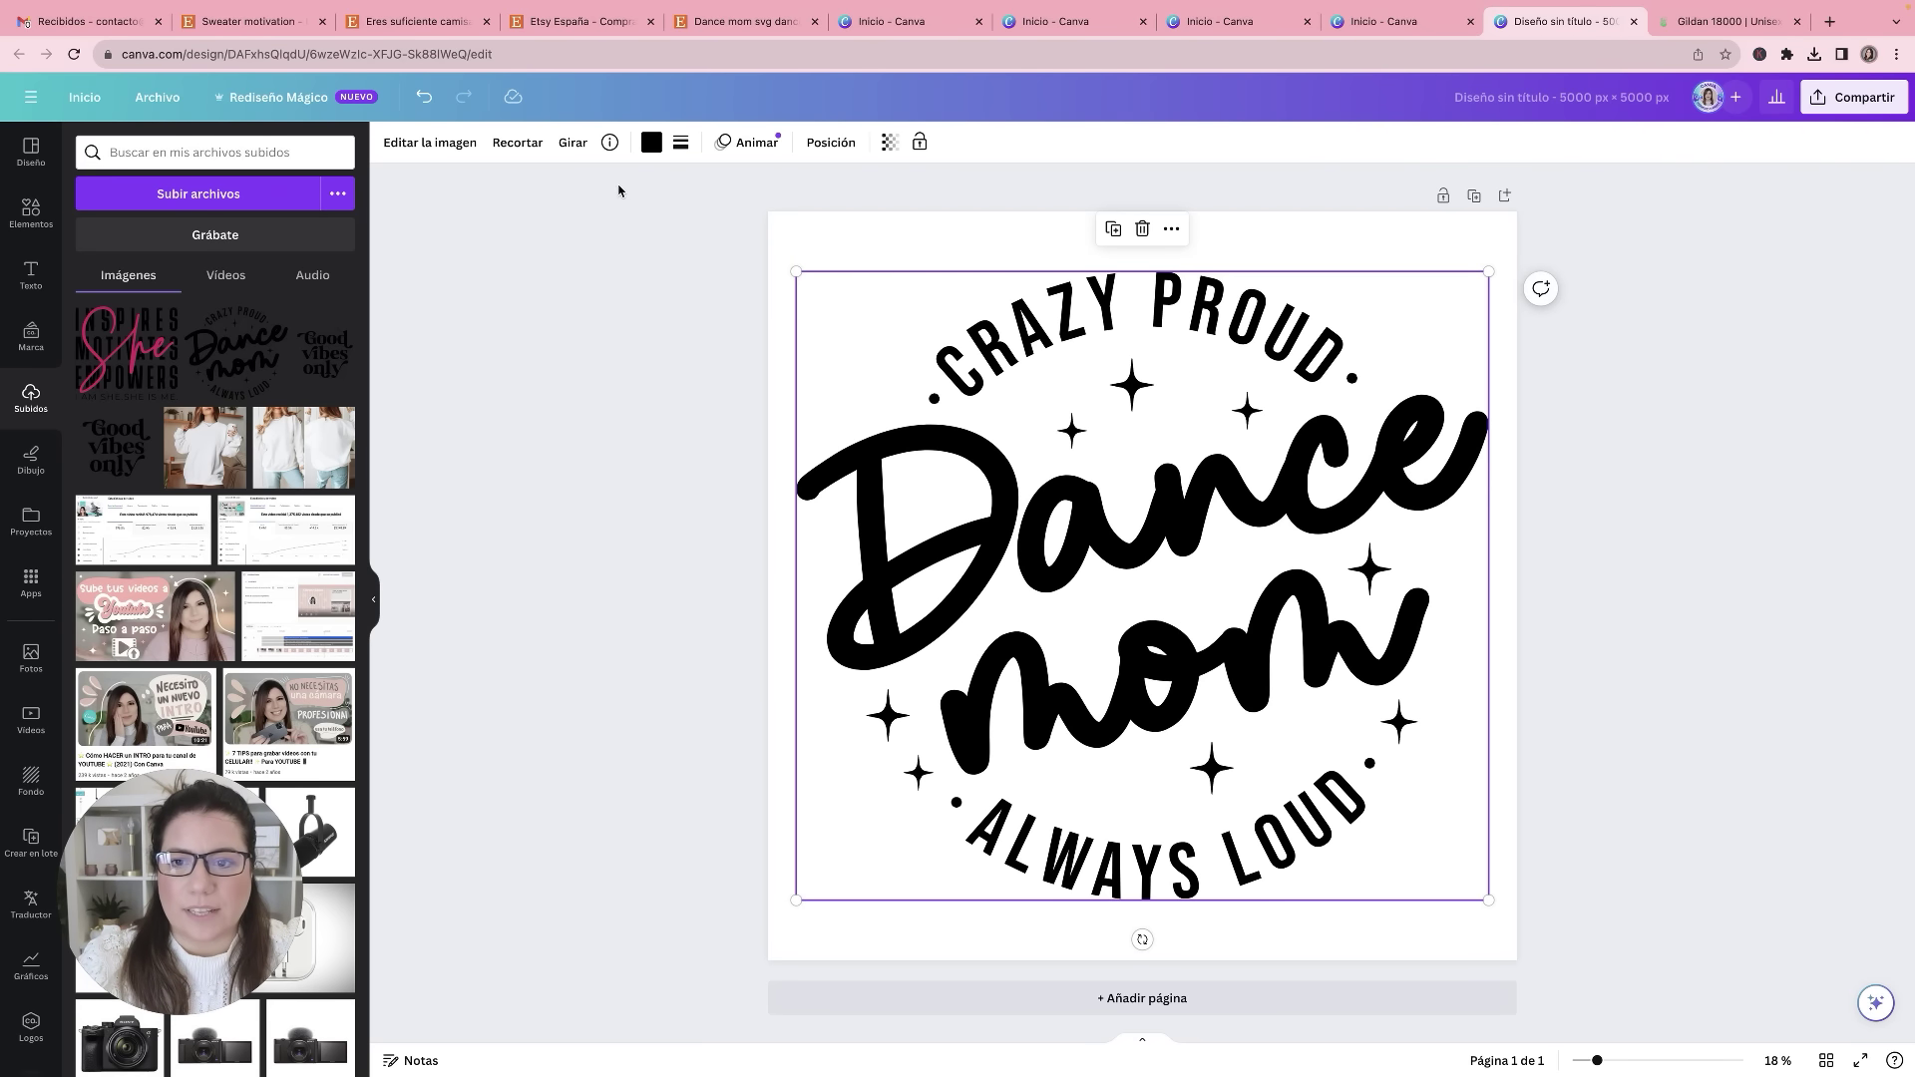
Step: Recolour the Dance mom graphic with the dark pink from the NOTI palette and enlarge it slightly, keeping it centred
{"action": "left_click", "coordinate": [651, 143]}
{"action": "left_click", "coordinate": [240, 376]}
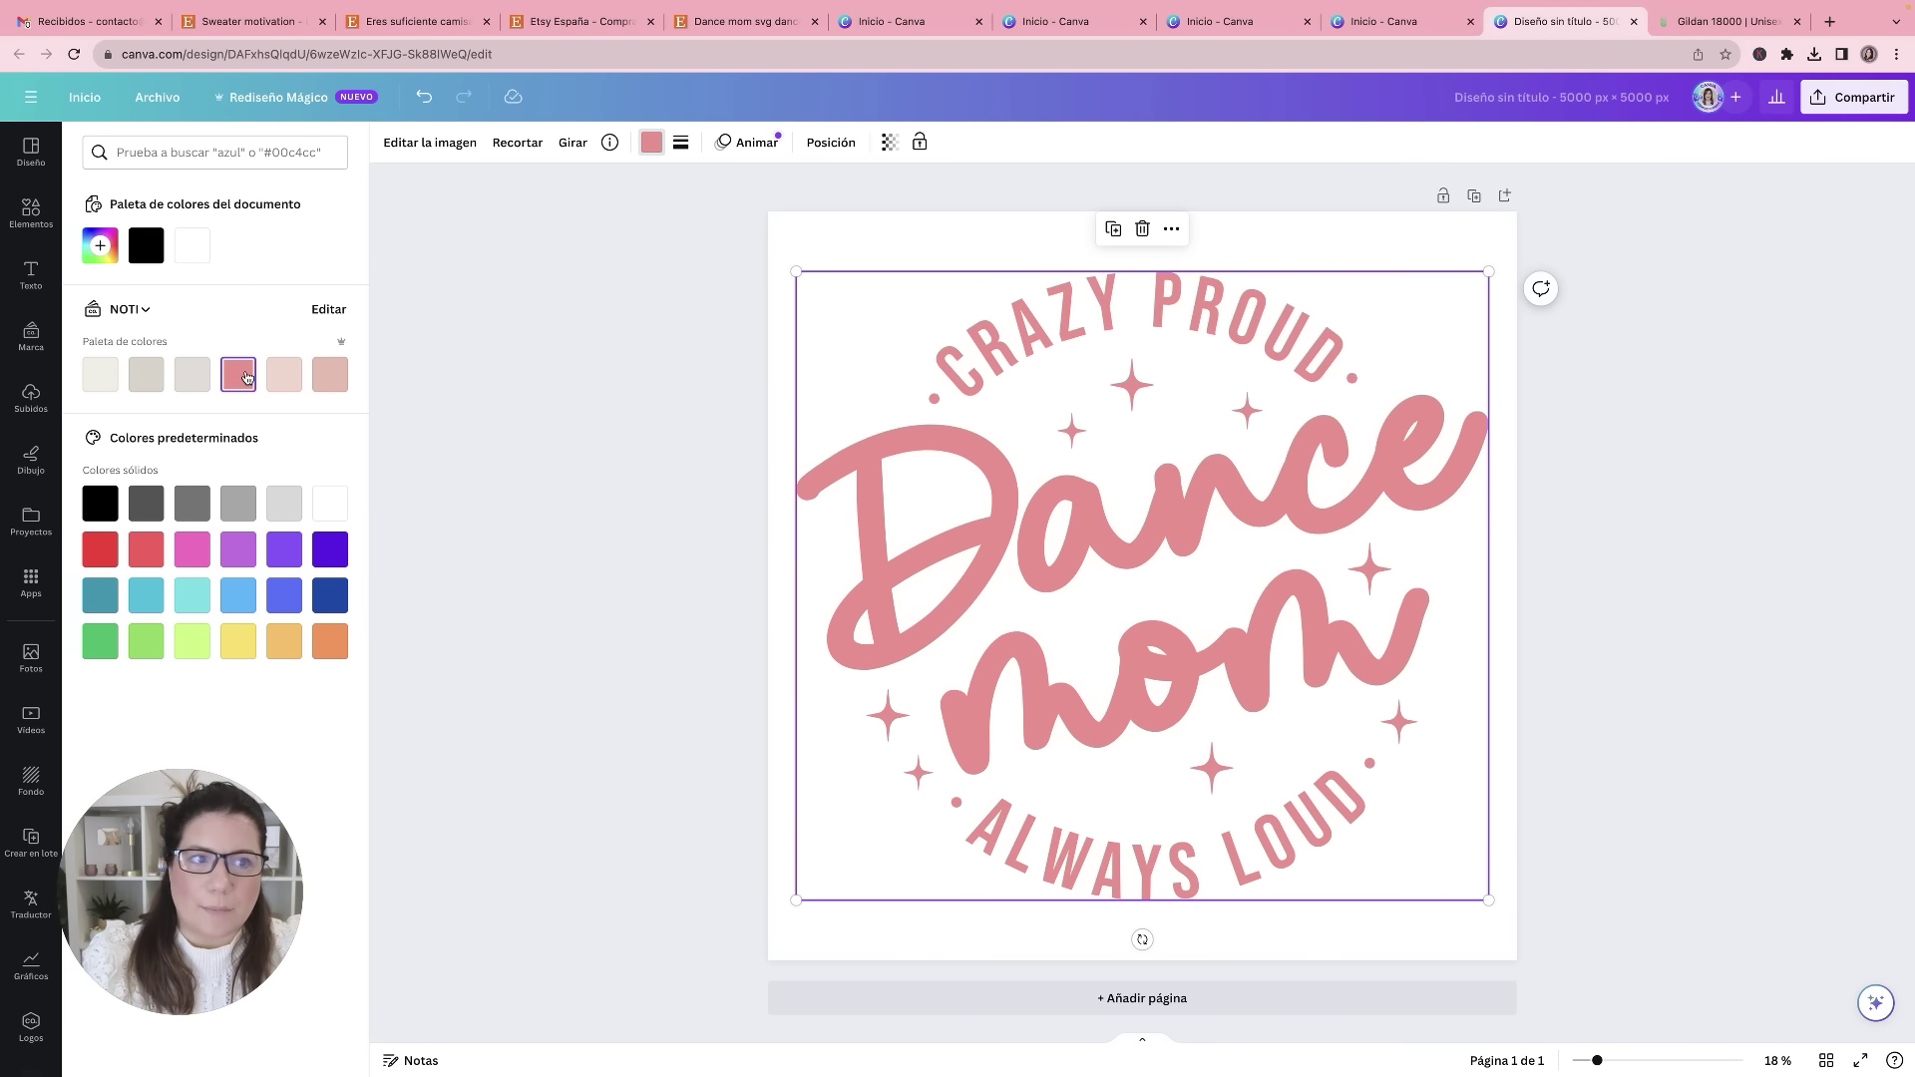
{"action": "left_click_drag", "start_coordinate": [1103, 548], "coordinate": [1103, 551]}
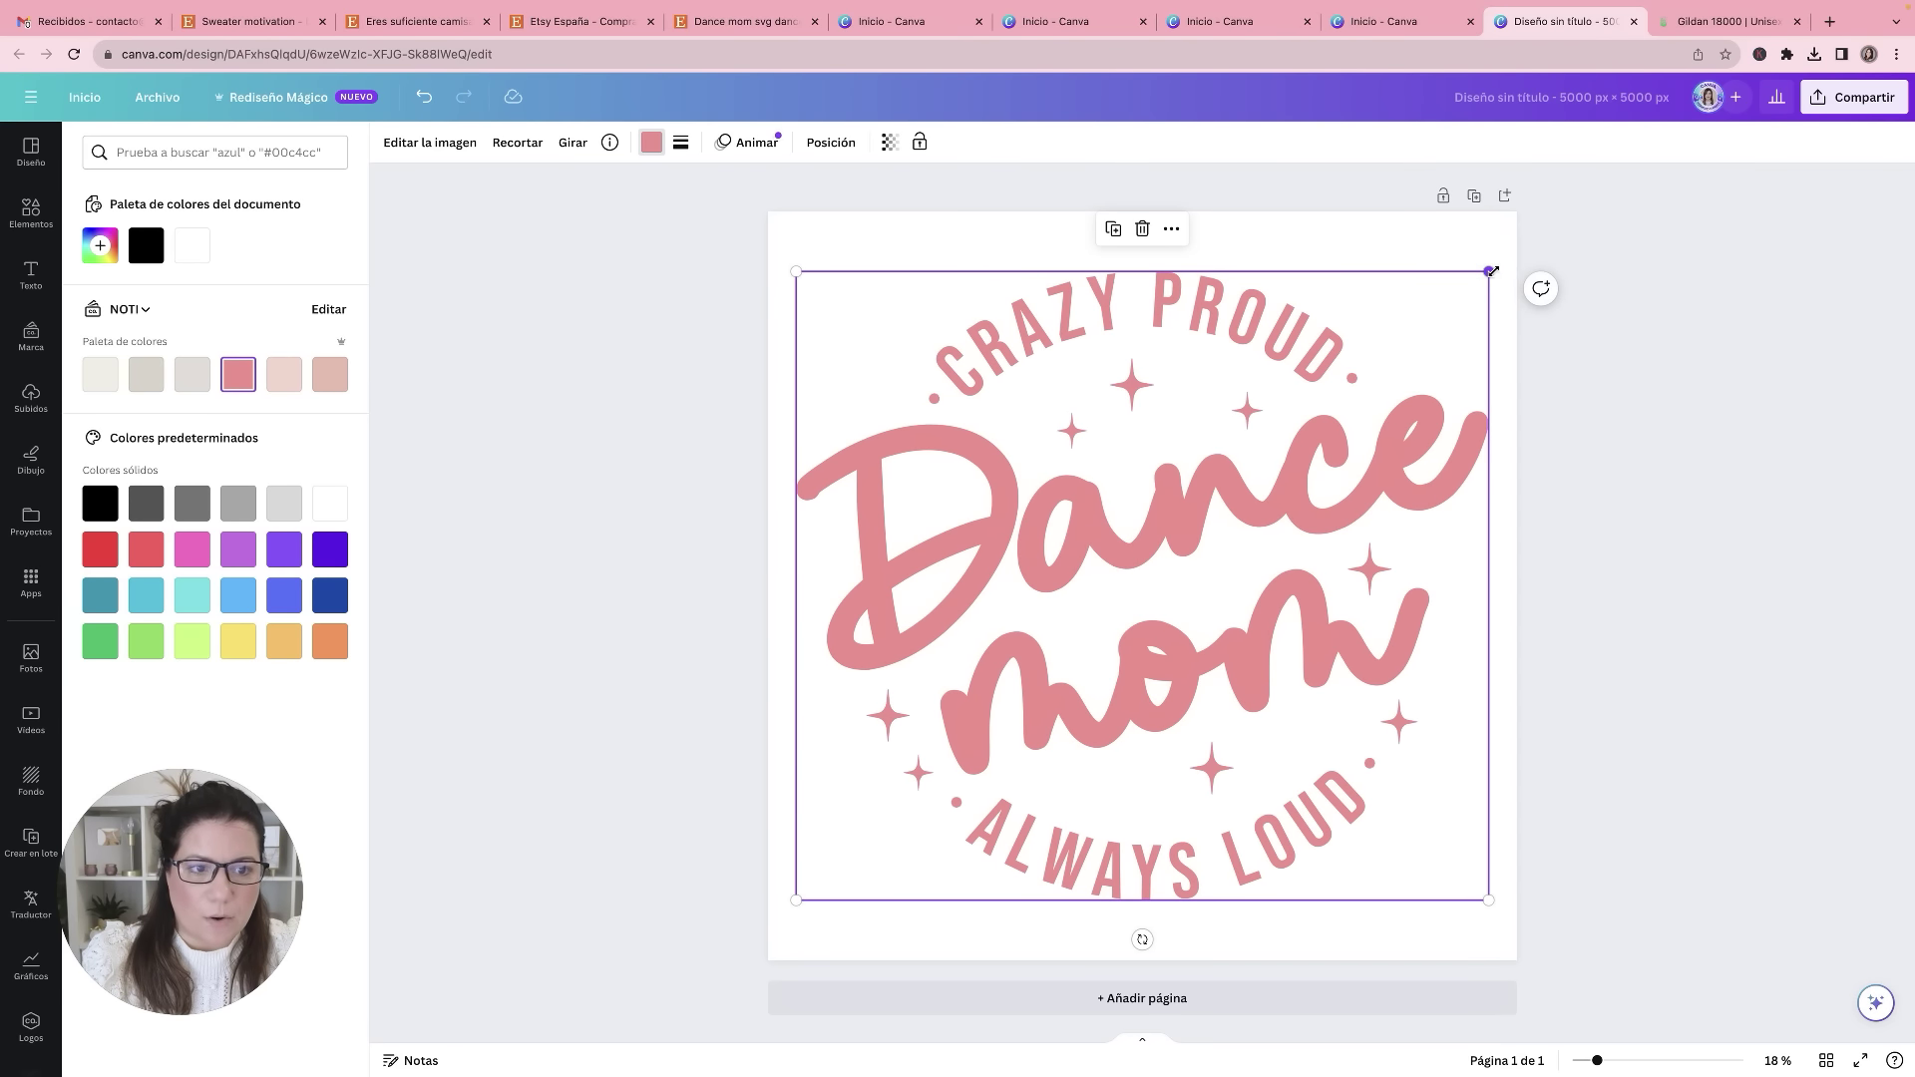
{"action": "left_click_drag", "start_coordinate": [1488, 270], "coordinate": [1516, 246]}
{"action": "left_click_drag", "start_coordinate": [1401, 380], "coordinate": [1386, 389]}
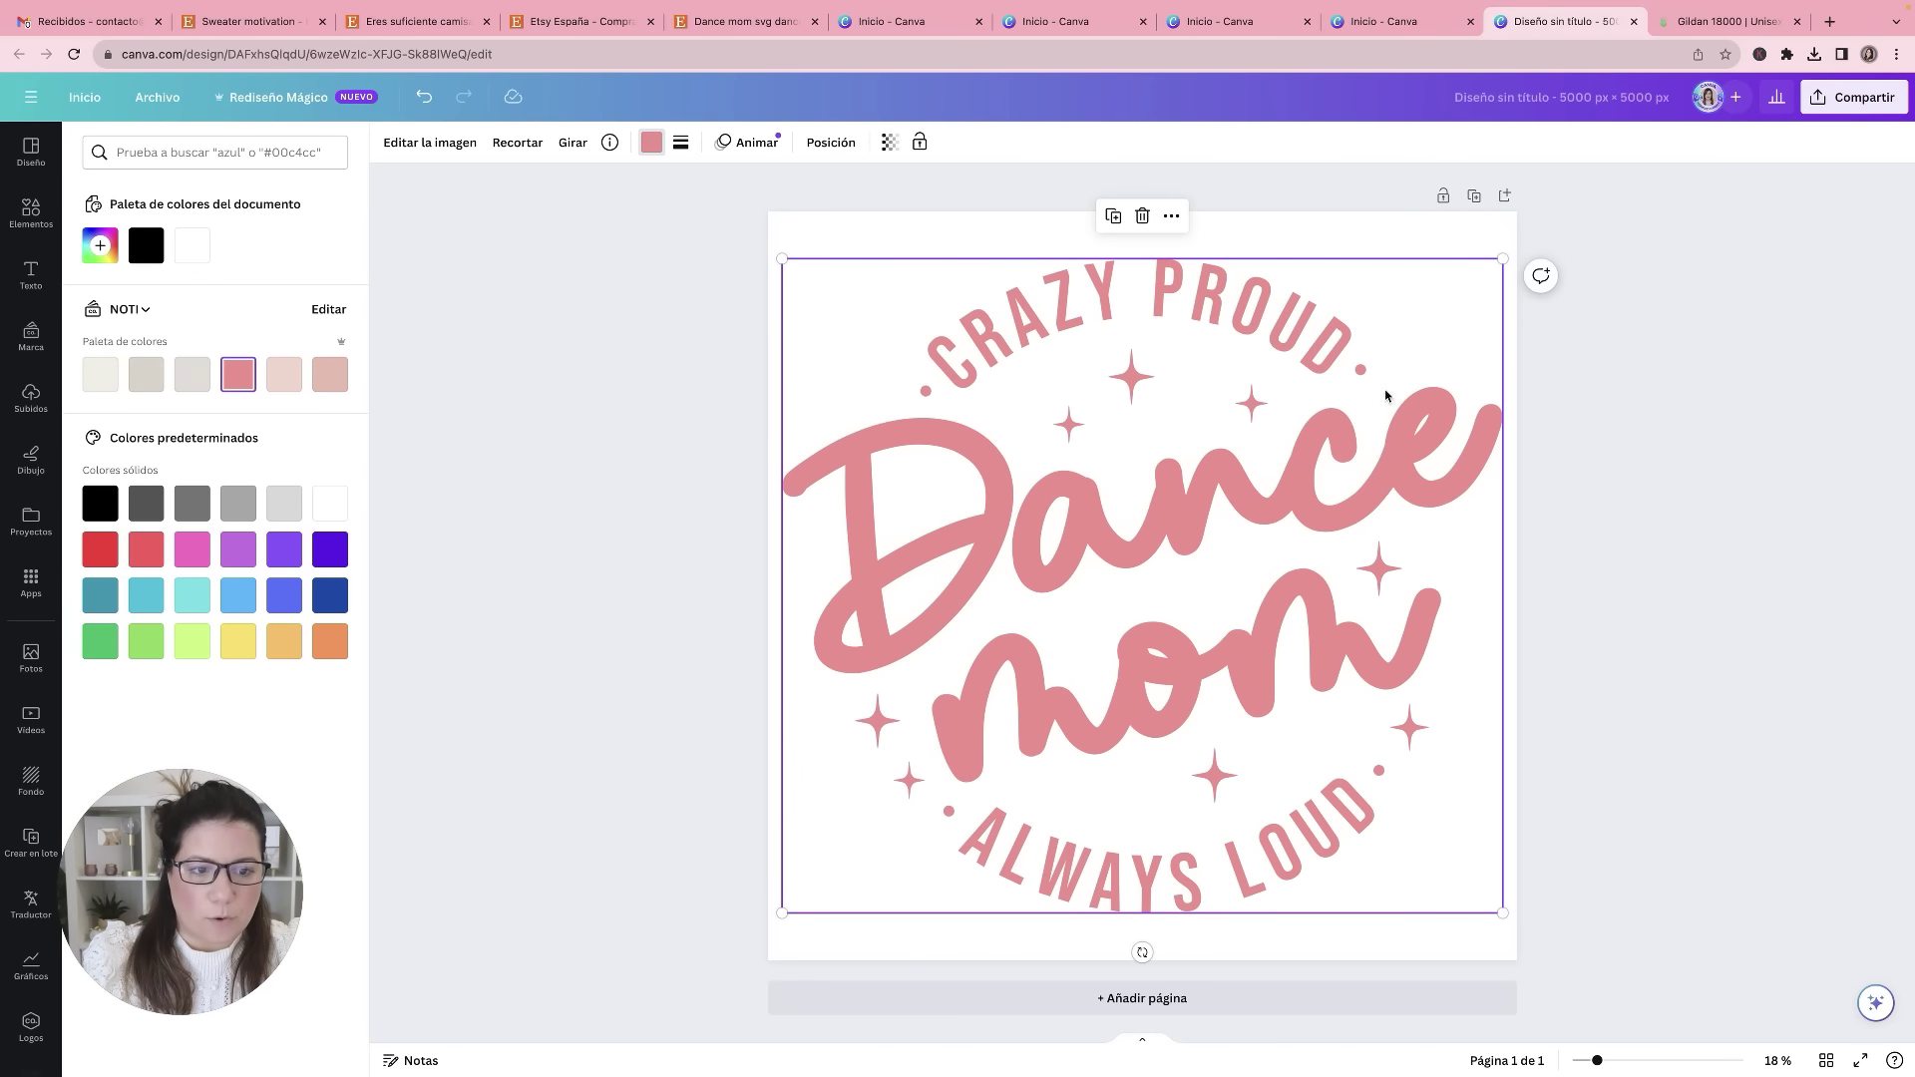
Step: Download the design as a 5000 × 5000 px PNG with a transparent background
{"action": "left_click", "coordinate": [1829, 100]}
{"action": "left_click", "coordinate": [1634, 532]}
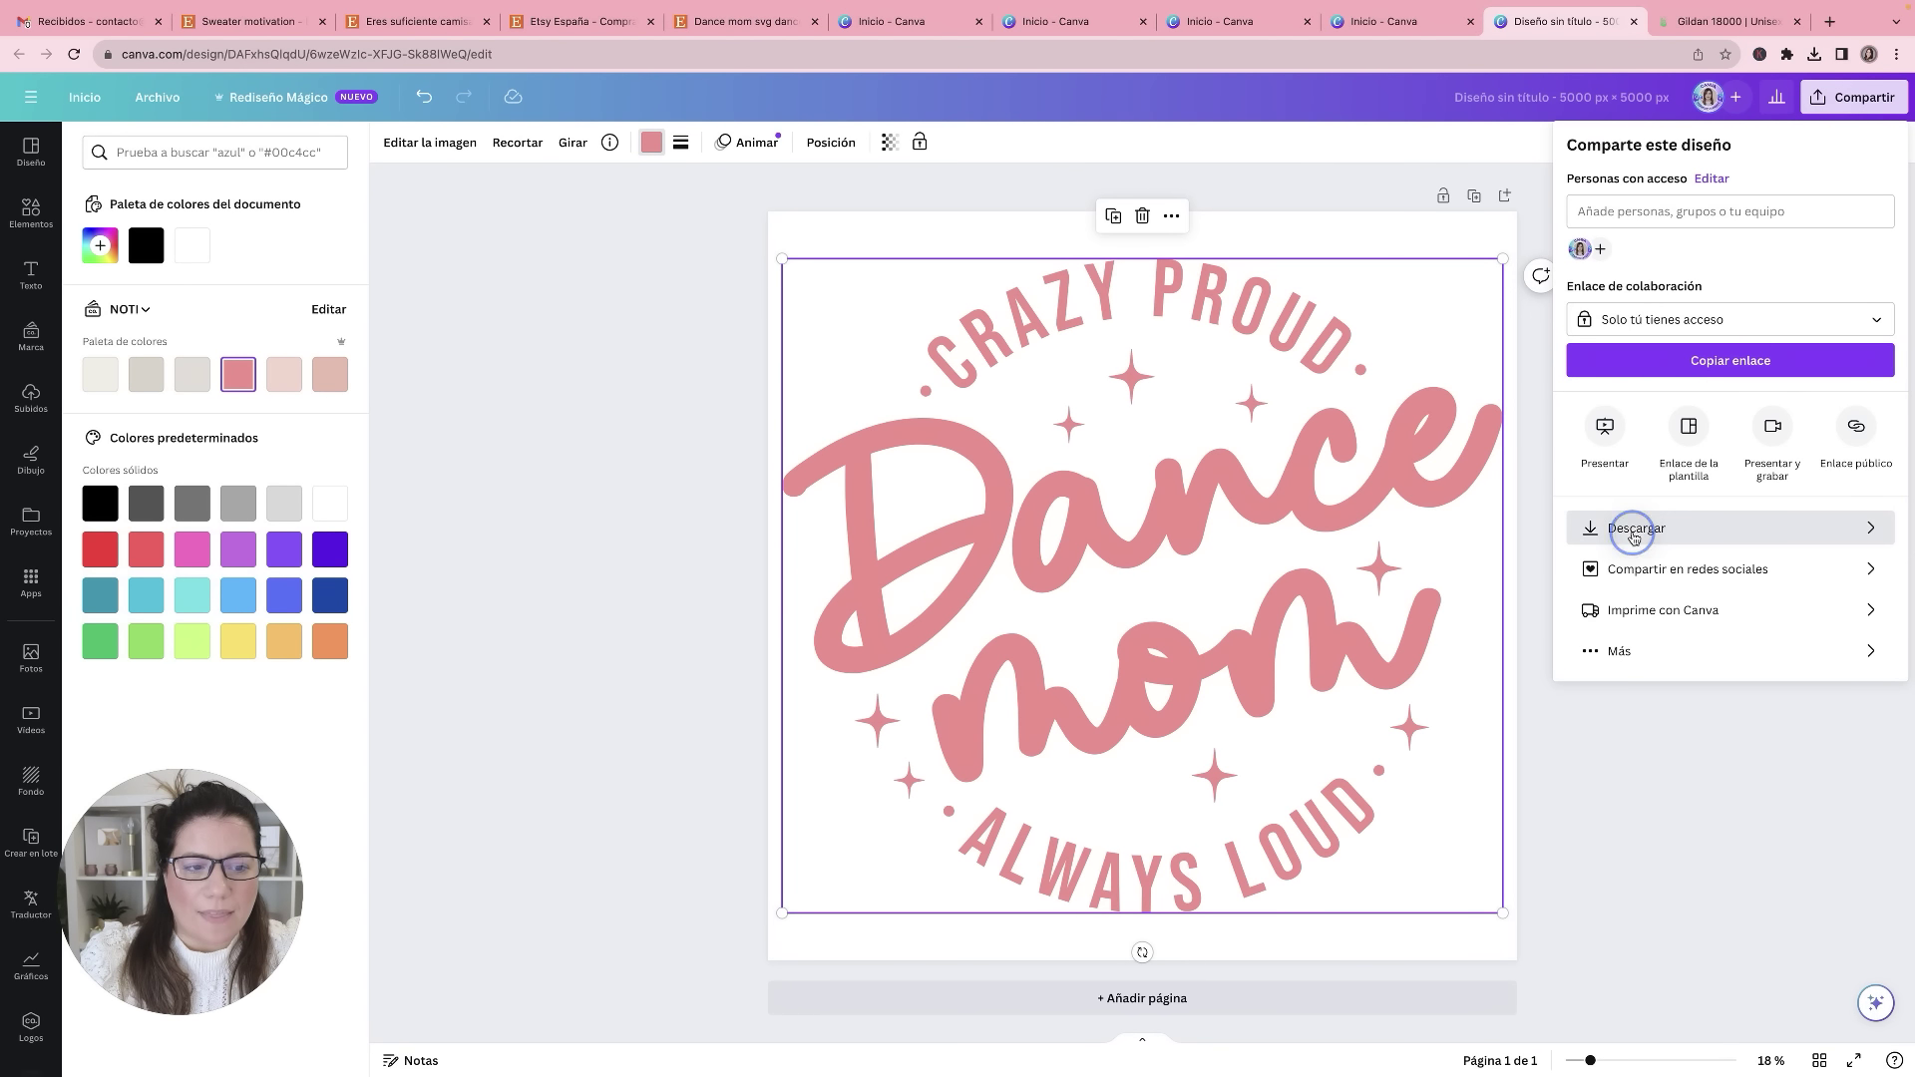
{"action": "left_click", "coordinate": [1595, 320]}
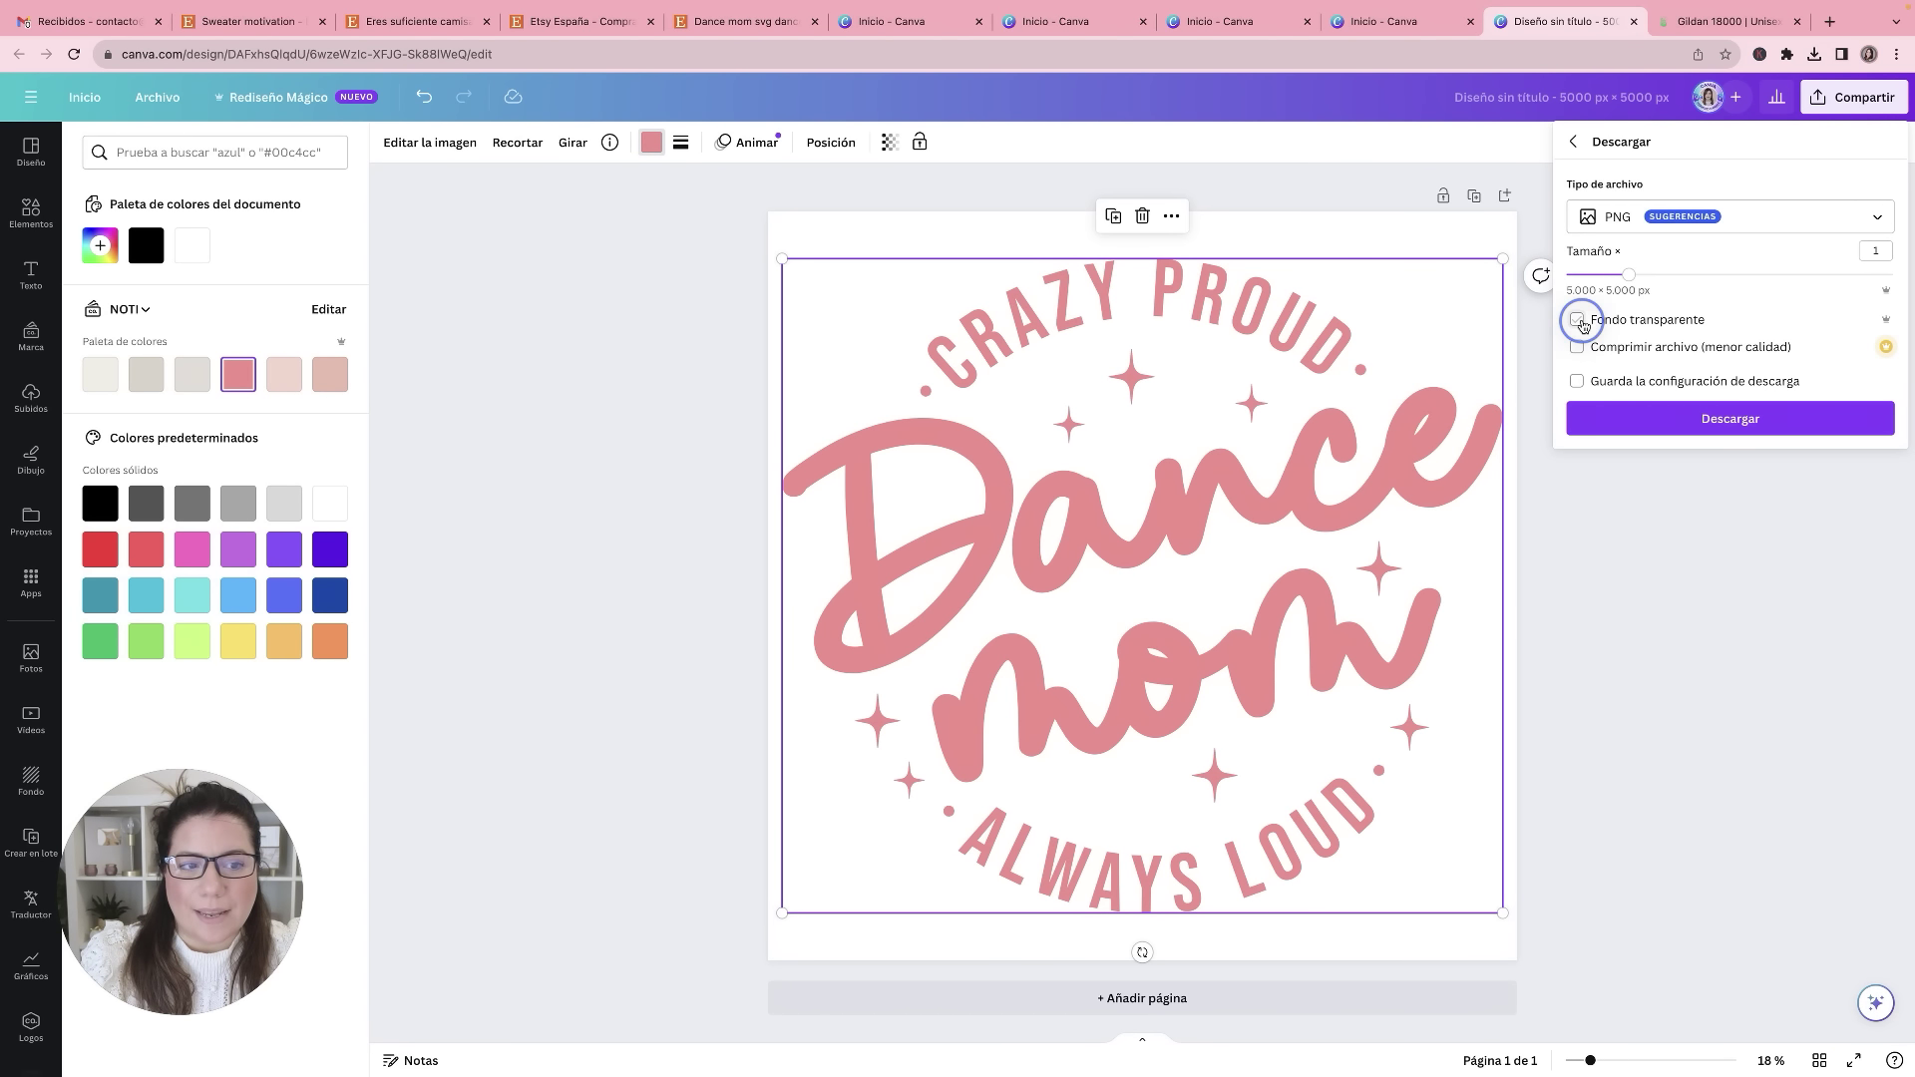
{"action": "left_click", "coordinate": [1650, 436]}
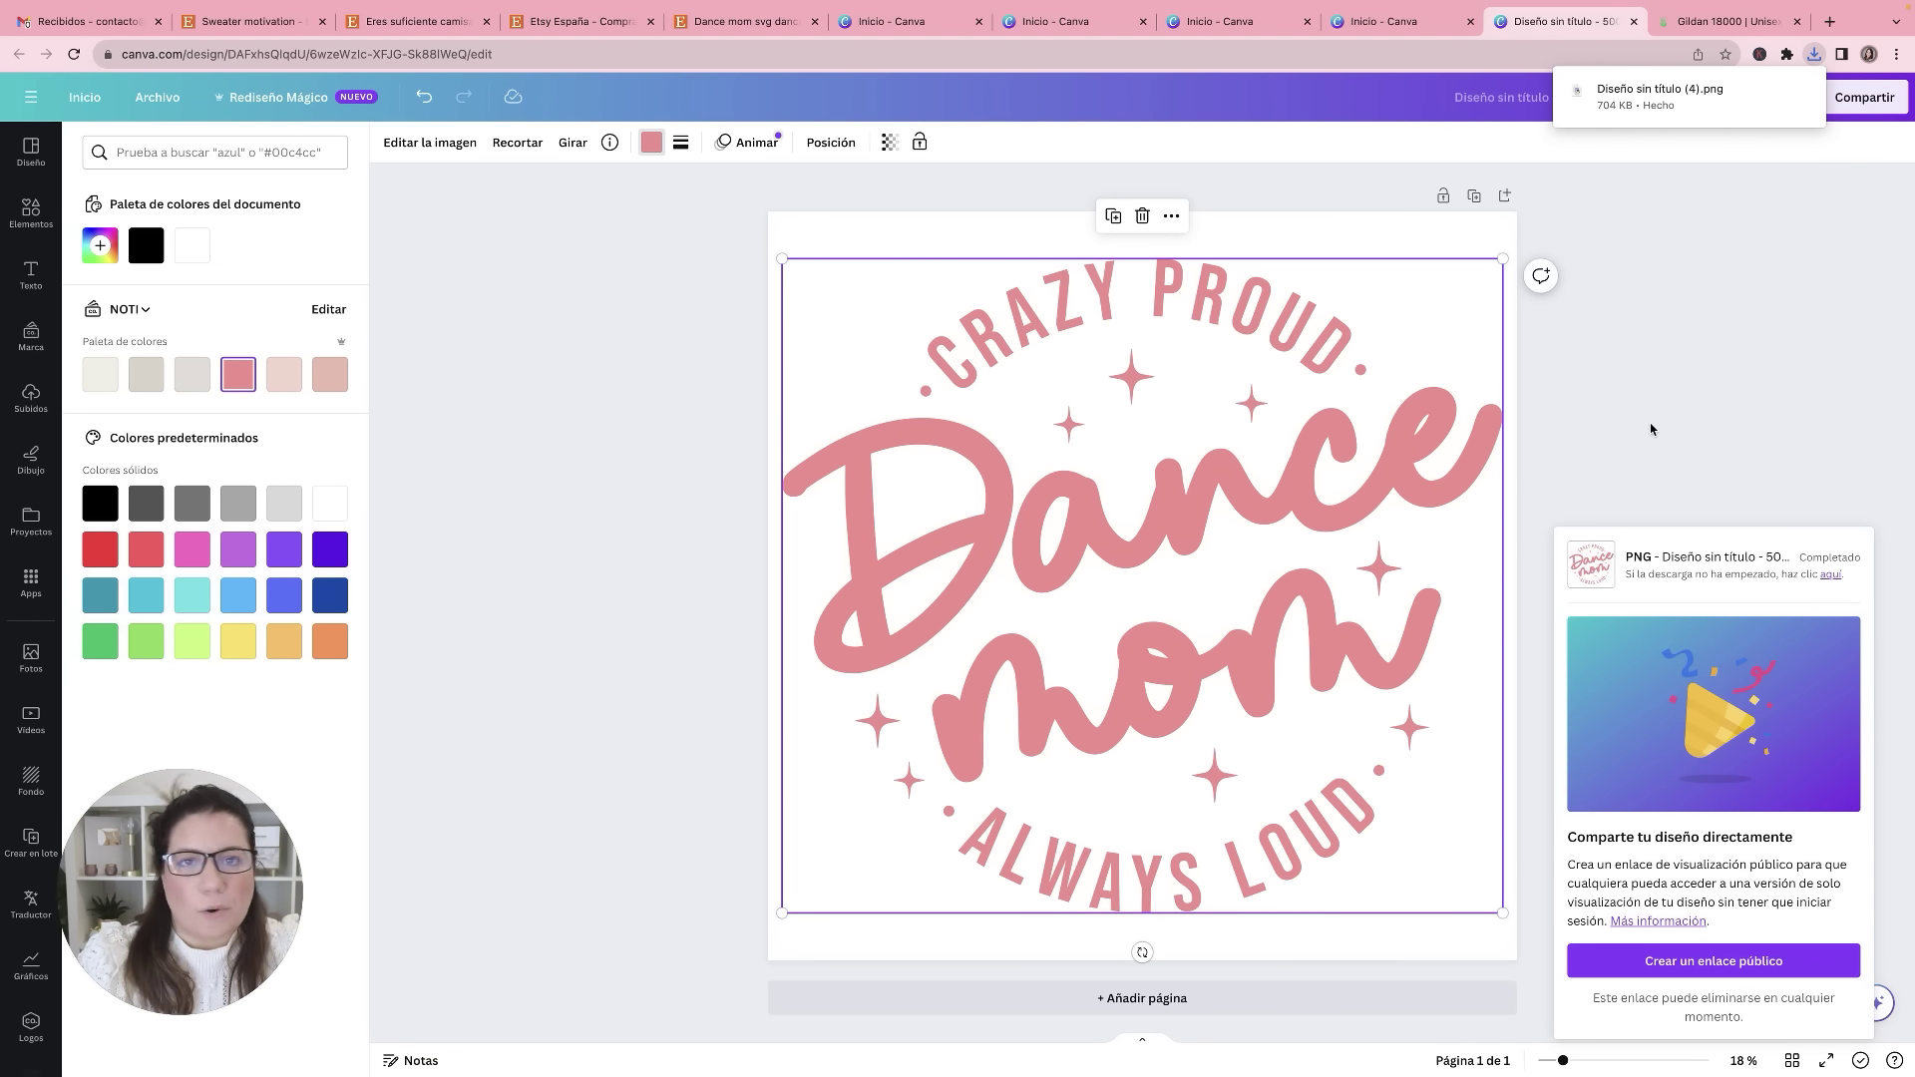
Step: Switch to the Printify sweatshirt editor and examine the AI image generator's style, prompt and example options
{"action": "left_click", "coordinate": [1708, 24]}
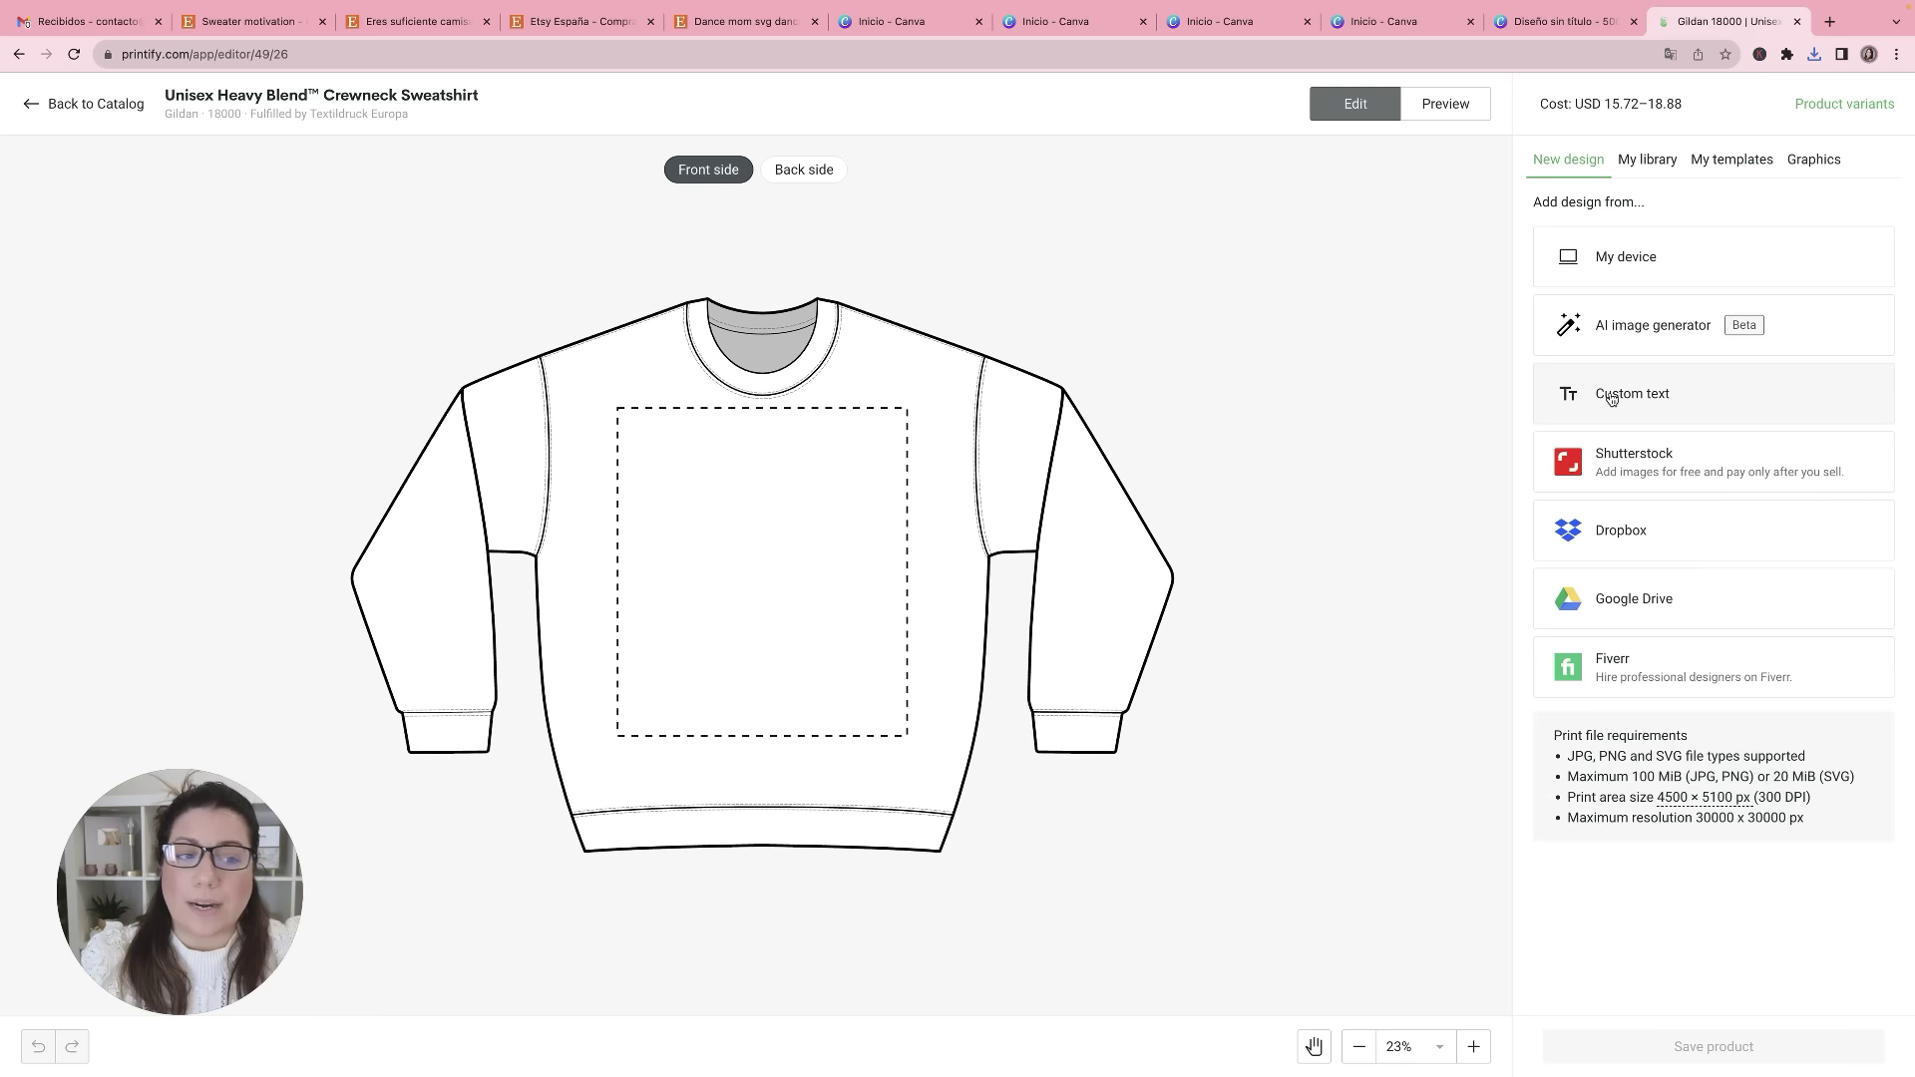
{"action": "left_click", "coordinate": [1635, 335]}
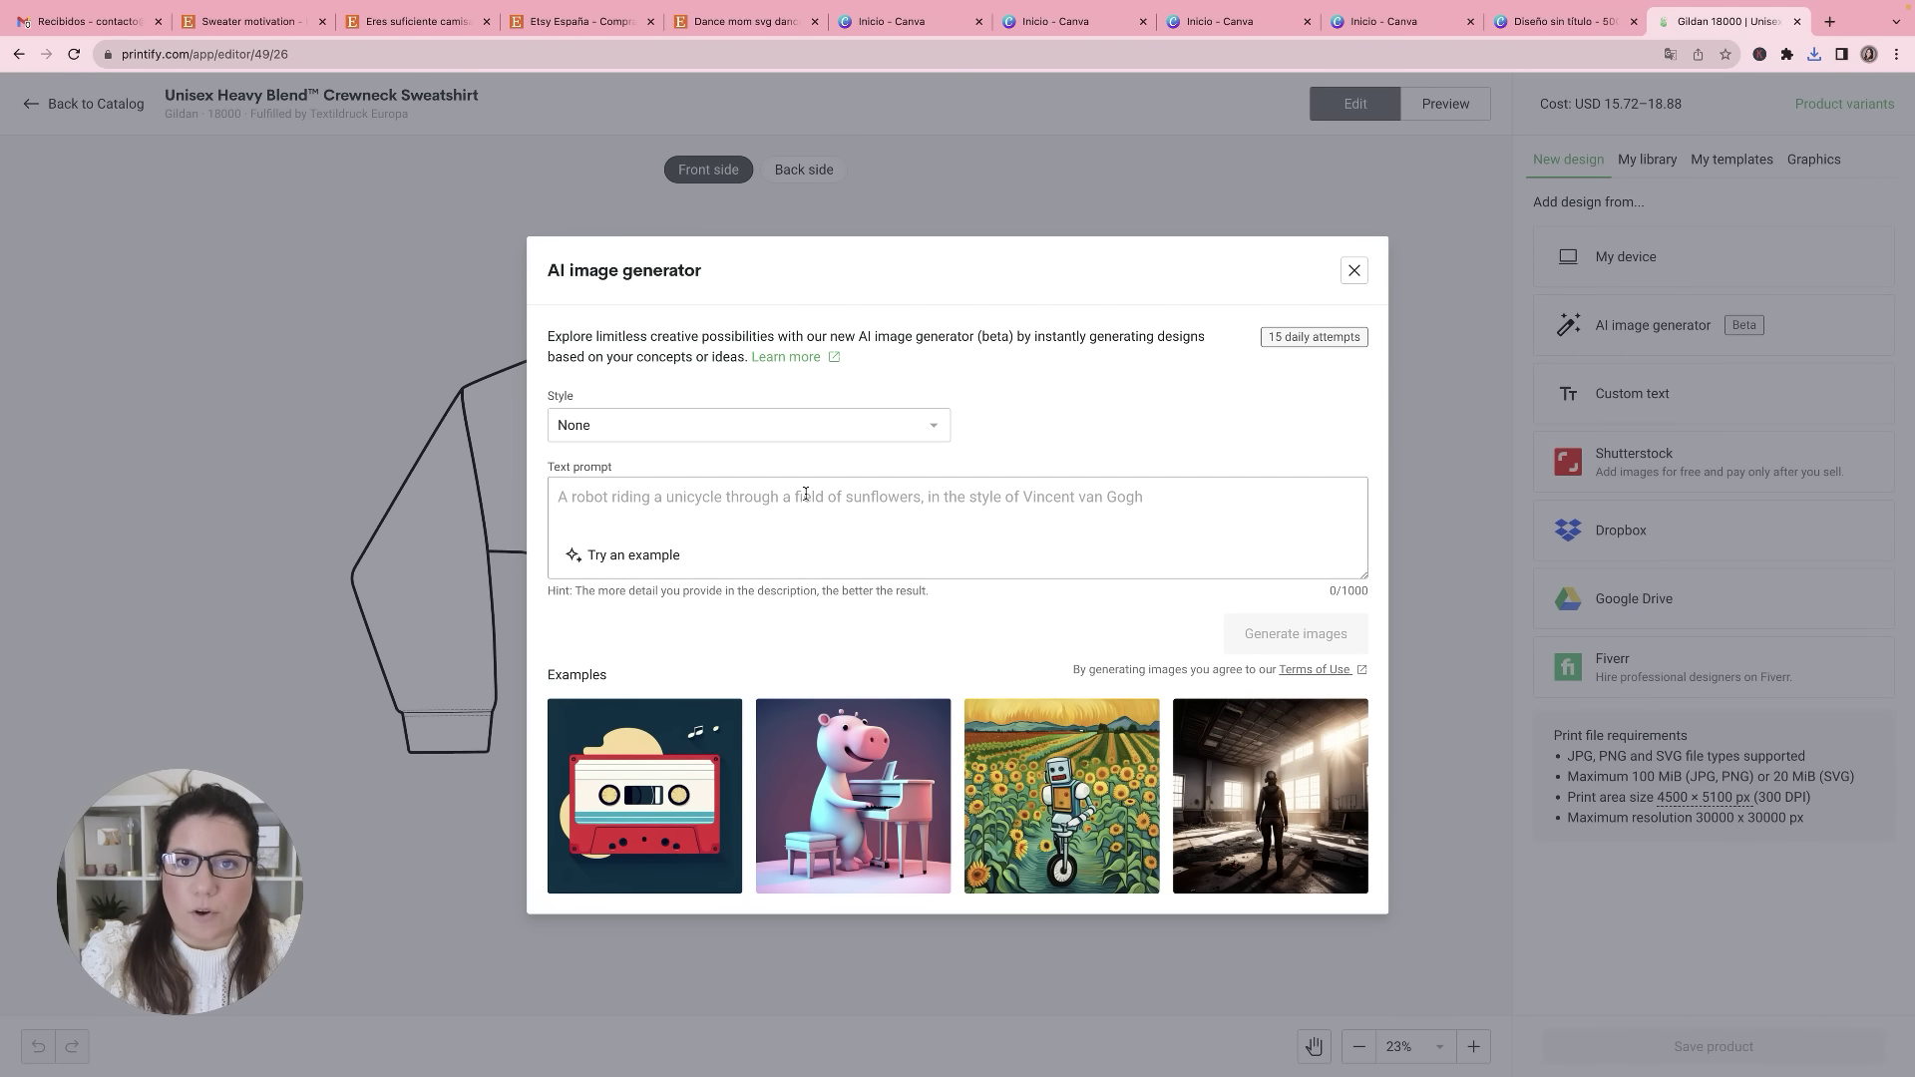
{"action": "mouse_move", "coordinate": [1015, 796]}
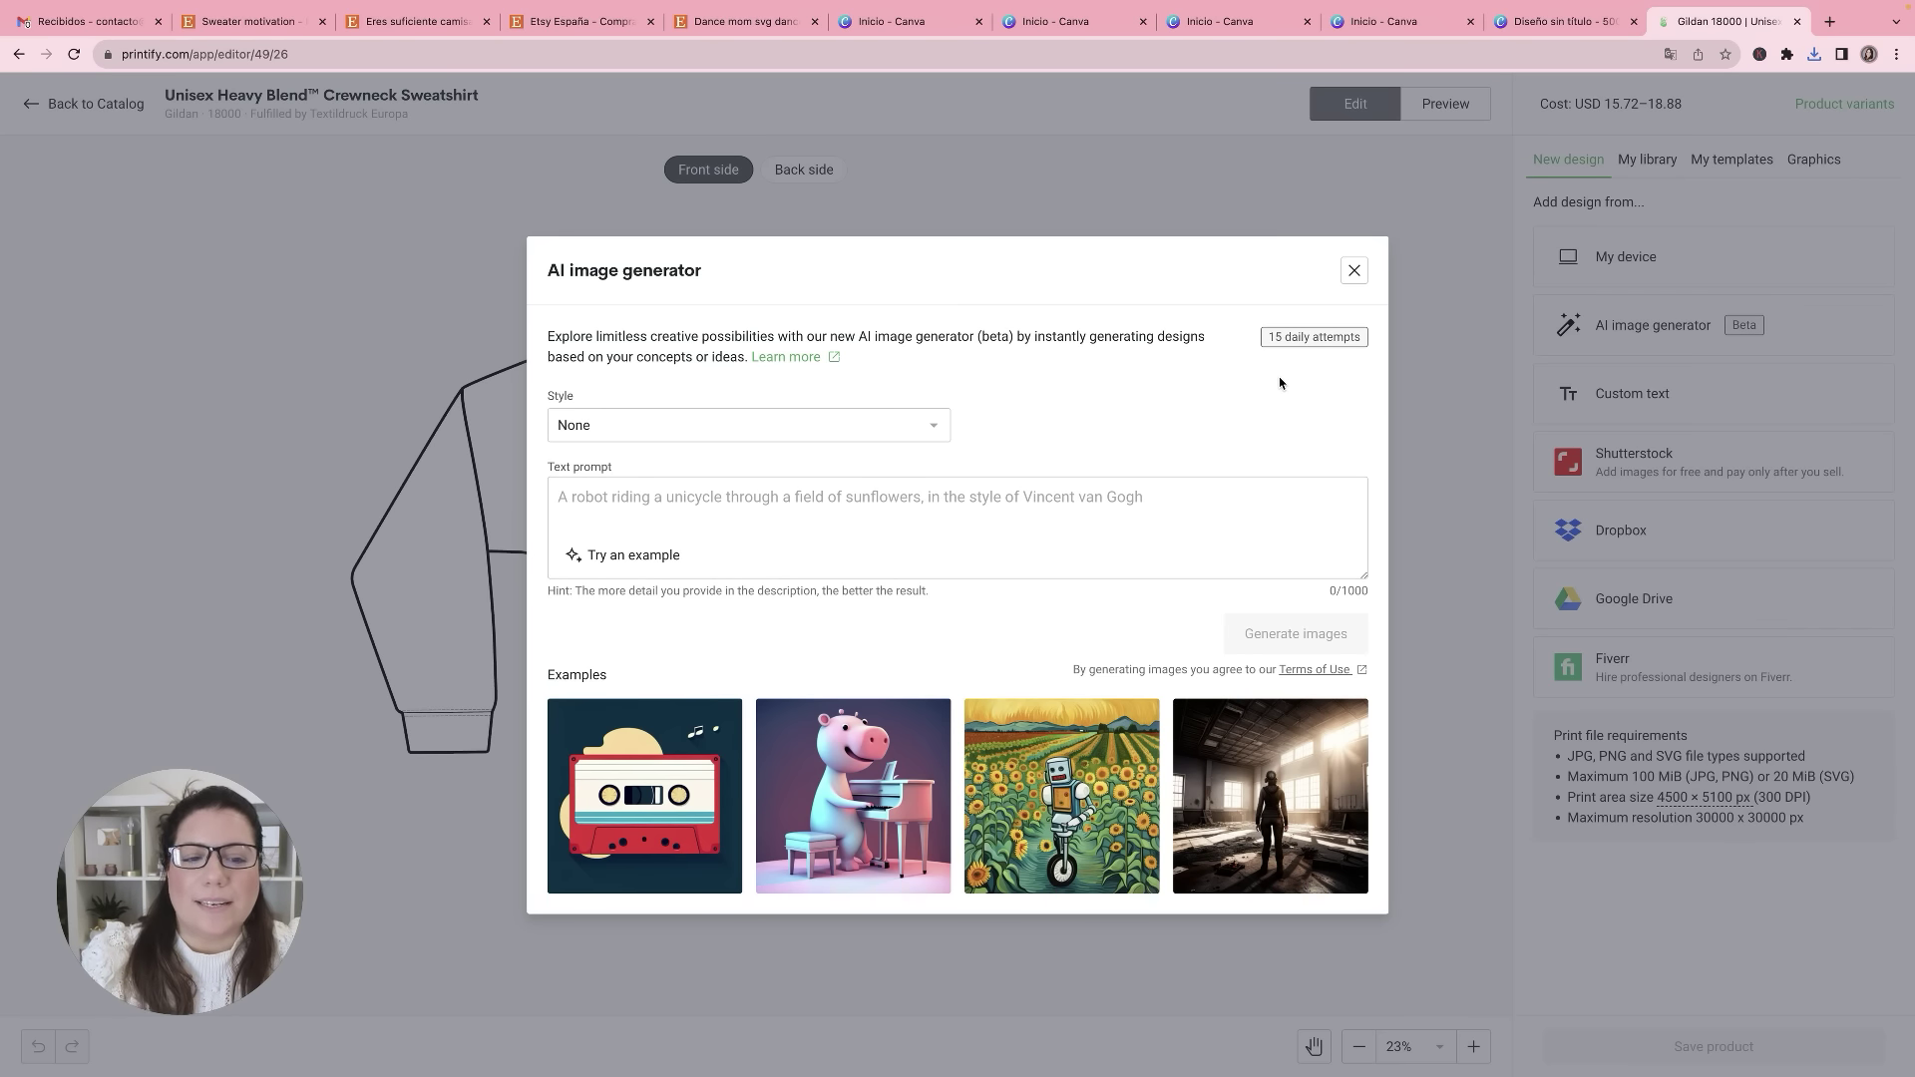
{"action": "left_click", "coordinate": [1353, 270]}
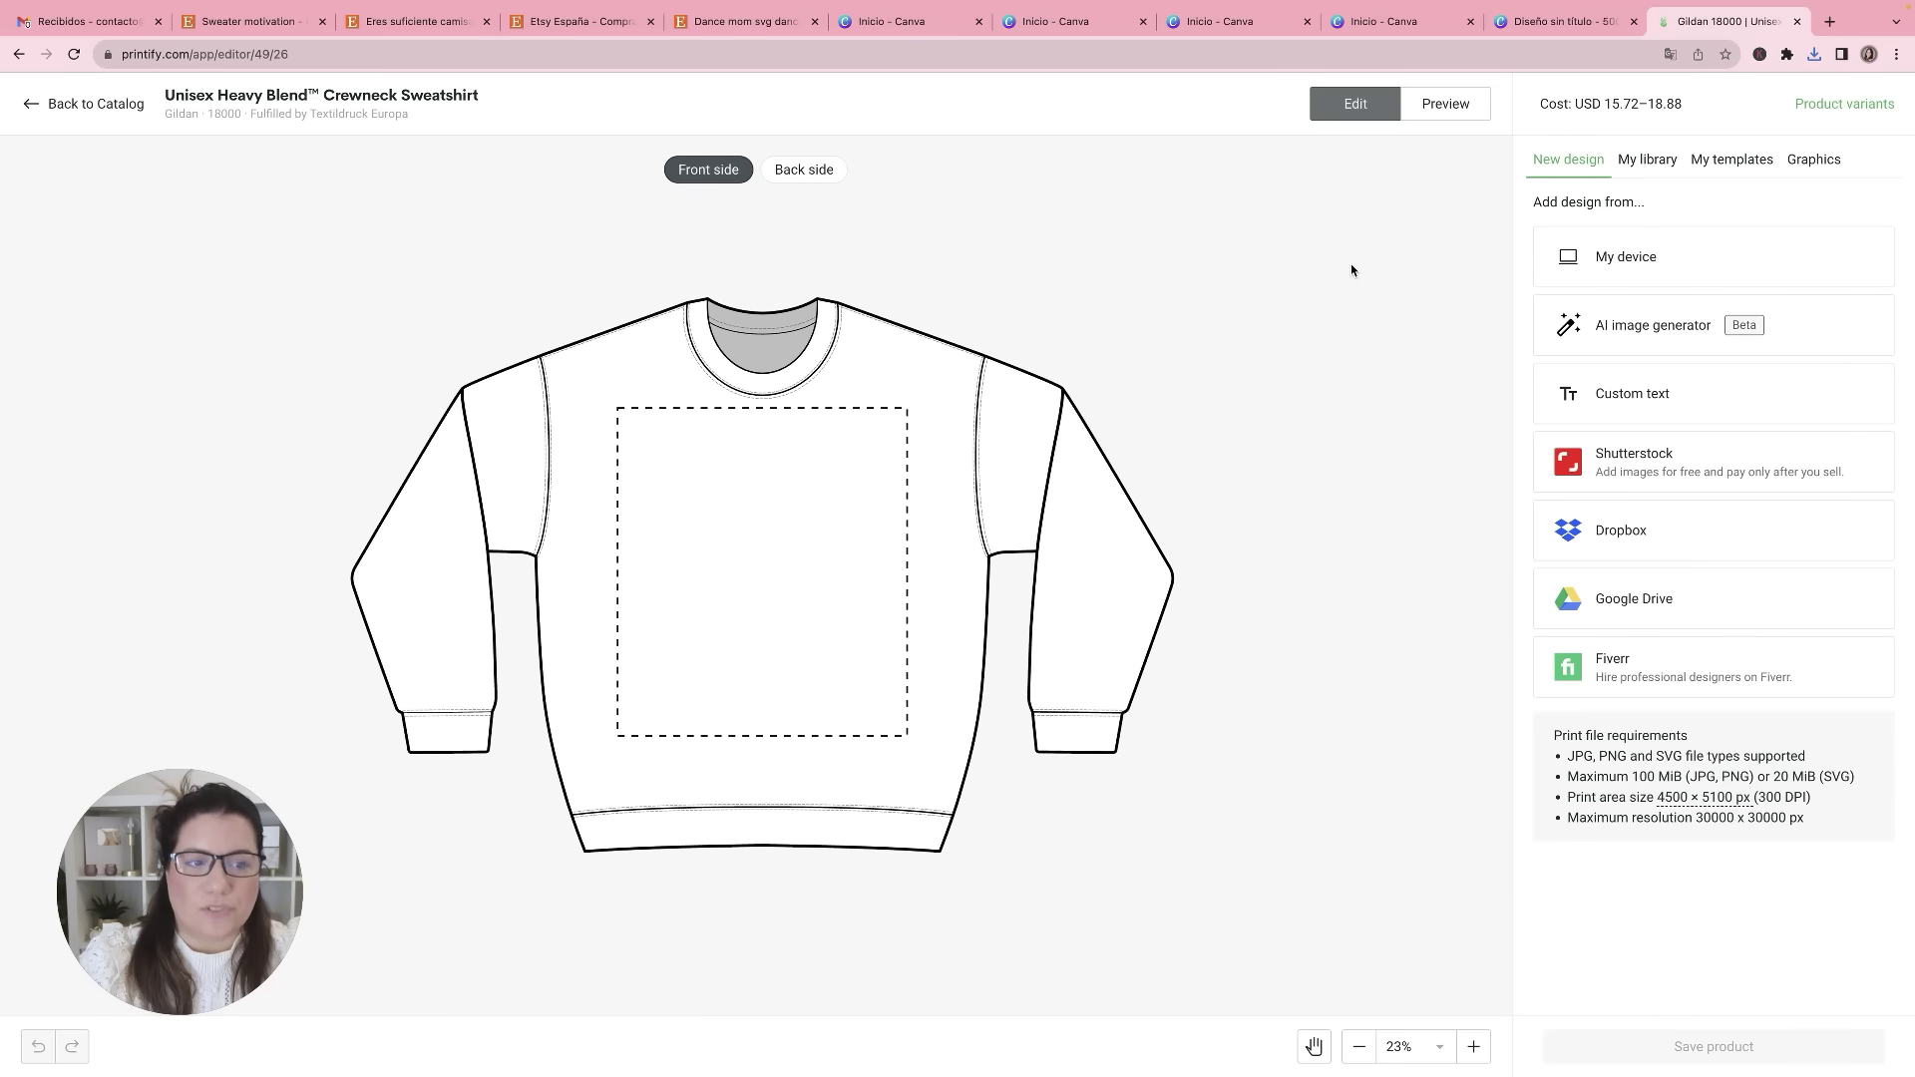
Step: Try out a custom text layer and its emoji picker on the sweatshirt front, and delete the layer
{"action": "left_click", "coordinate": [1624, 397]}
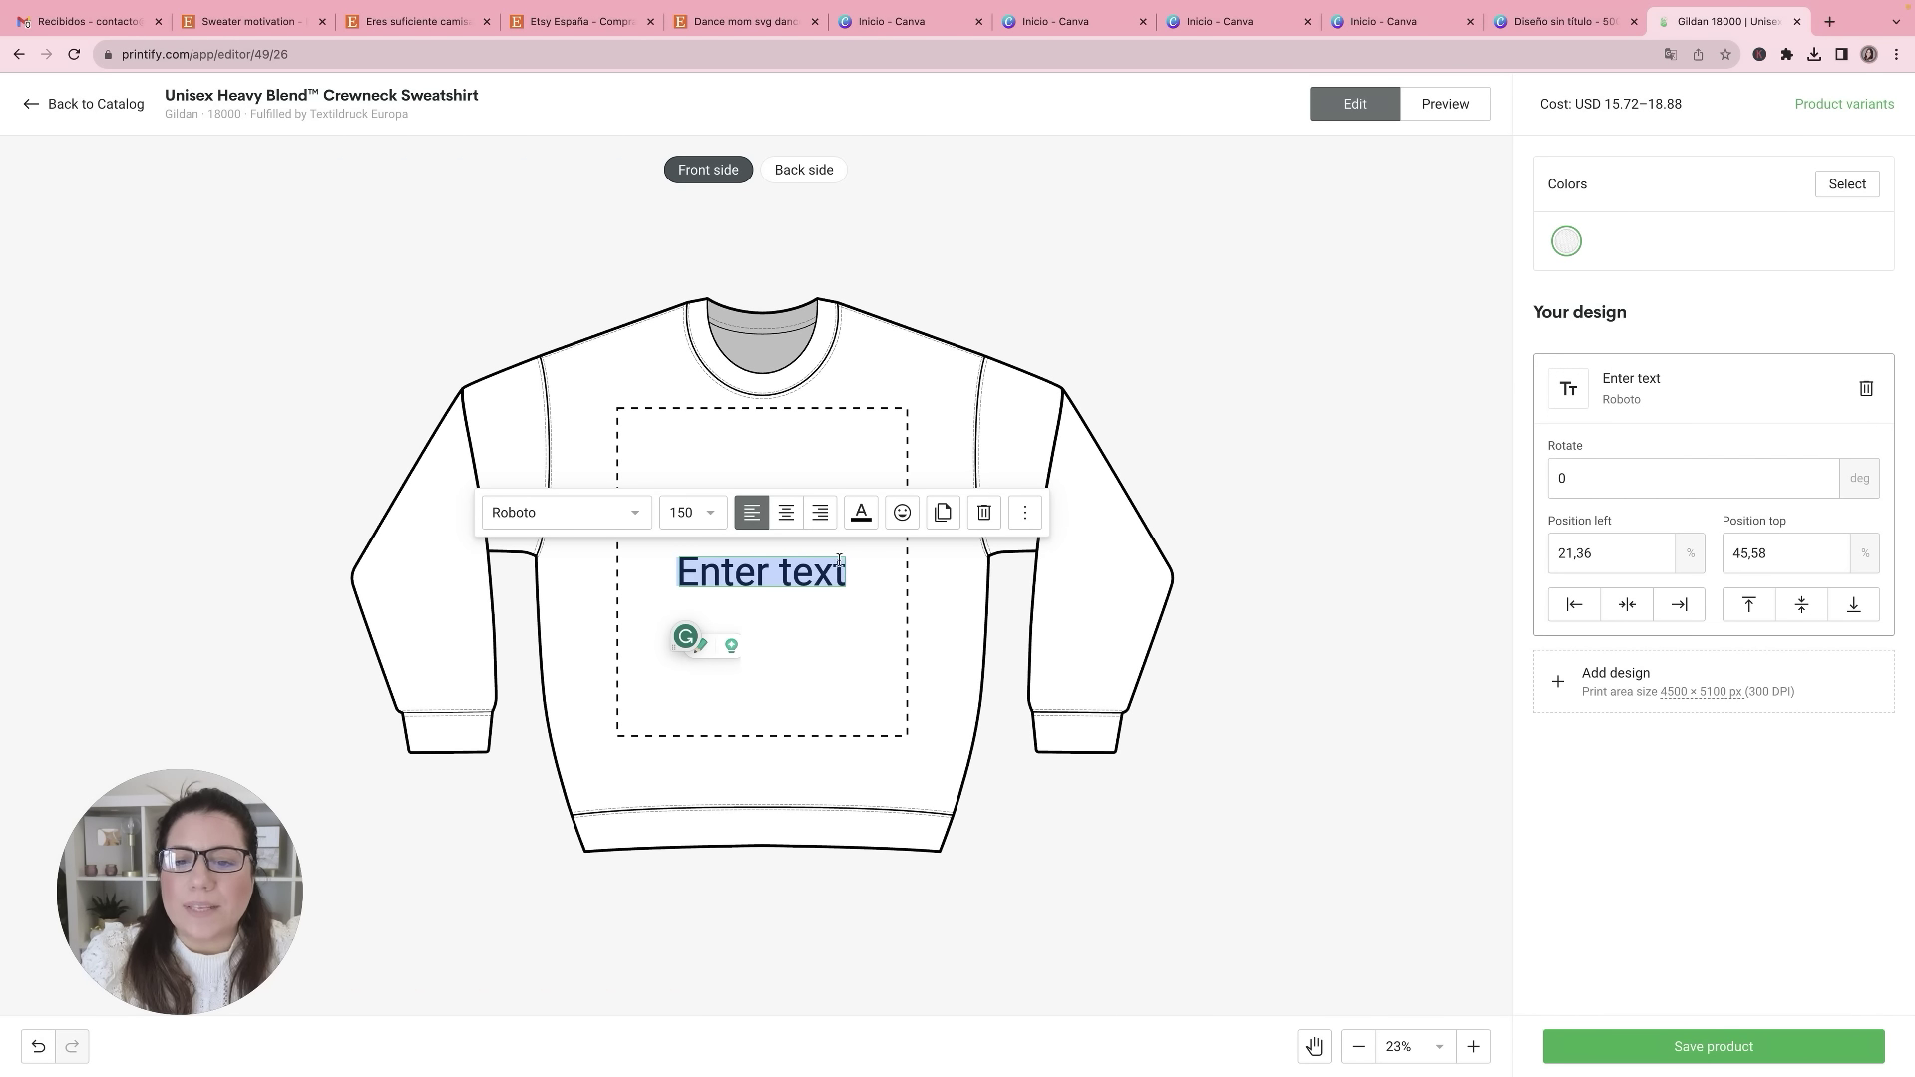
{"action": "left_click", "coordinate": [781, 575]}
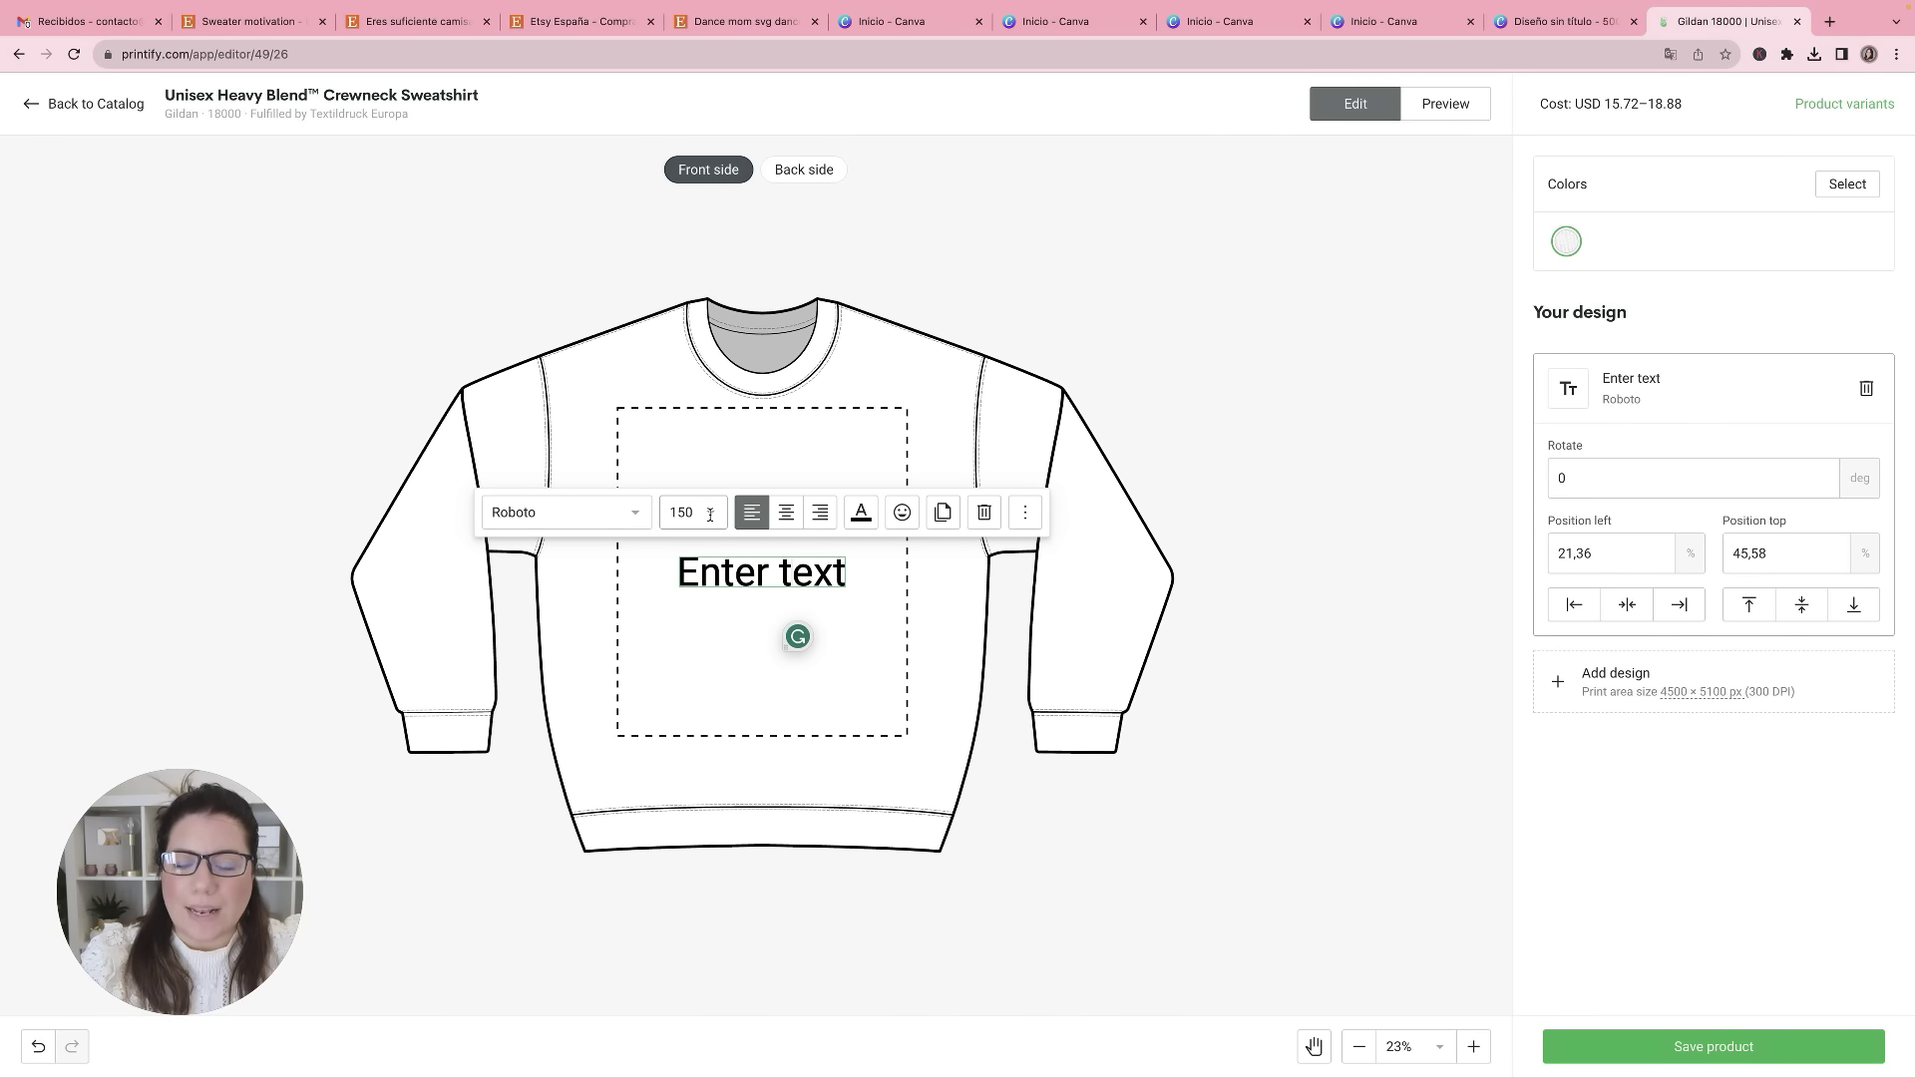
{"action": "left_click", "coordinate": [894, 526]}
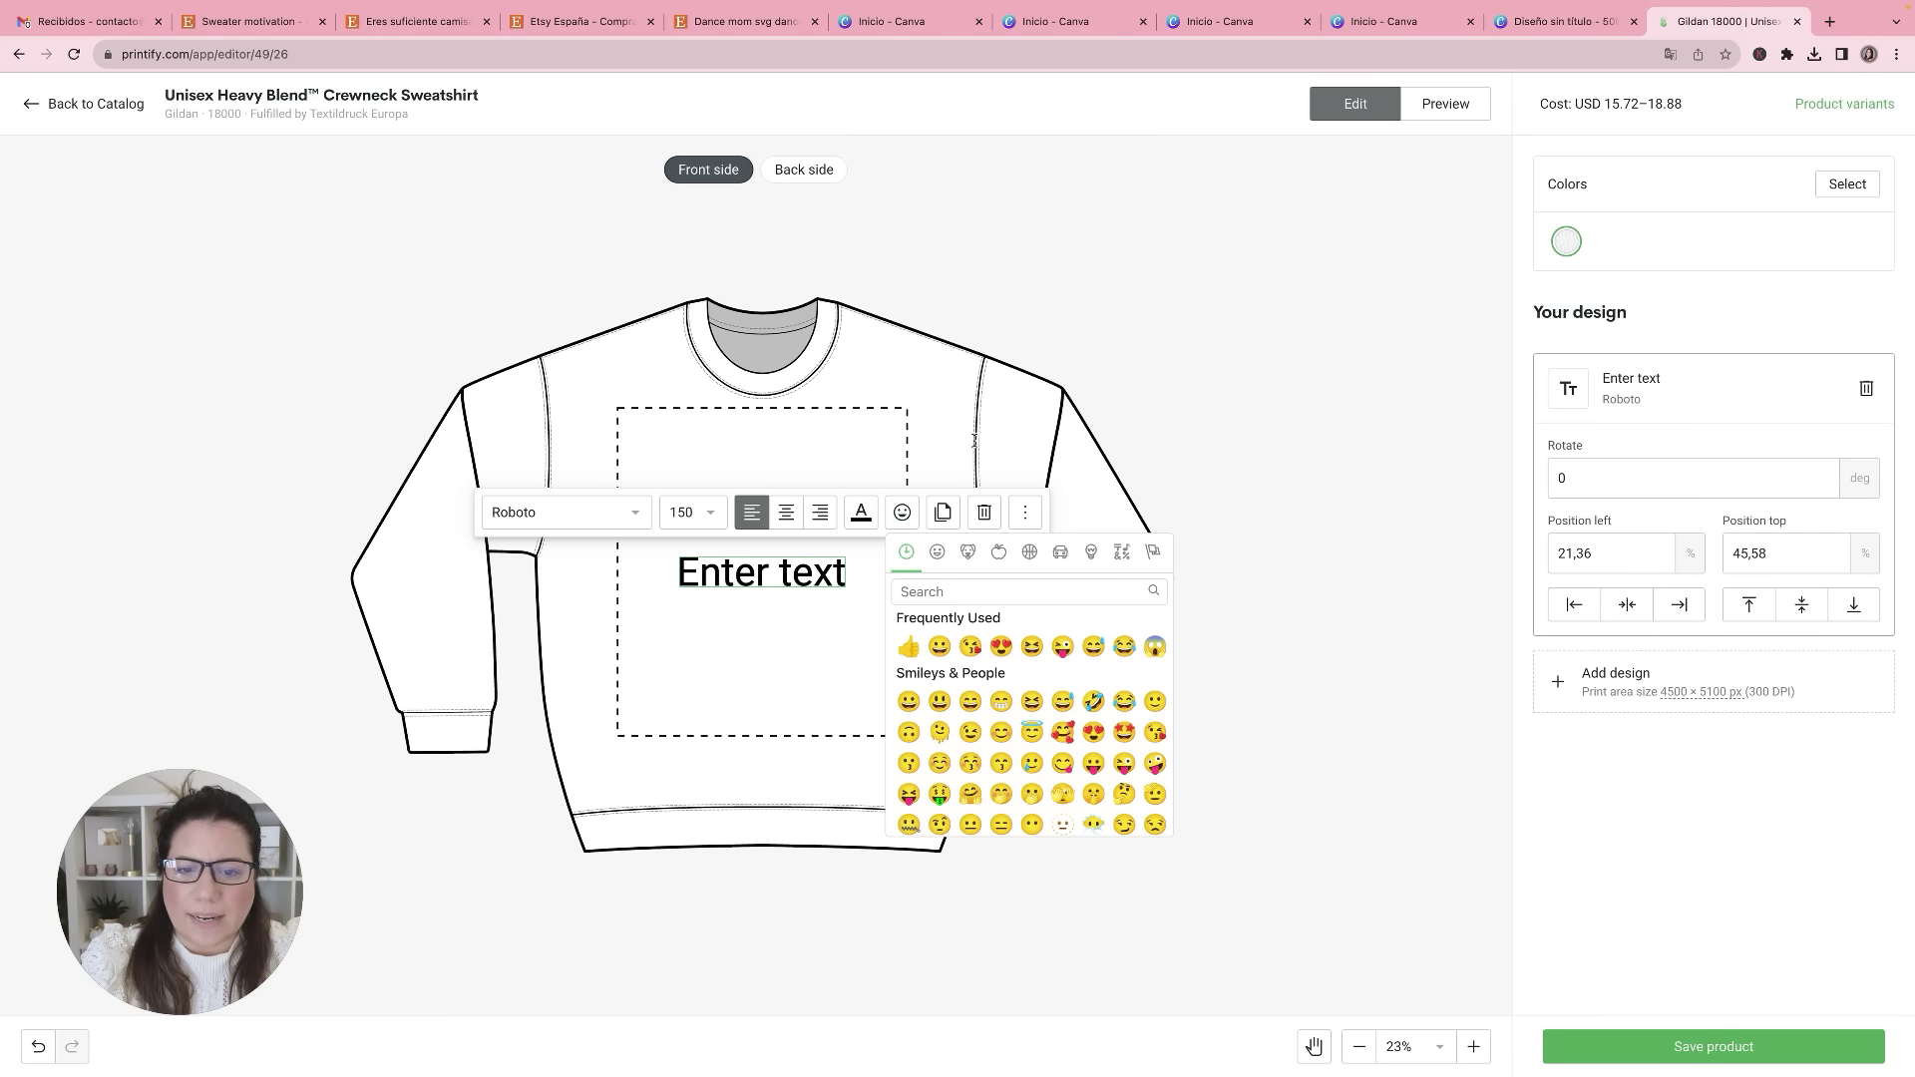
{"action": "left_click", "coordinate": [974, 440]}
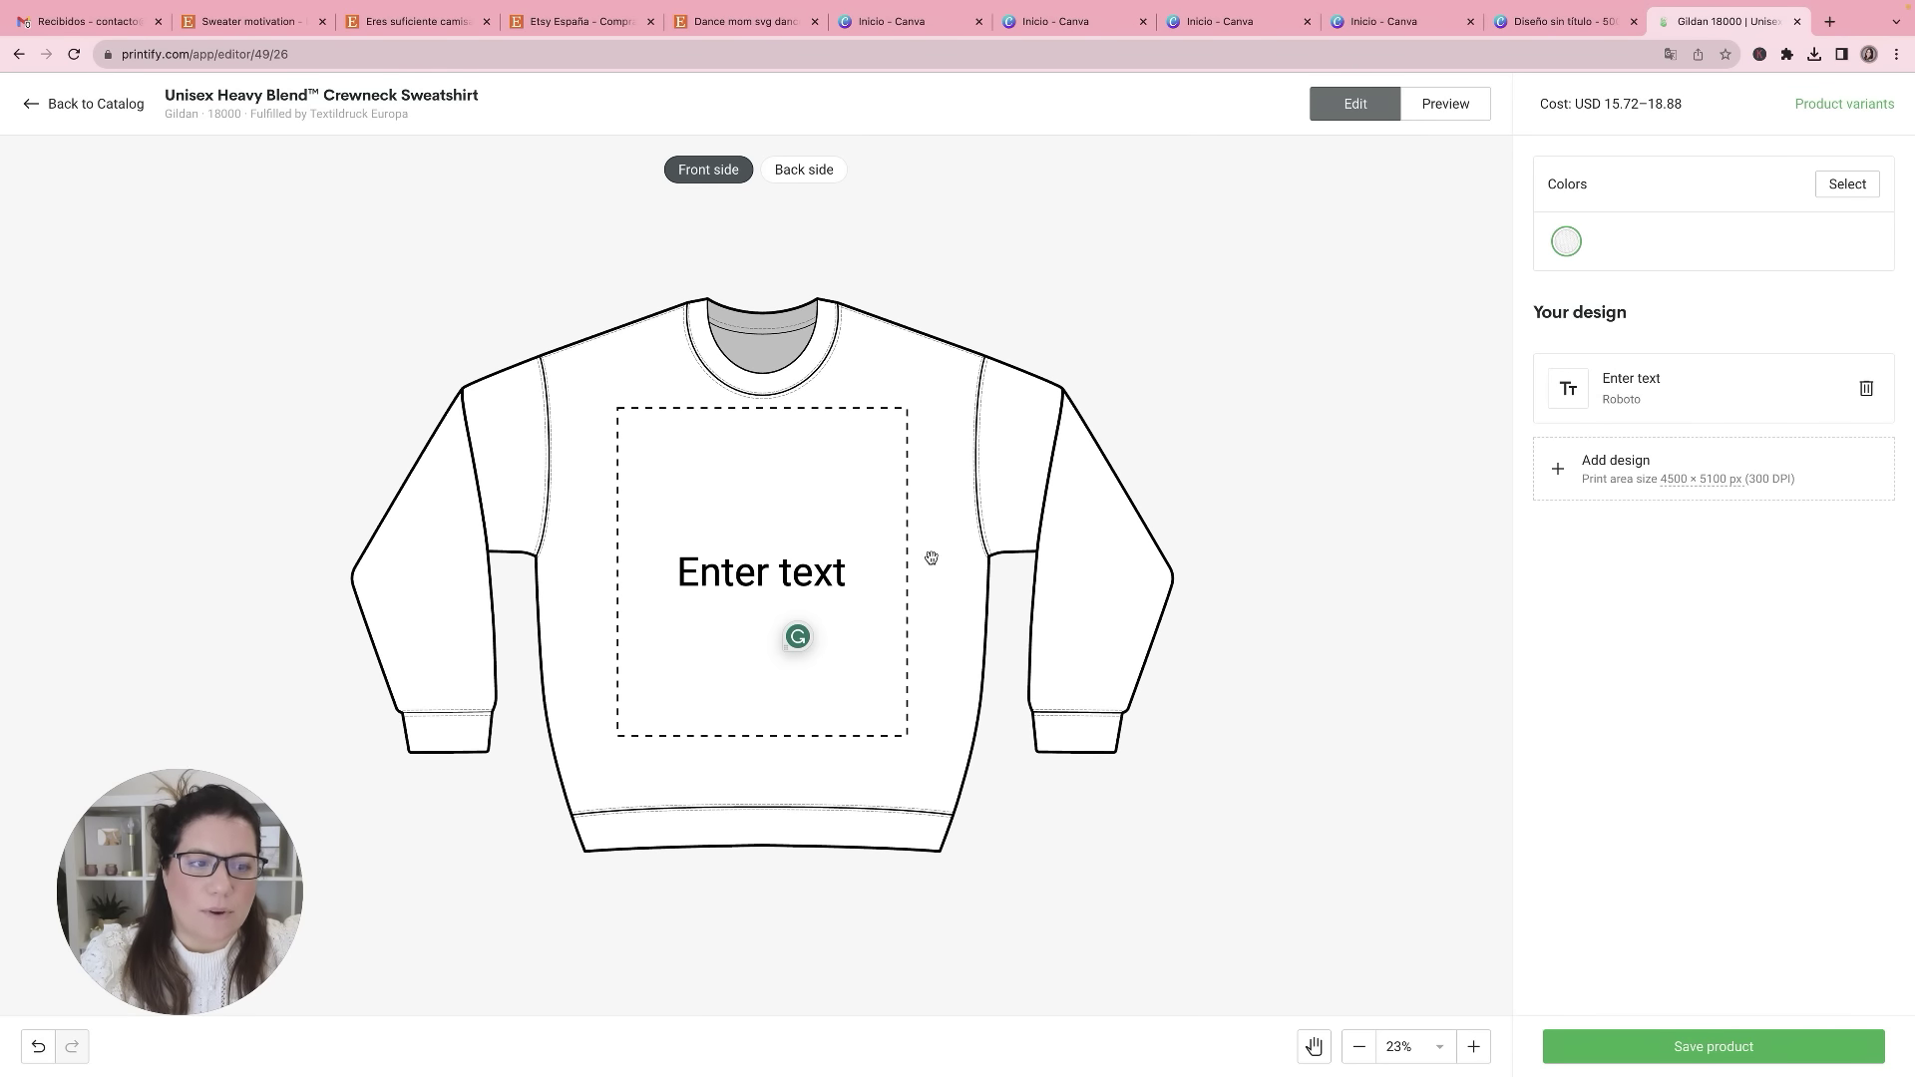
{"action": "left_click", "coordinate": [1866, 388]}
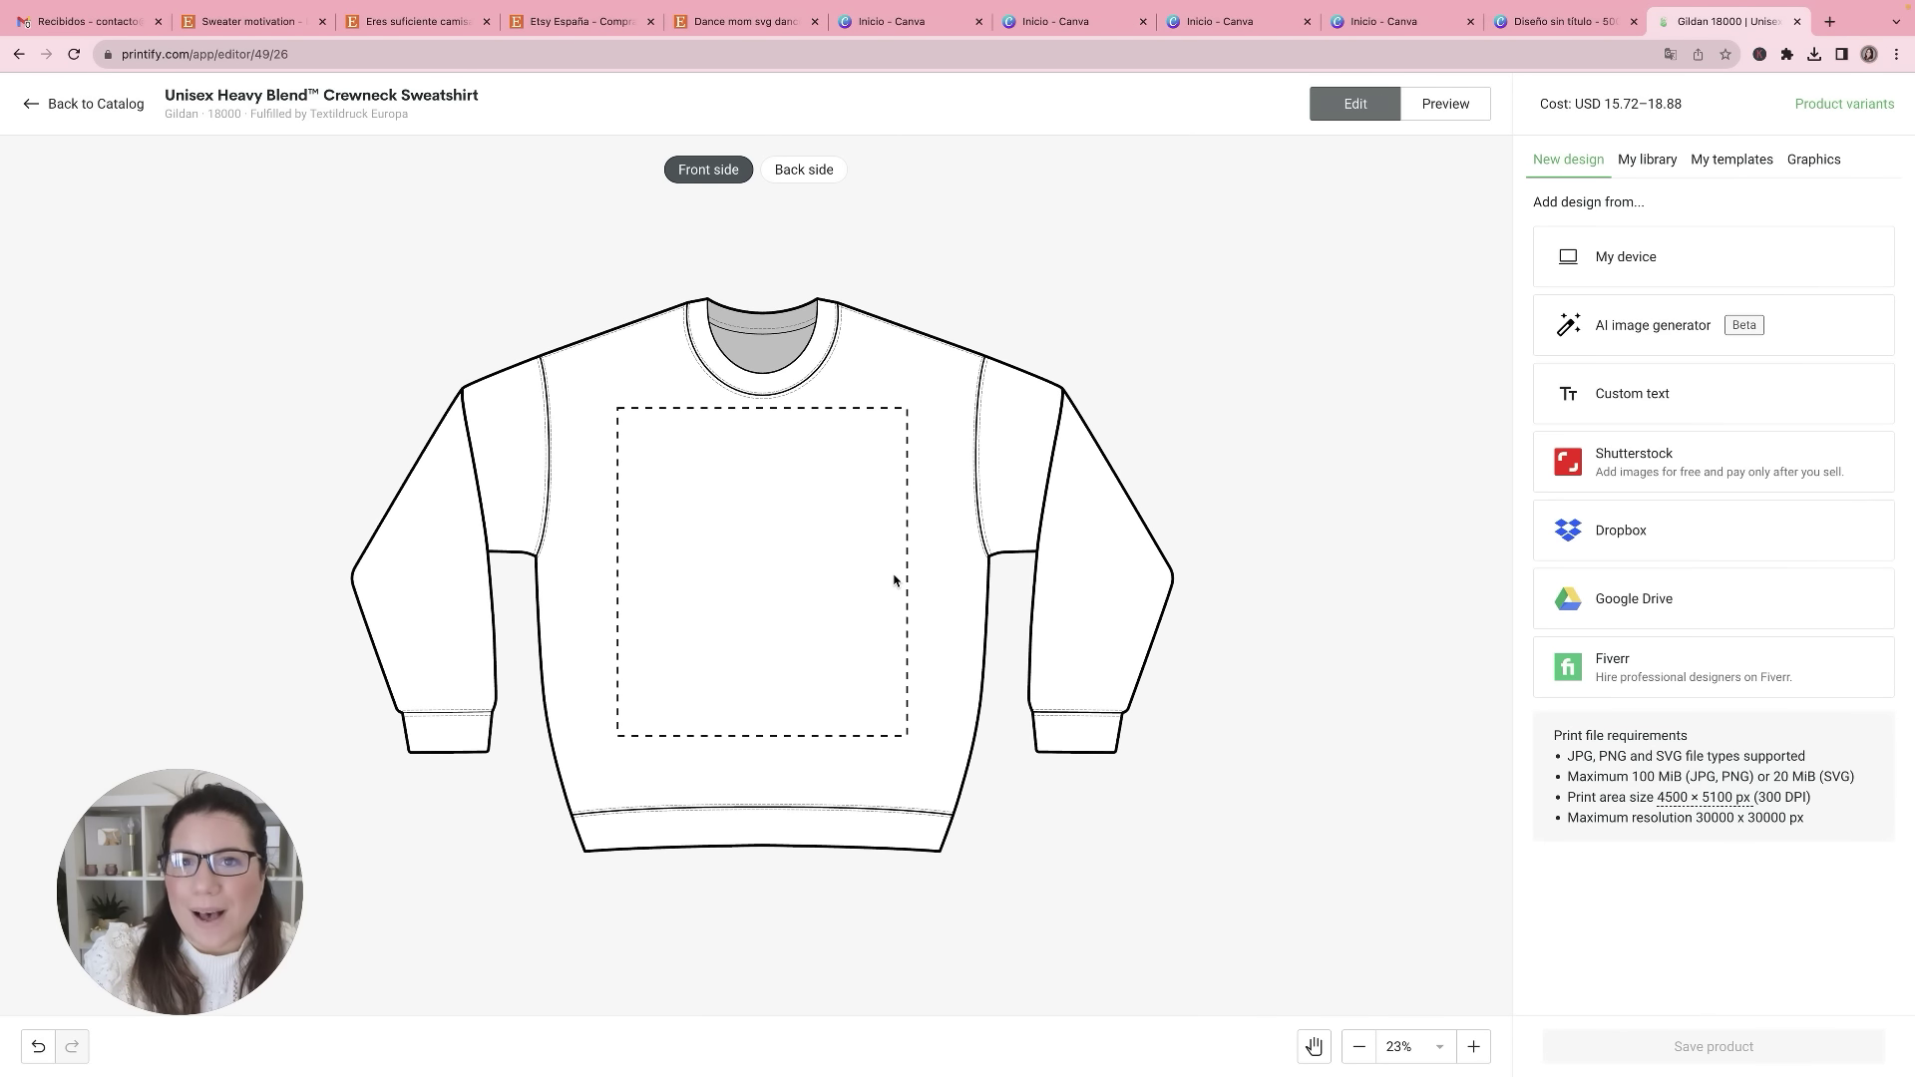
Step: Add Diseño sin título (4).png to the sweatshirt's front print area, centred horizontally with its top position at 6.93%
{"action": "key", "text": "super+v"}
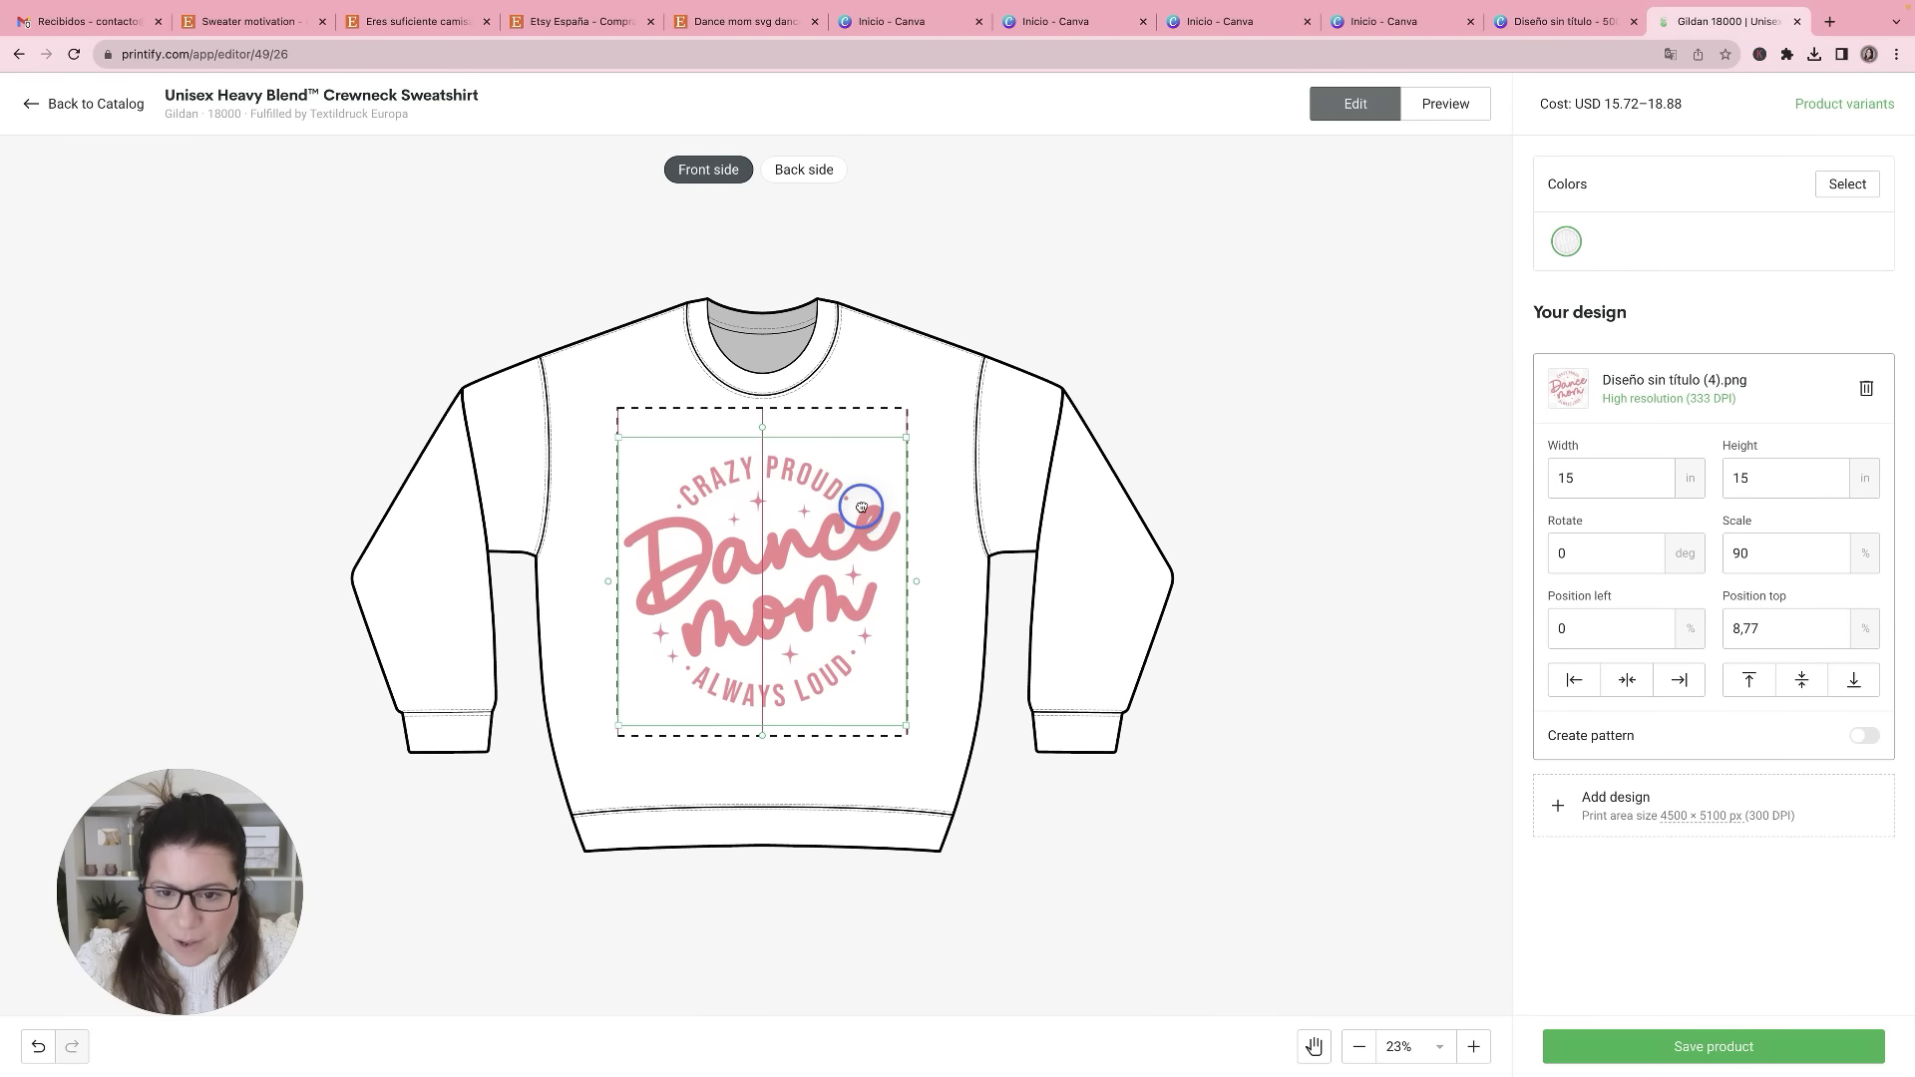
{"action": "left_click_drag", "start_coordinate": [782, 555], "coordinate": [782, 559]}
{"action": "left_click_drag", "start_coordinate": [782, 561], "coordinate": [784, 555]}
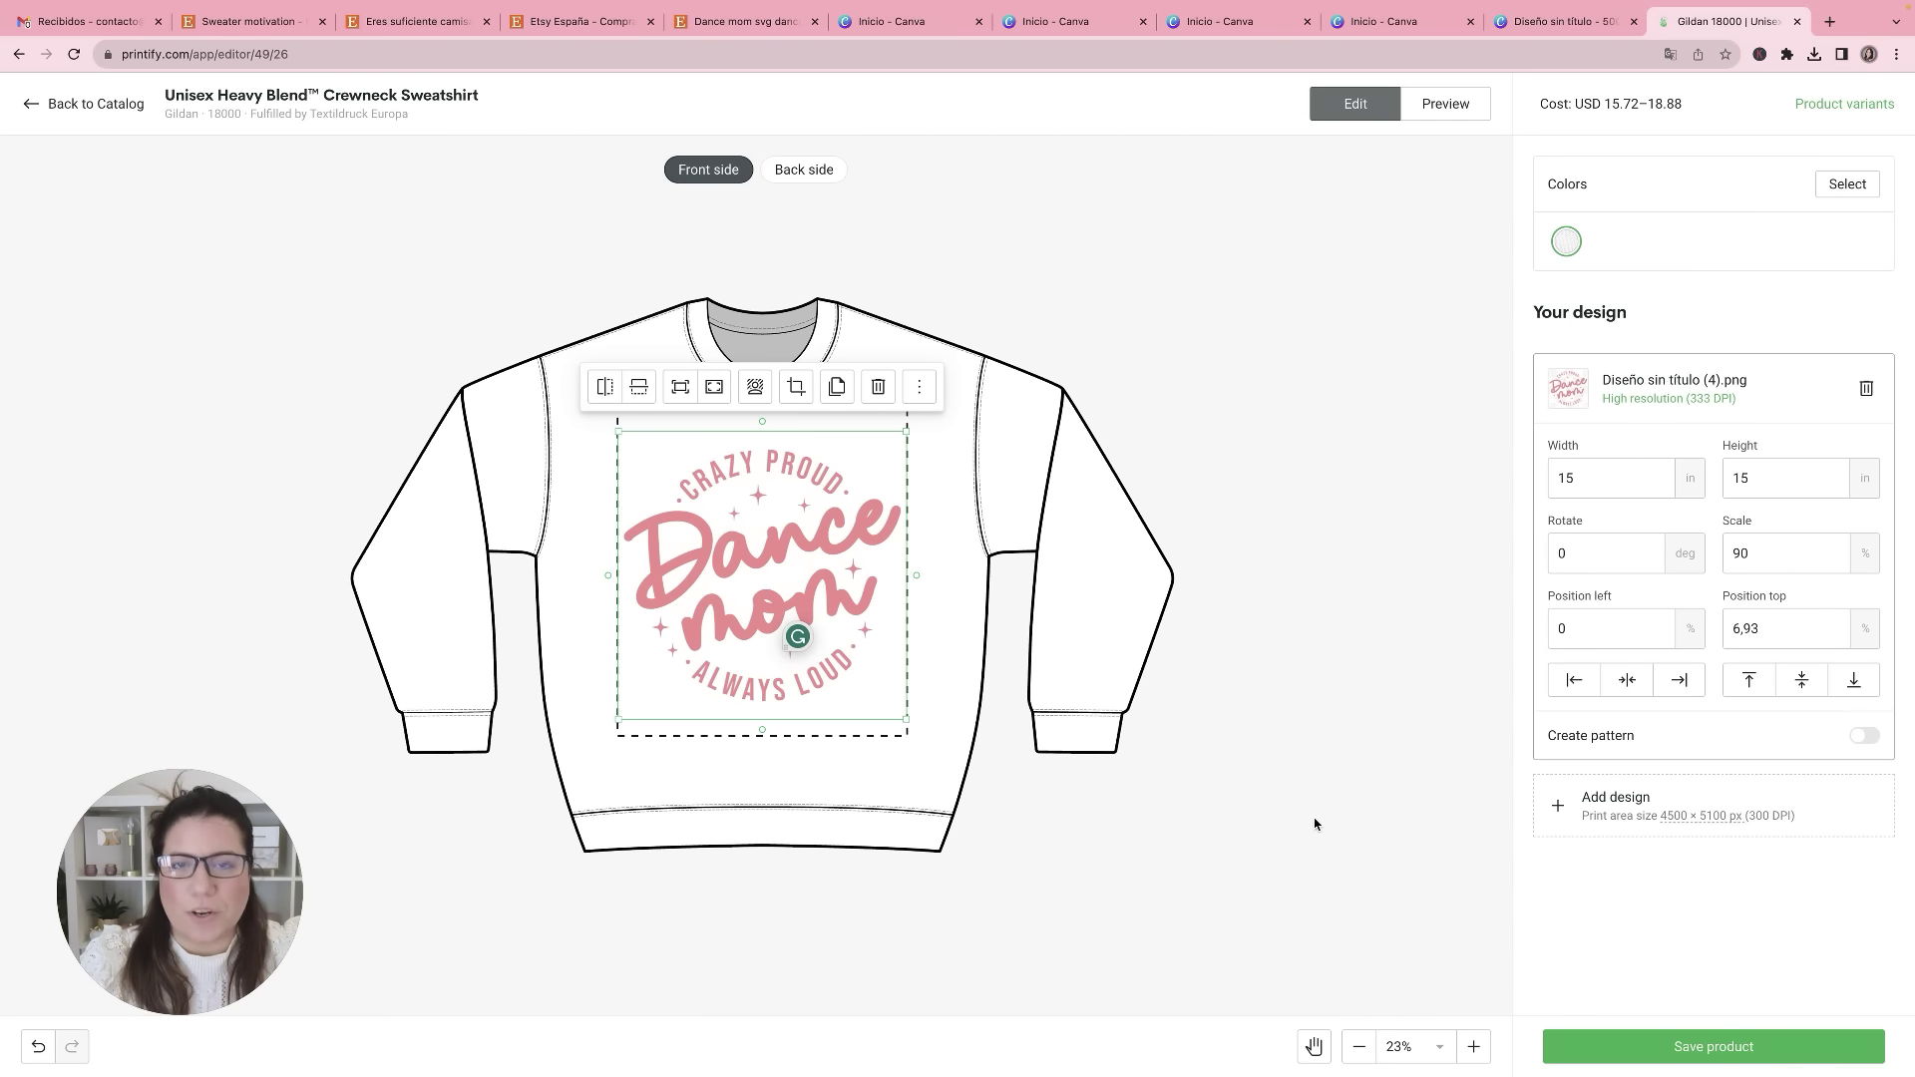
{"action": "left_click", "coordinate": [1272, 359]}
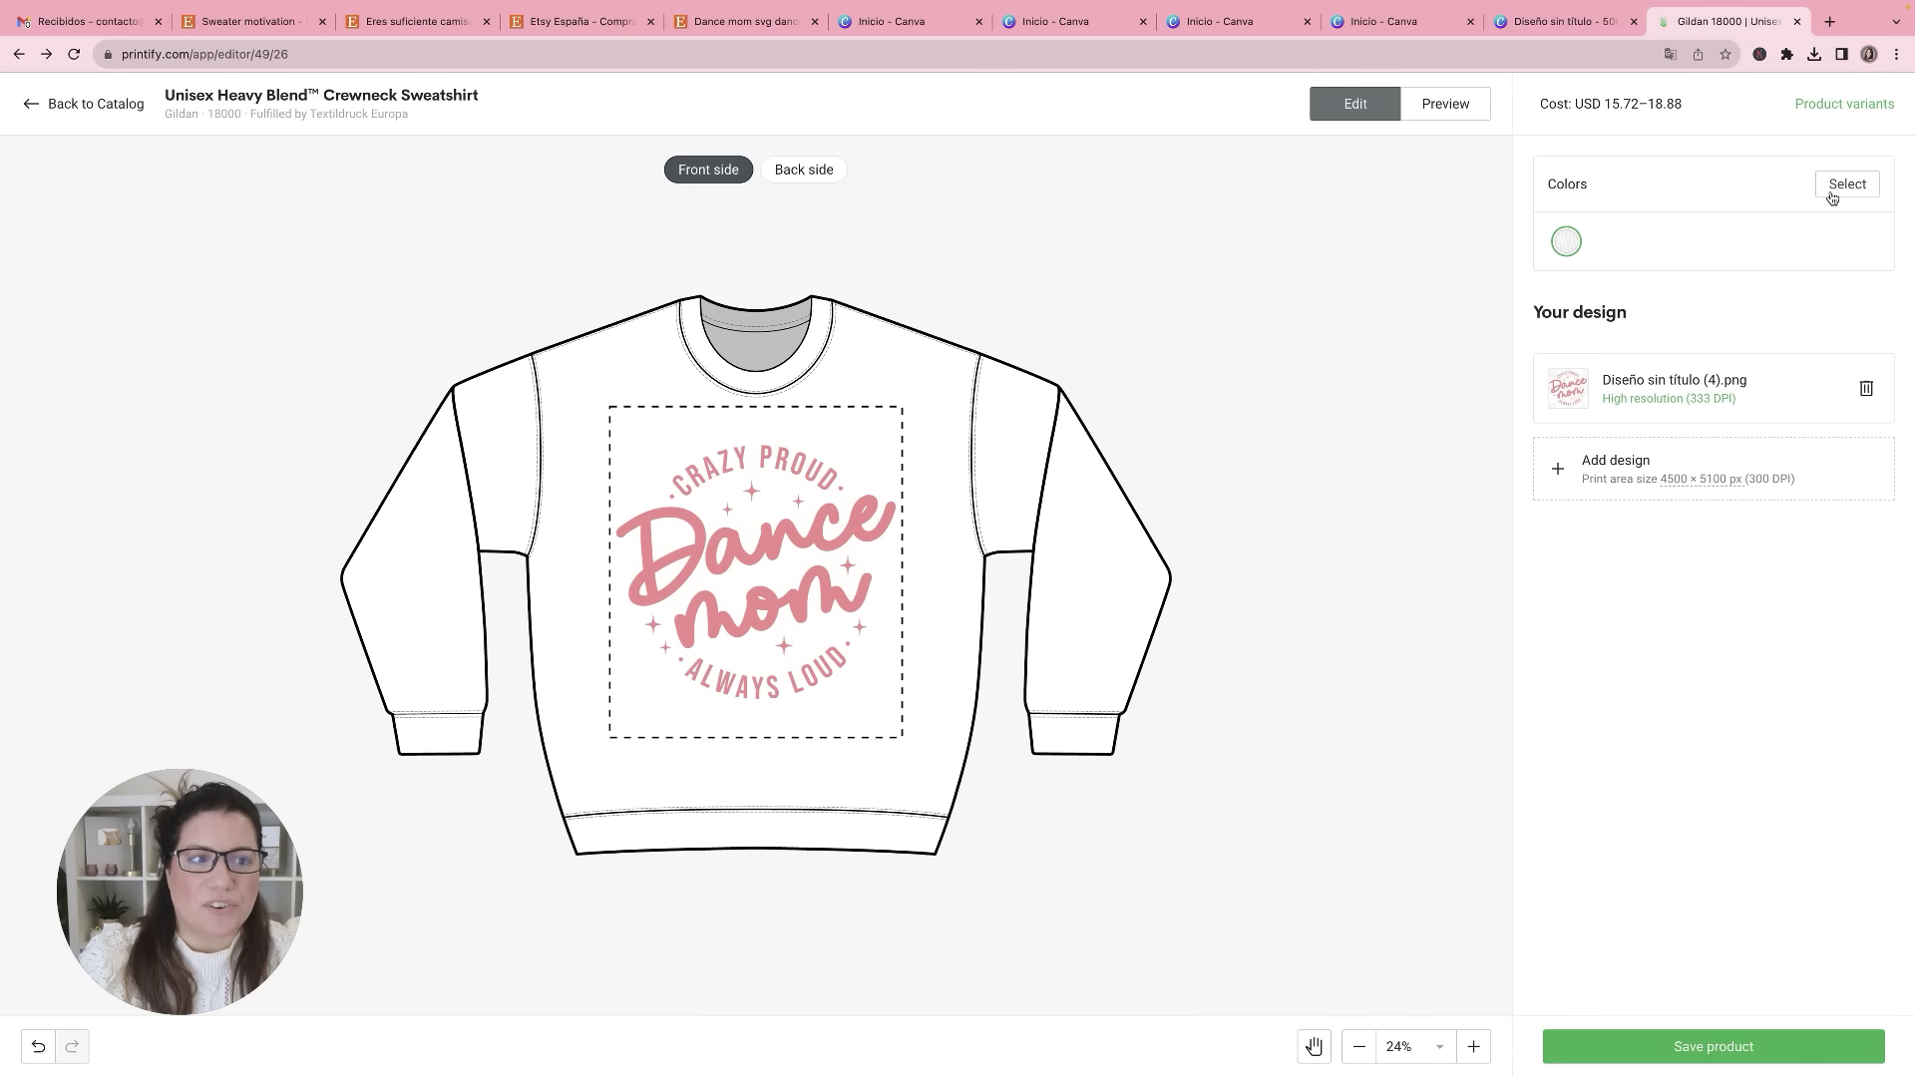
Step: Update the product variants with only White selected and save the product
{"action": "left_click", "coordinate": [1853, 108]}
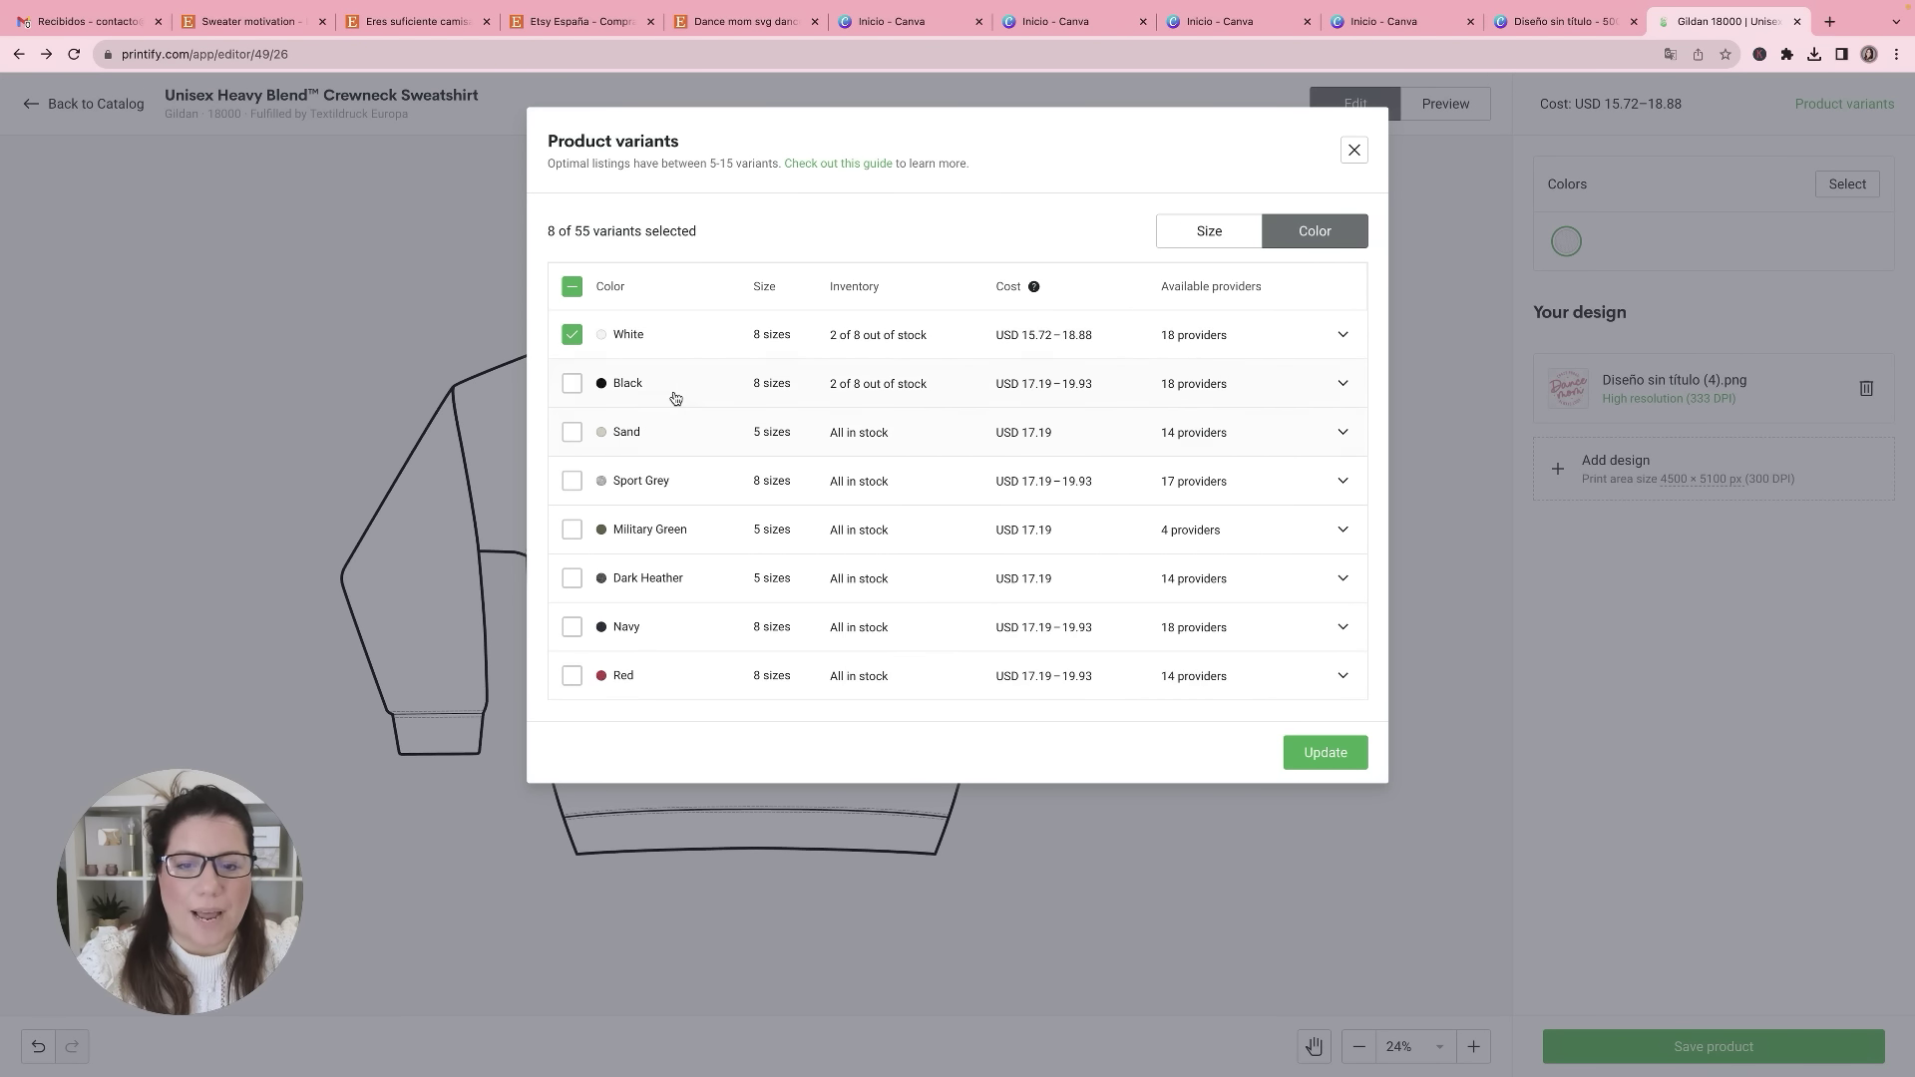
{"action": "left_click", "coordinate": [1325, 752]}
{"action": "left_click", "coordinate": [1712, 1047]}
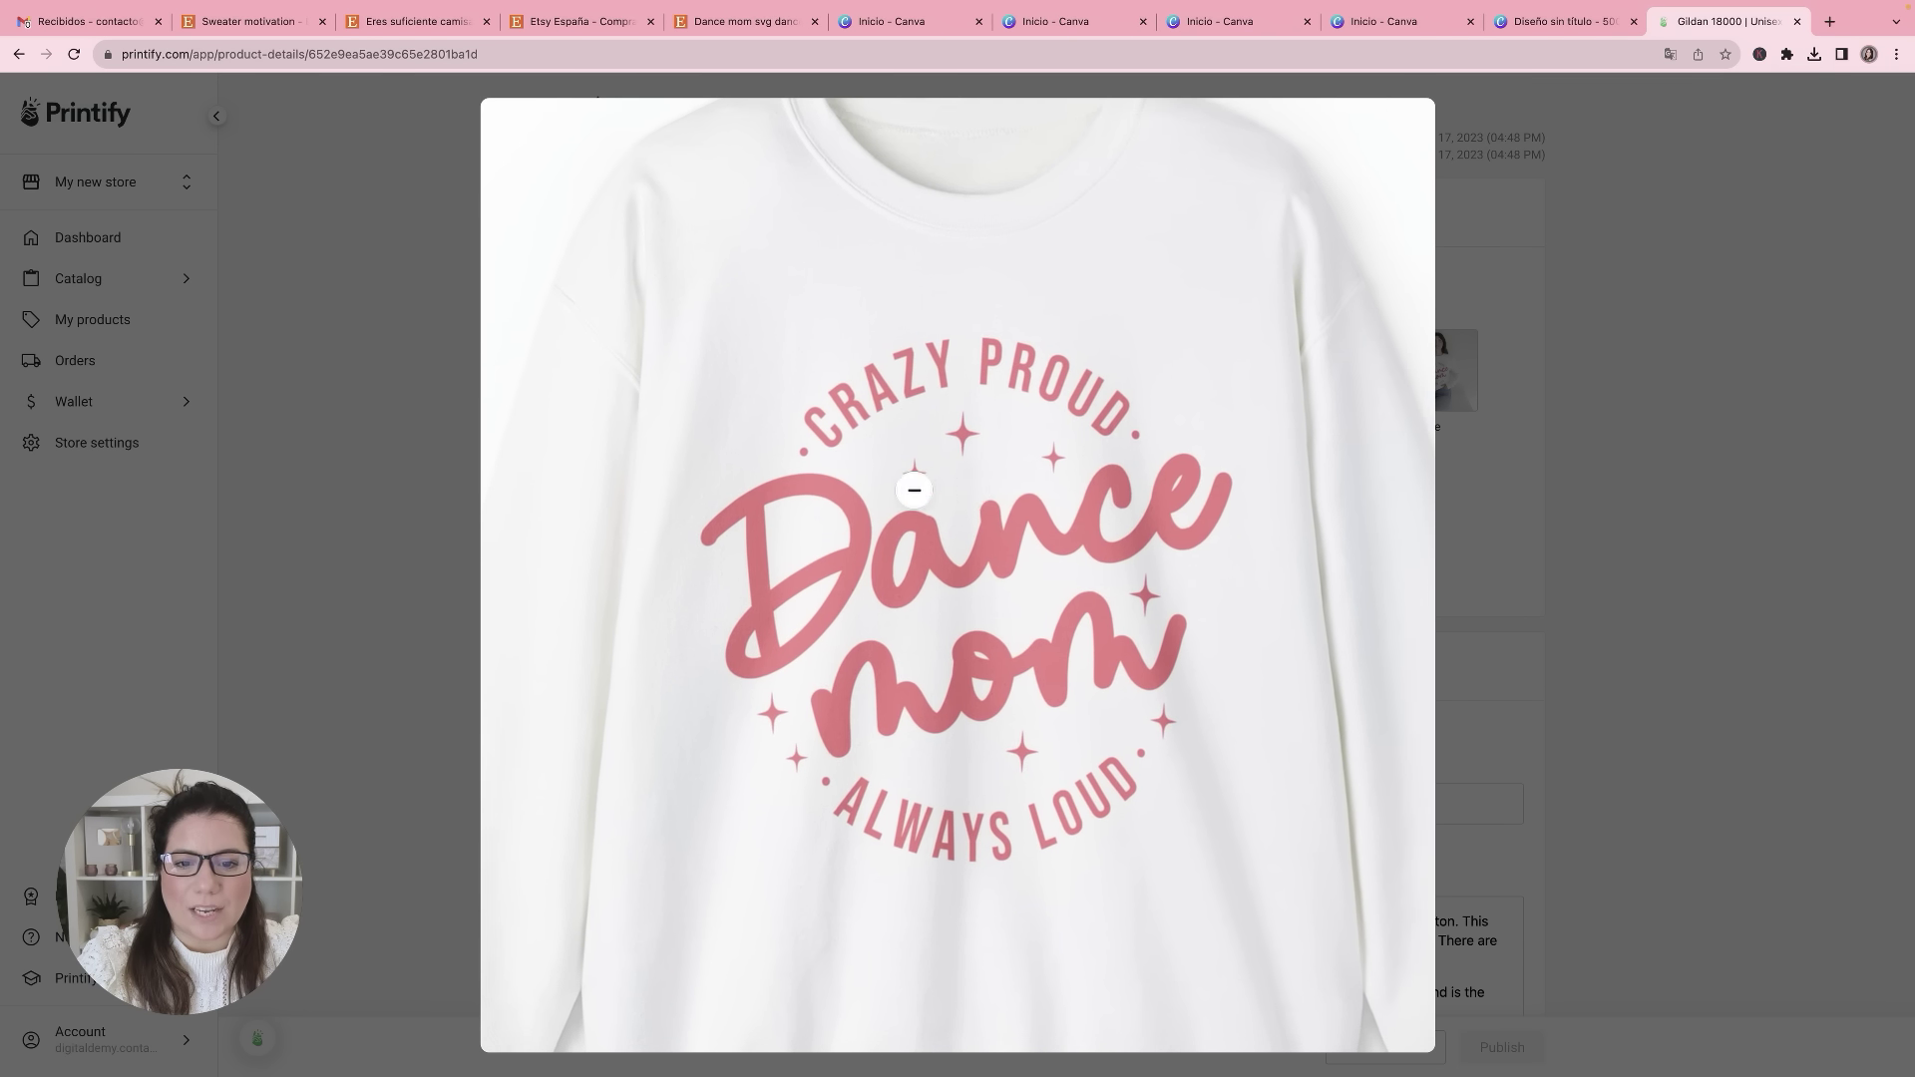
Step: Close the enlarged mockup, try the Back and Person 1 views as the title image, and return to Front
{"action": "left_click", "coordinate": [429, 428]}
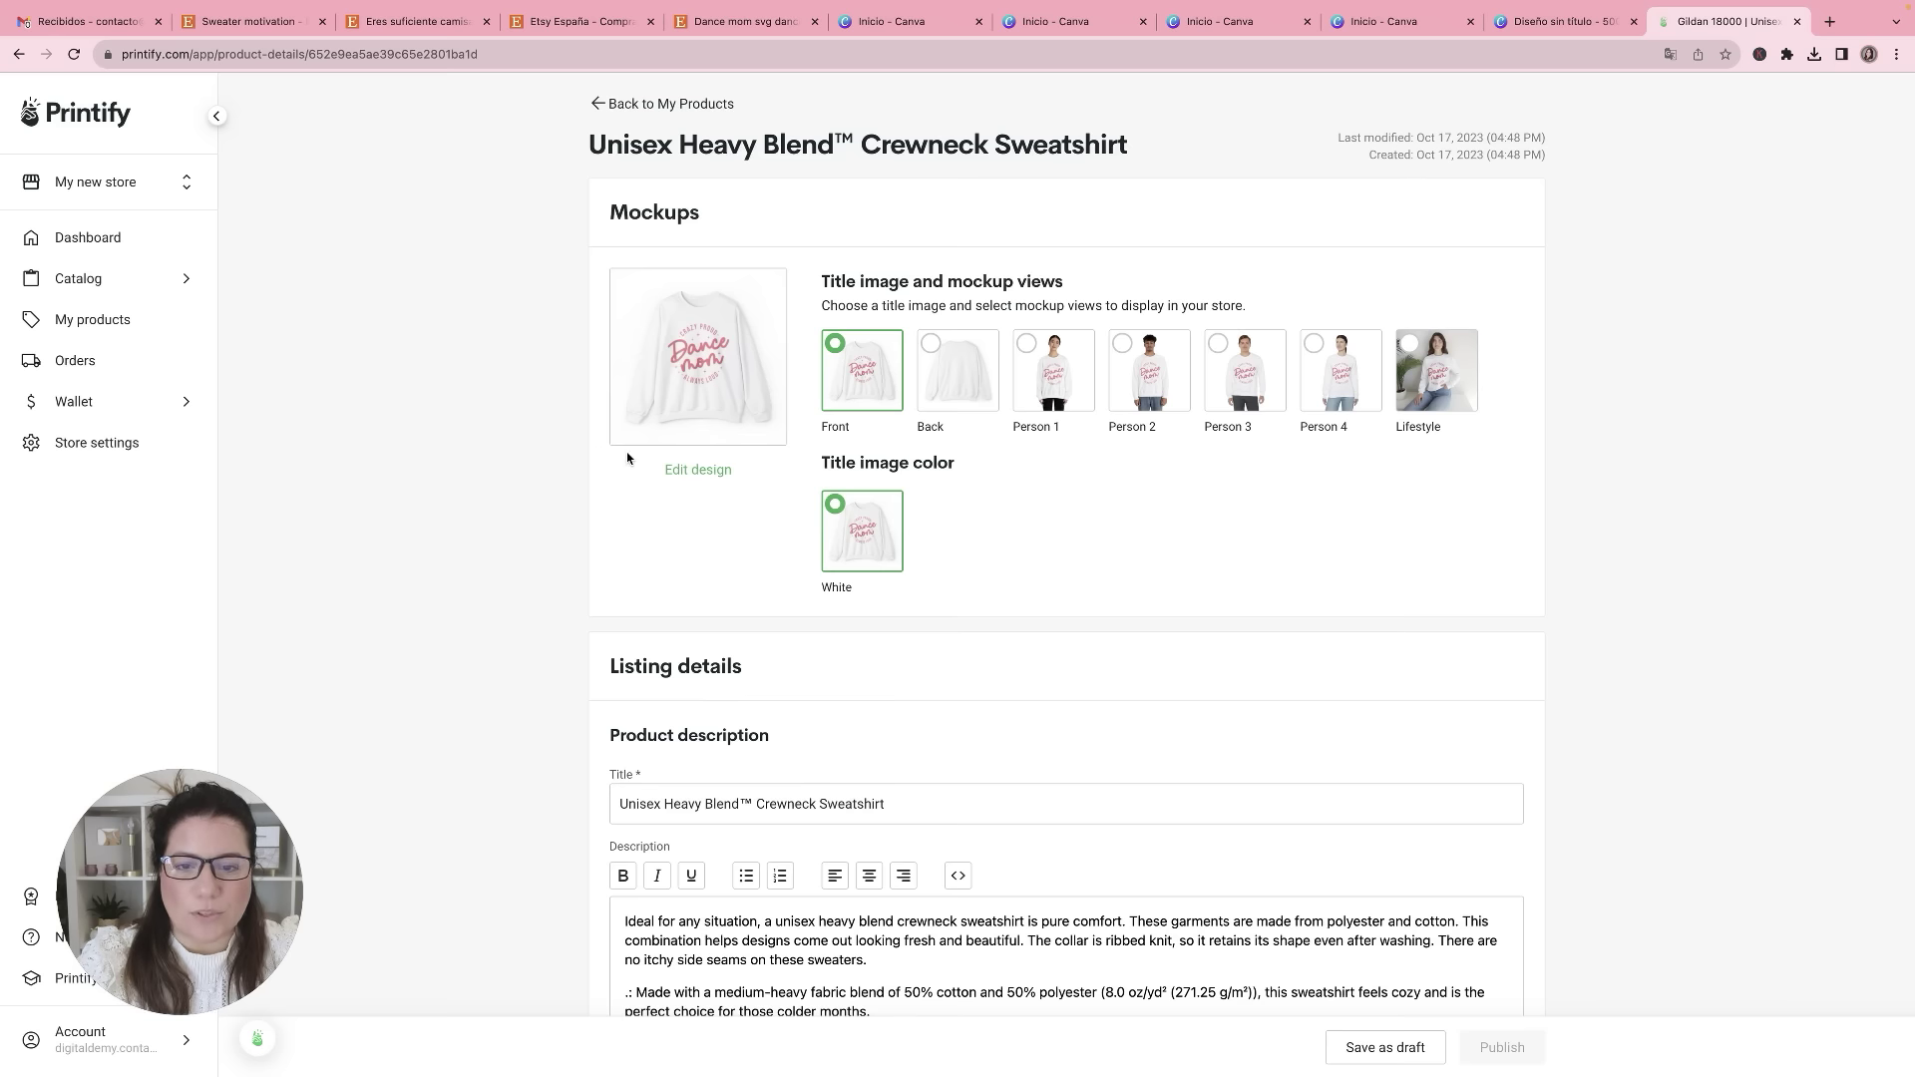
{"action": "left_click", "coordinate": [931, 349]}
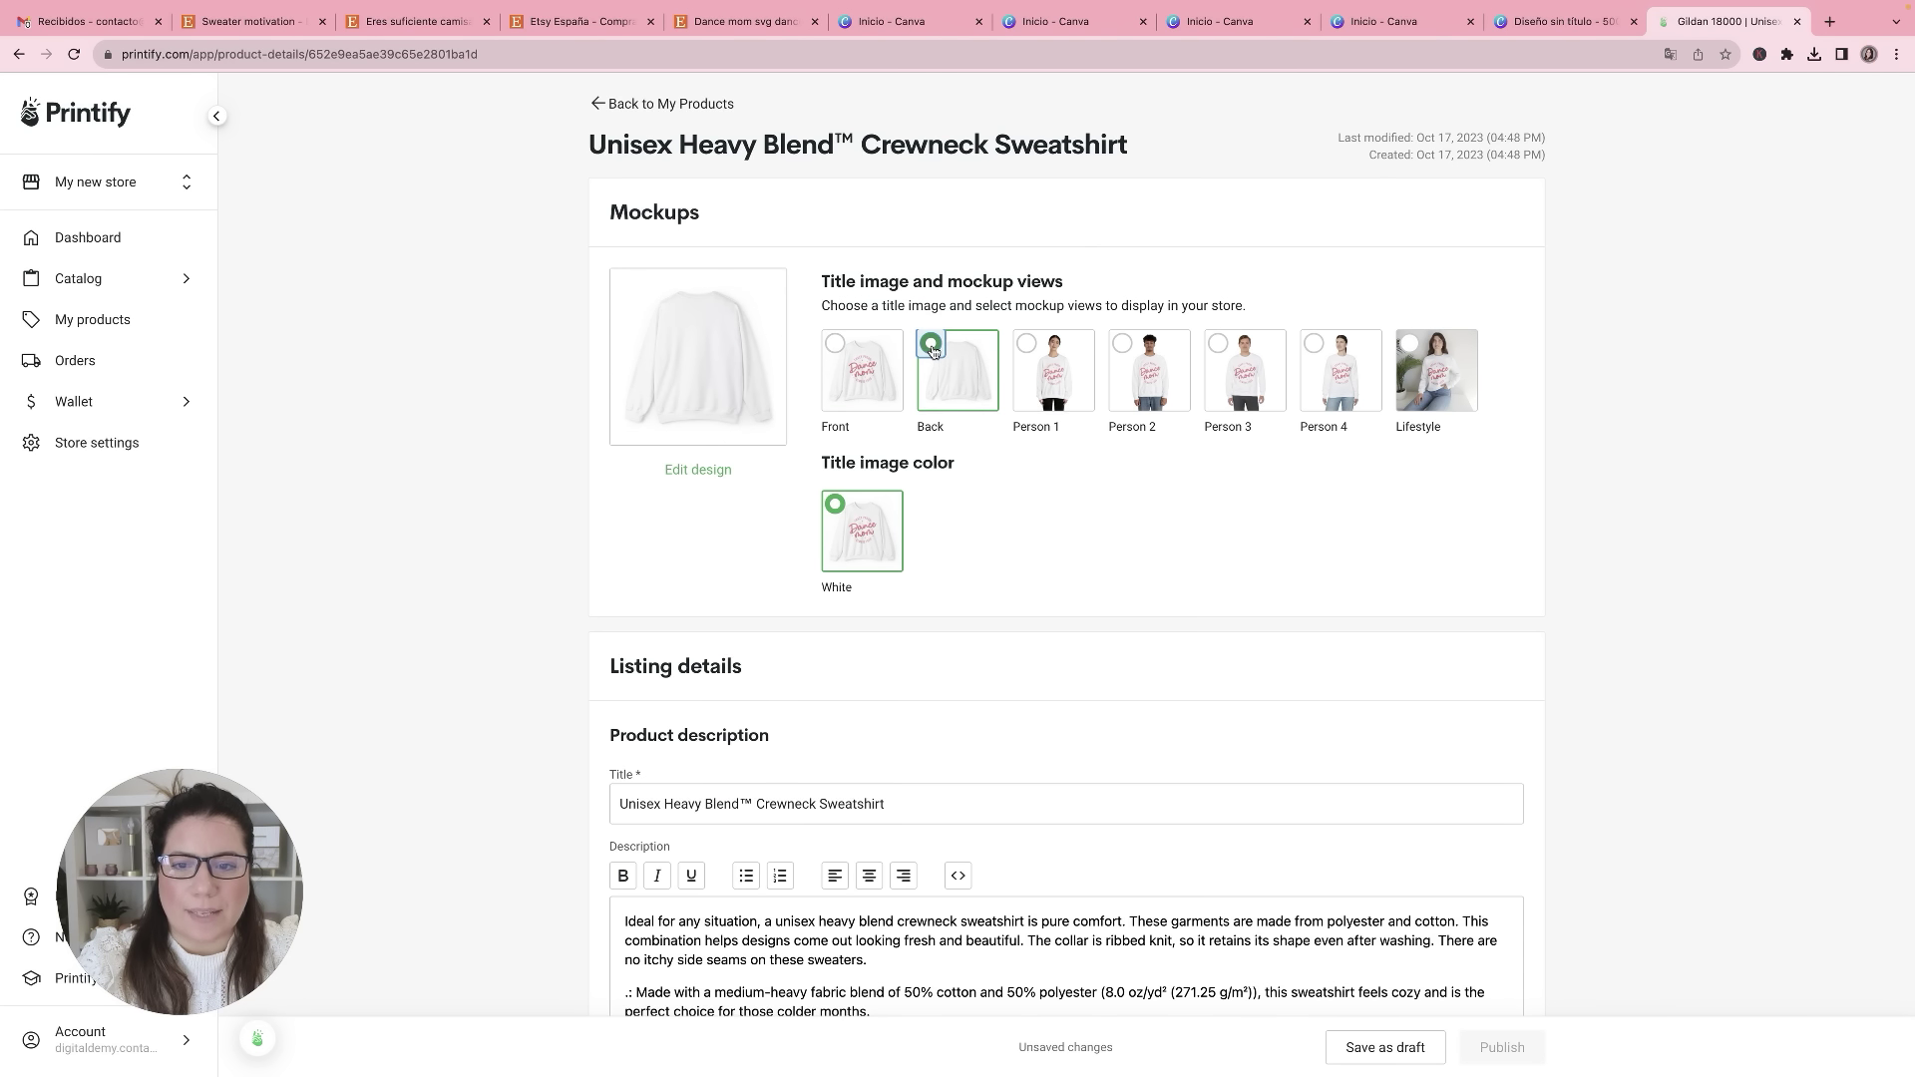
{"action": "left_click", "coordinate": [836, 346]}
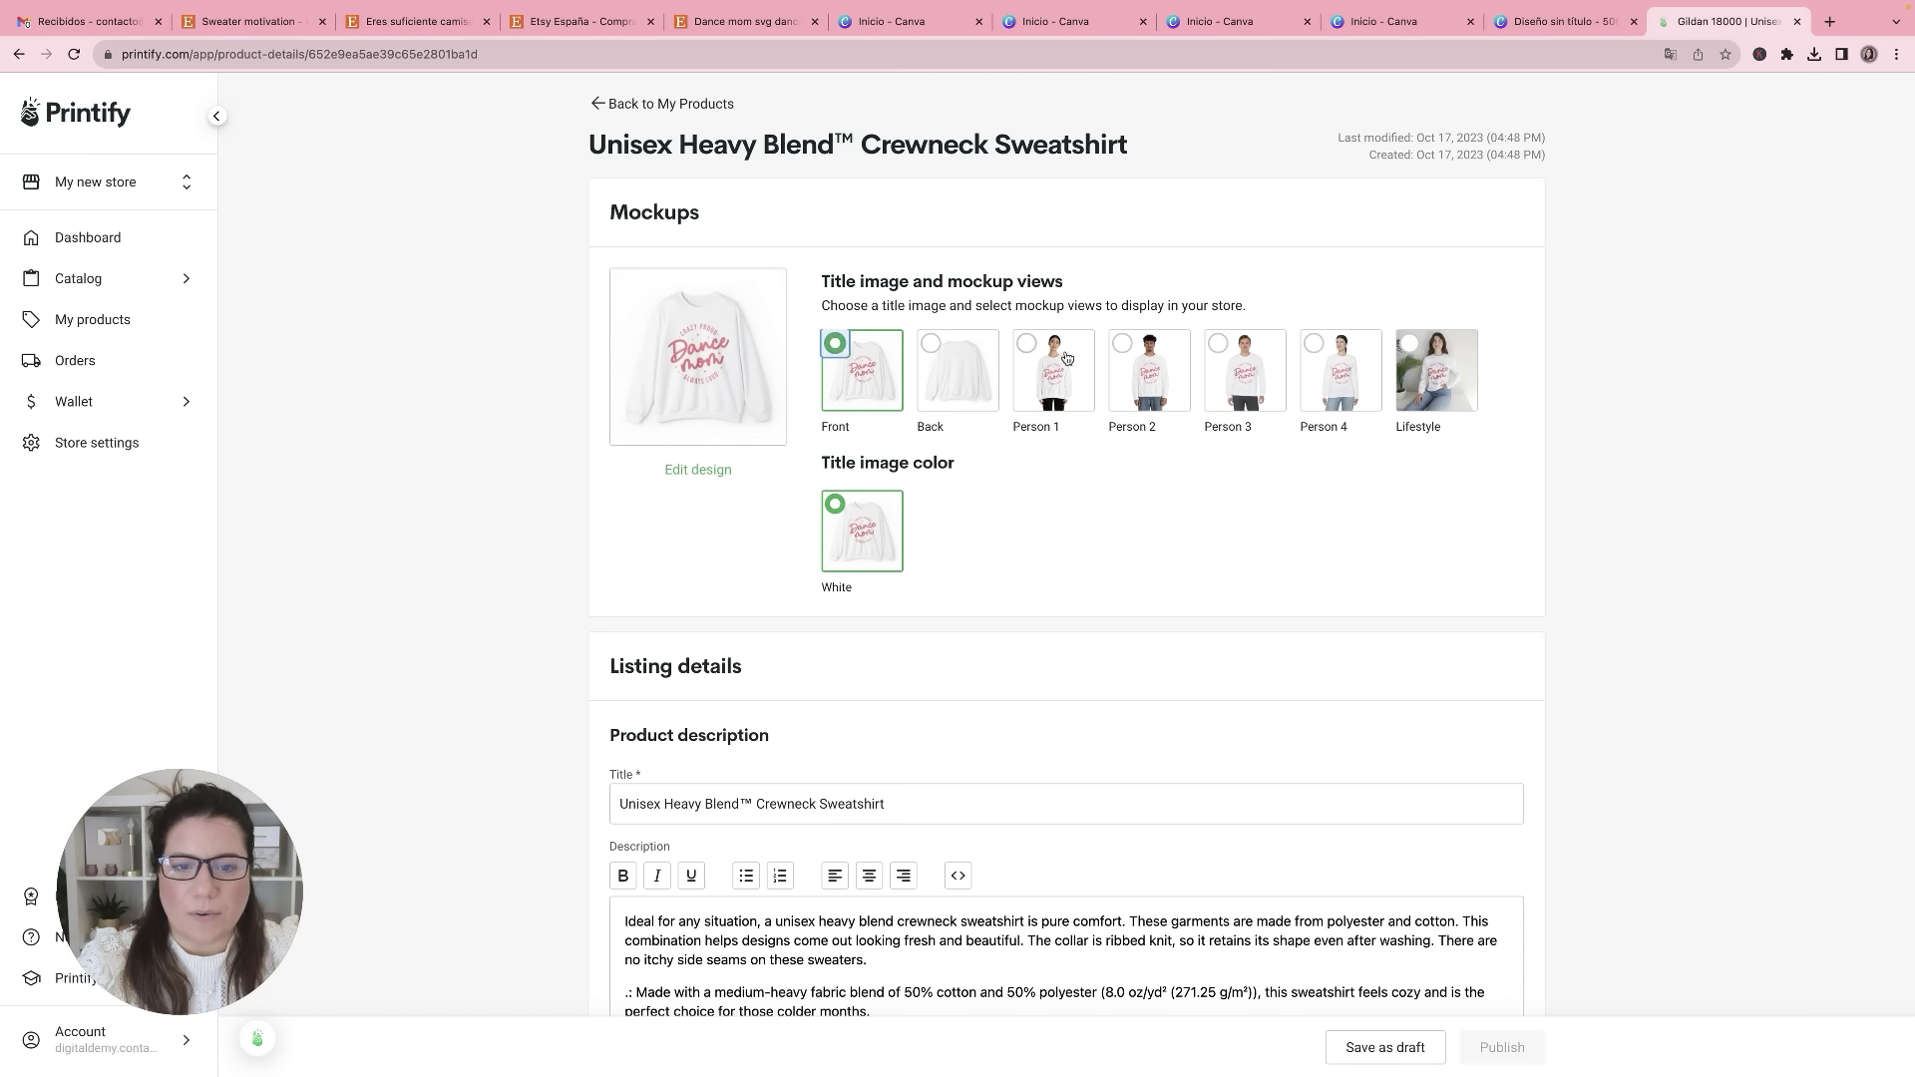
{"action": "left_click", "coordinate": [1027, 343]}
{"action": "left_click", "coordinate": [835, 343]}
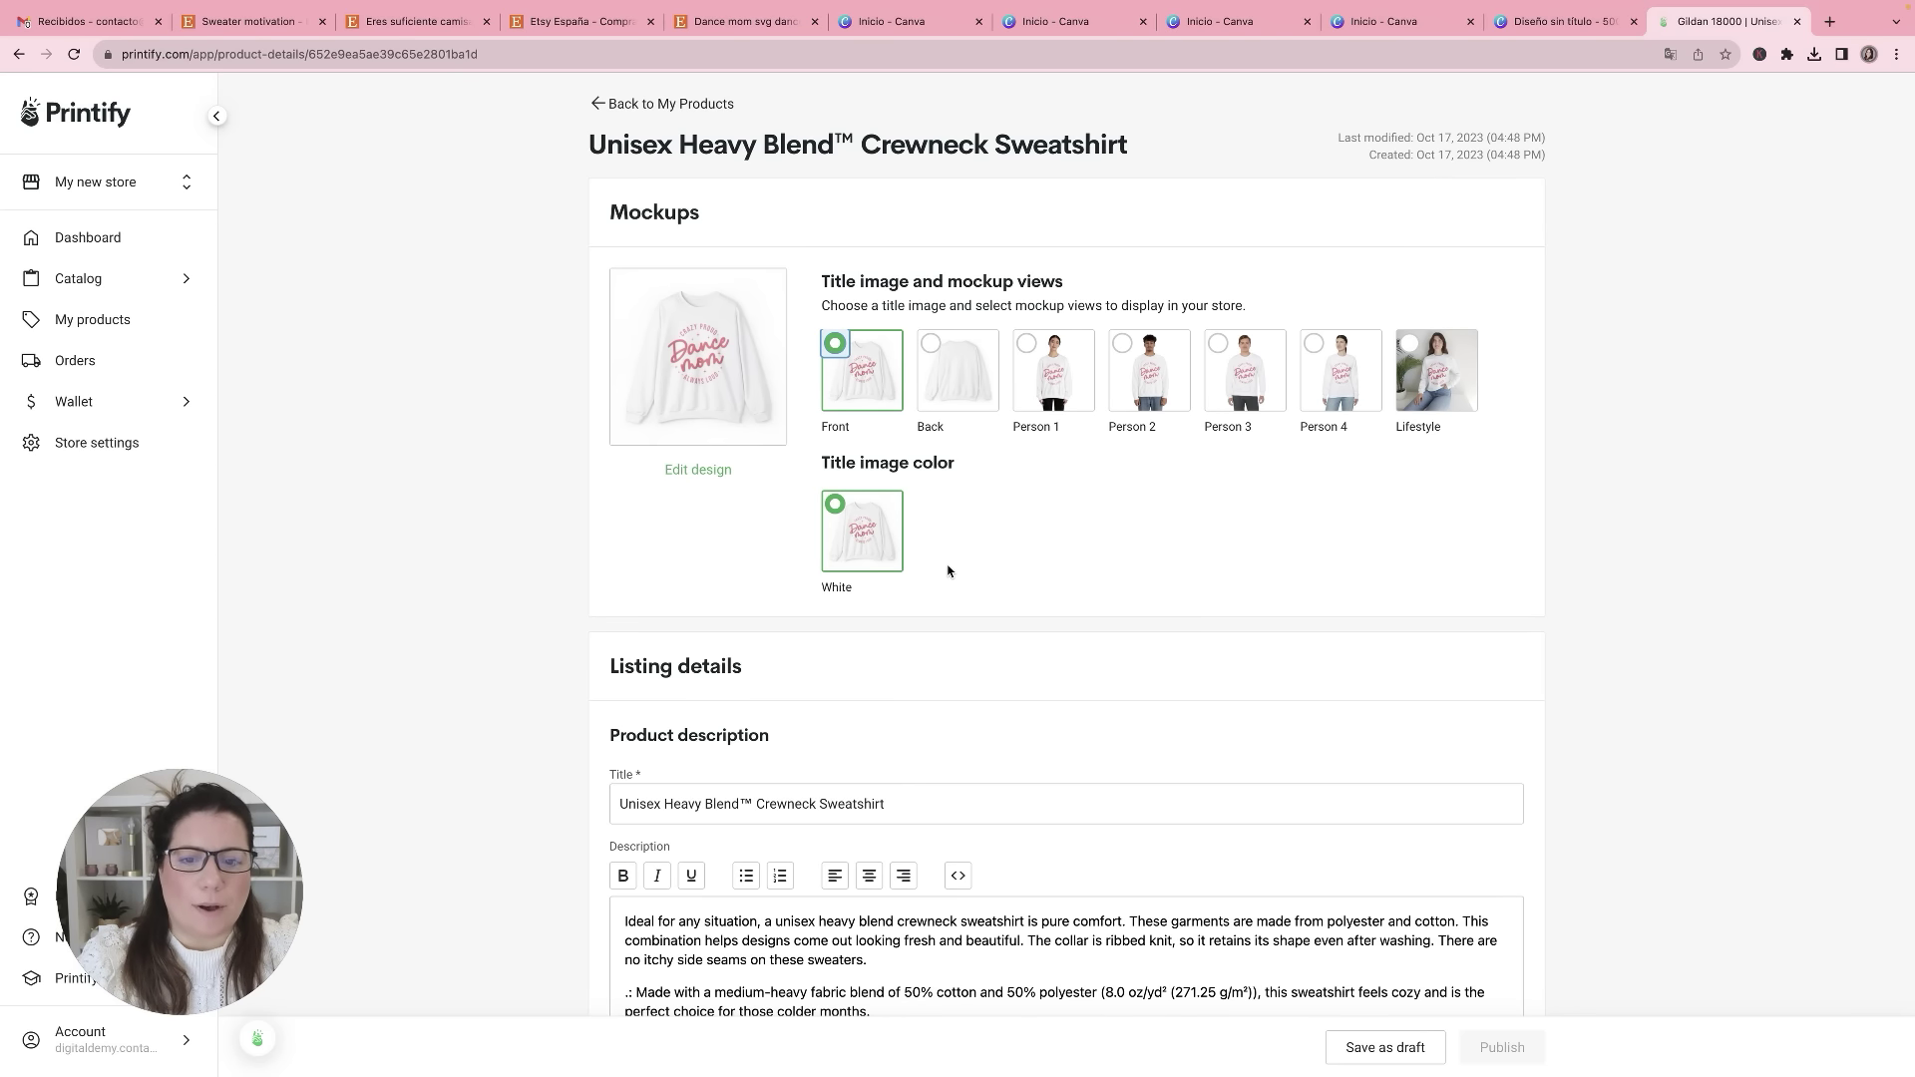
Step: Select the S, M, L, XL and 2XL size variants in the sweatshirt listing's pricing table
{"action": "scroll", "coordinate": [973, 650], "scroll_direction": "down", "scroll_amount": 3}
{"action": "scroll", "coordinate": [969, 658], "scroll_direction": "down", "scroll_amount": 4}
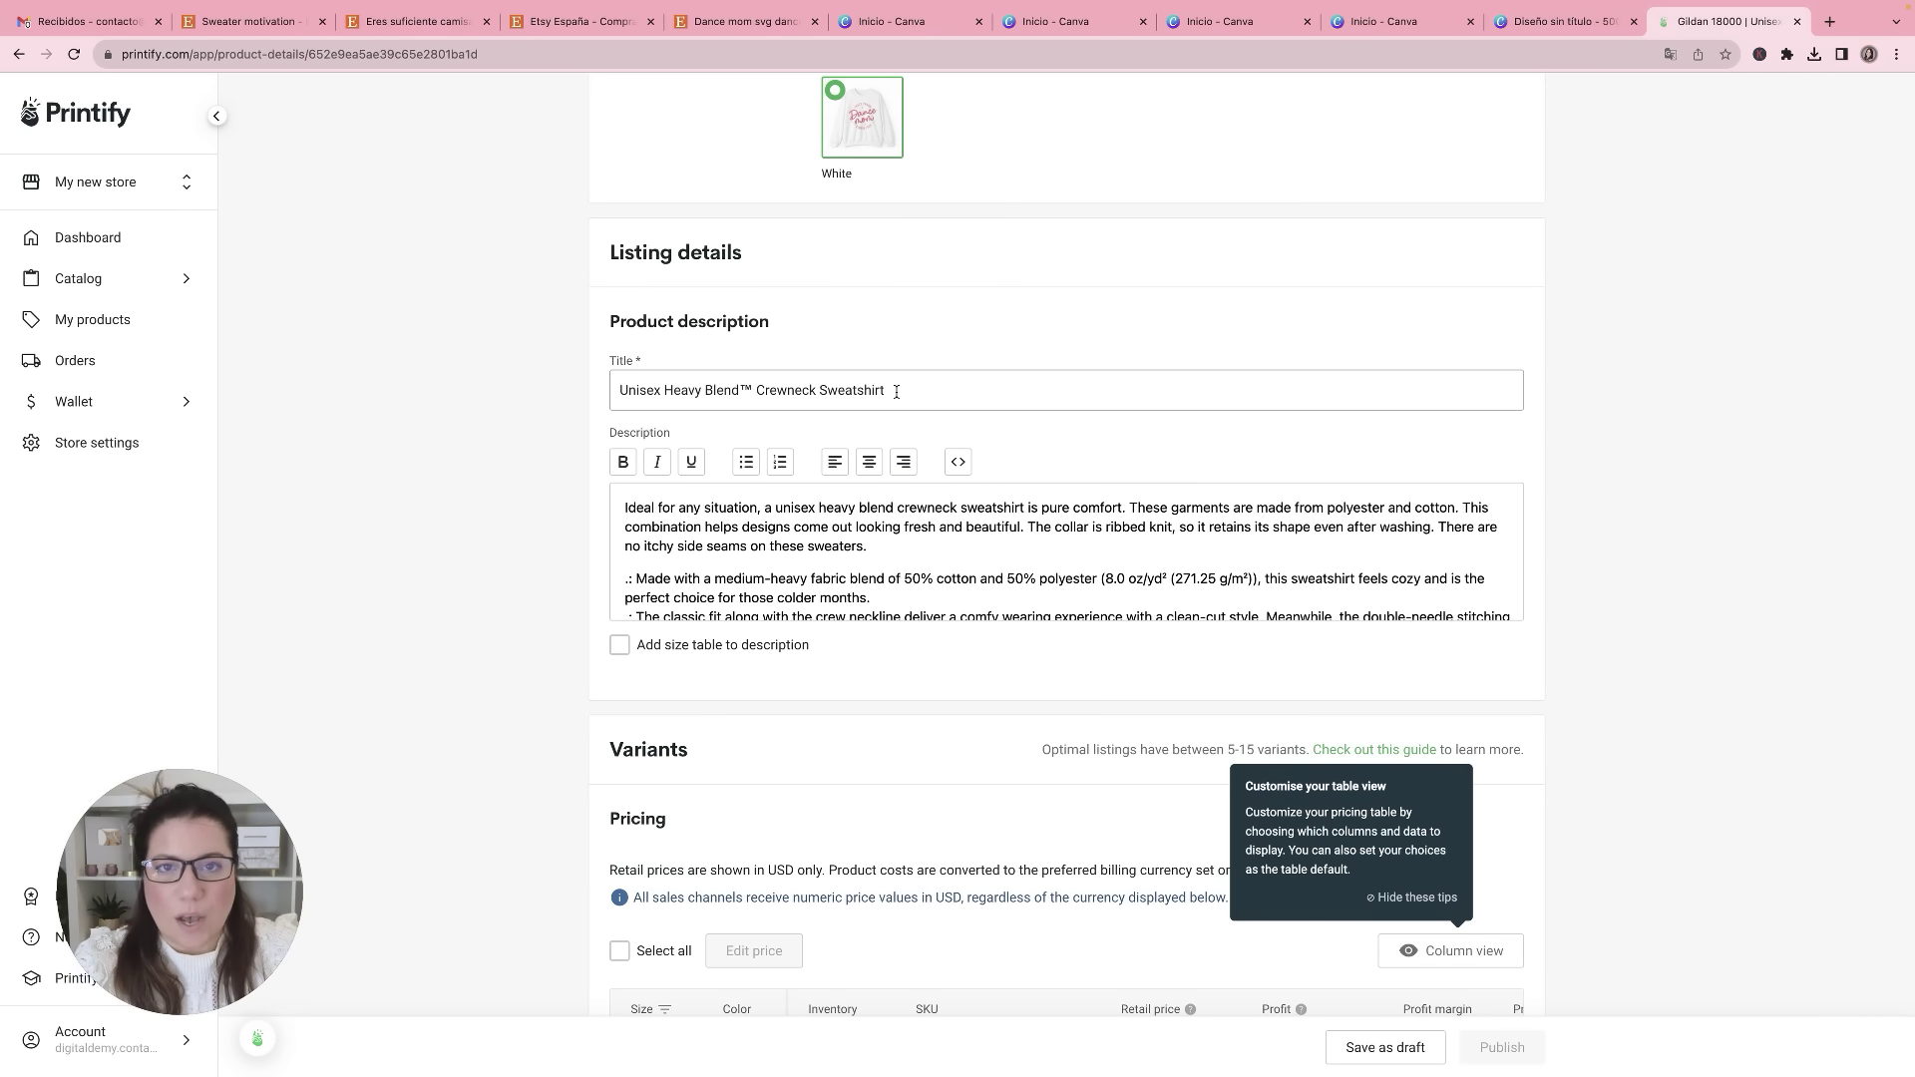
{"action": "scroll", "coordinate": [900, 501], "scroll_direction": "down", "scroll_amount": 2}
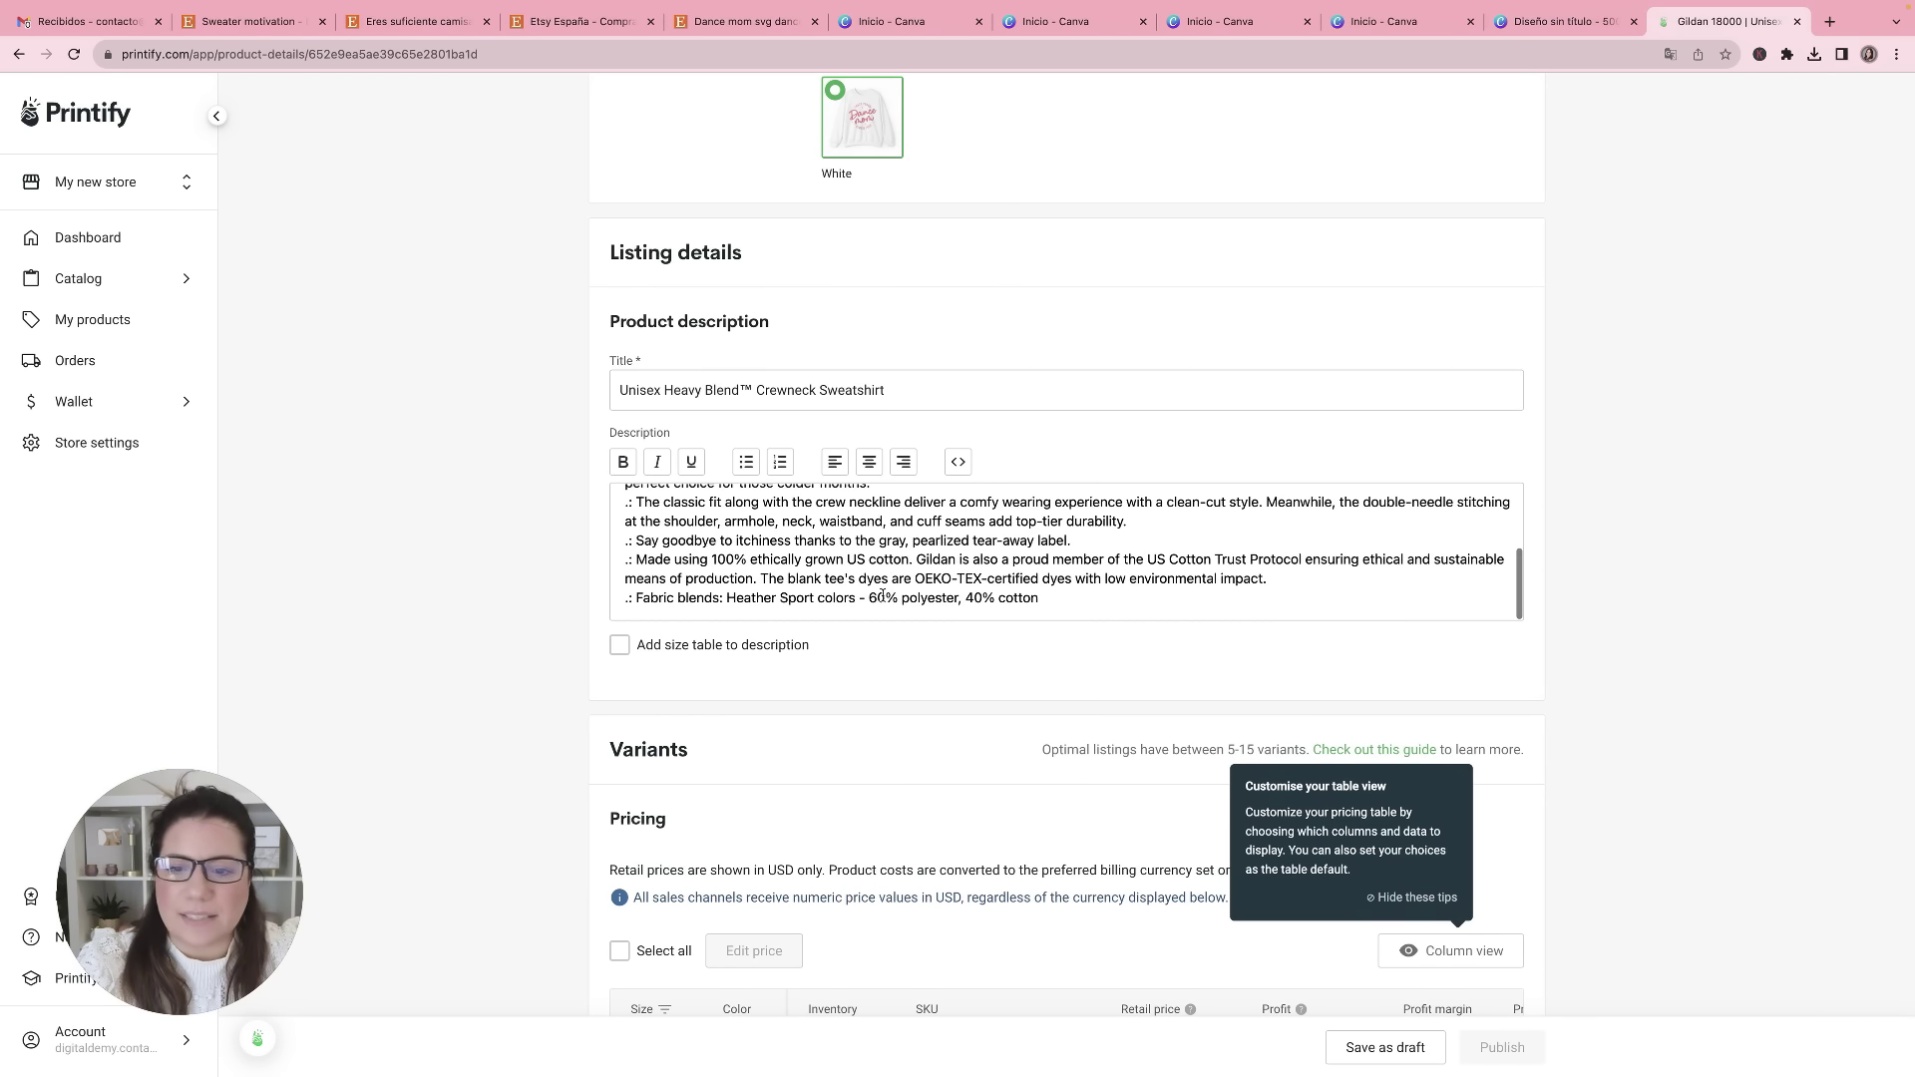
{"action": "scroll", "coordinate": [882, 595], "scroll_direction": "down", "scroll_amount": 10}
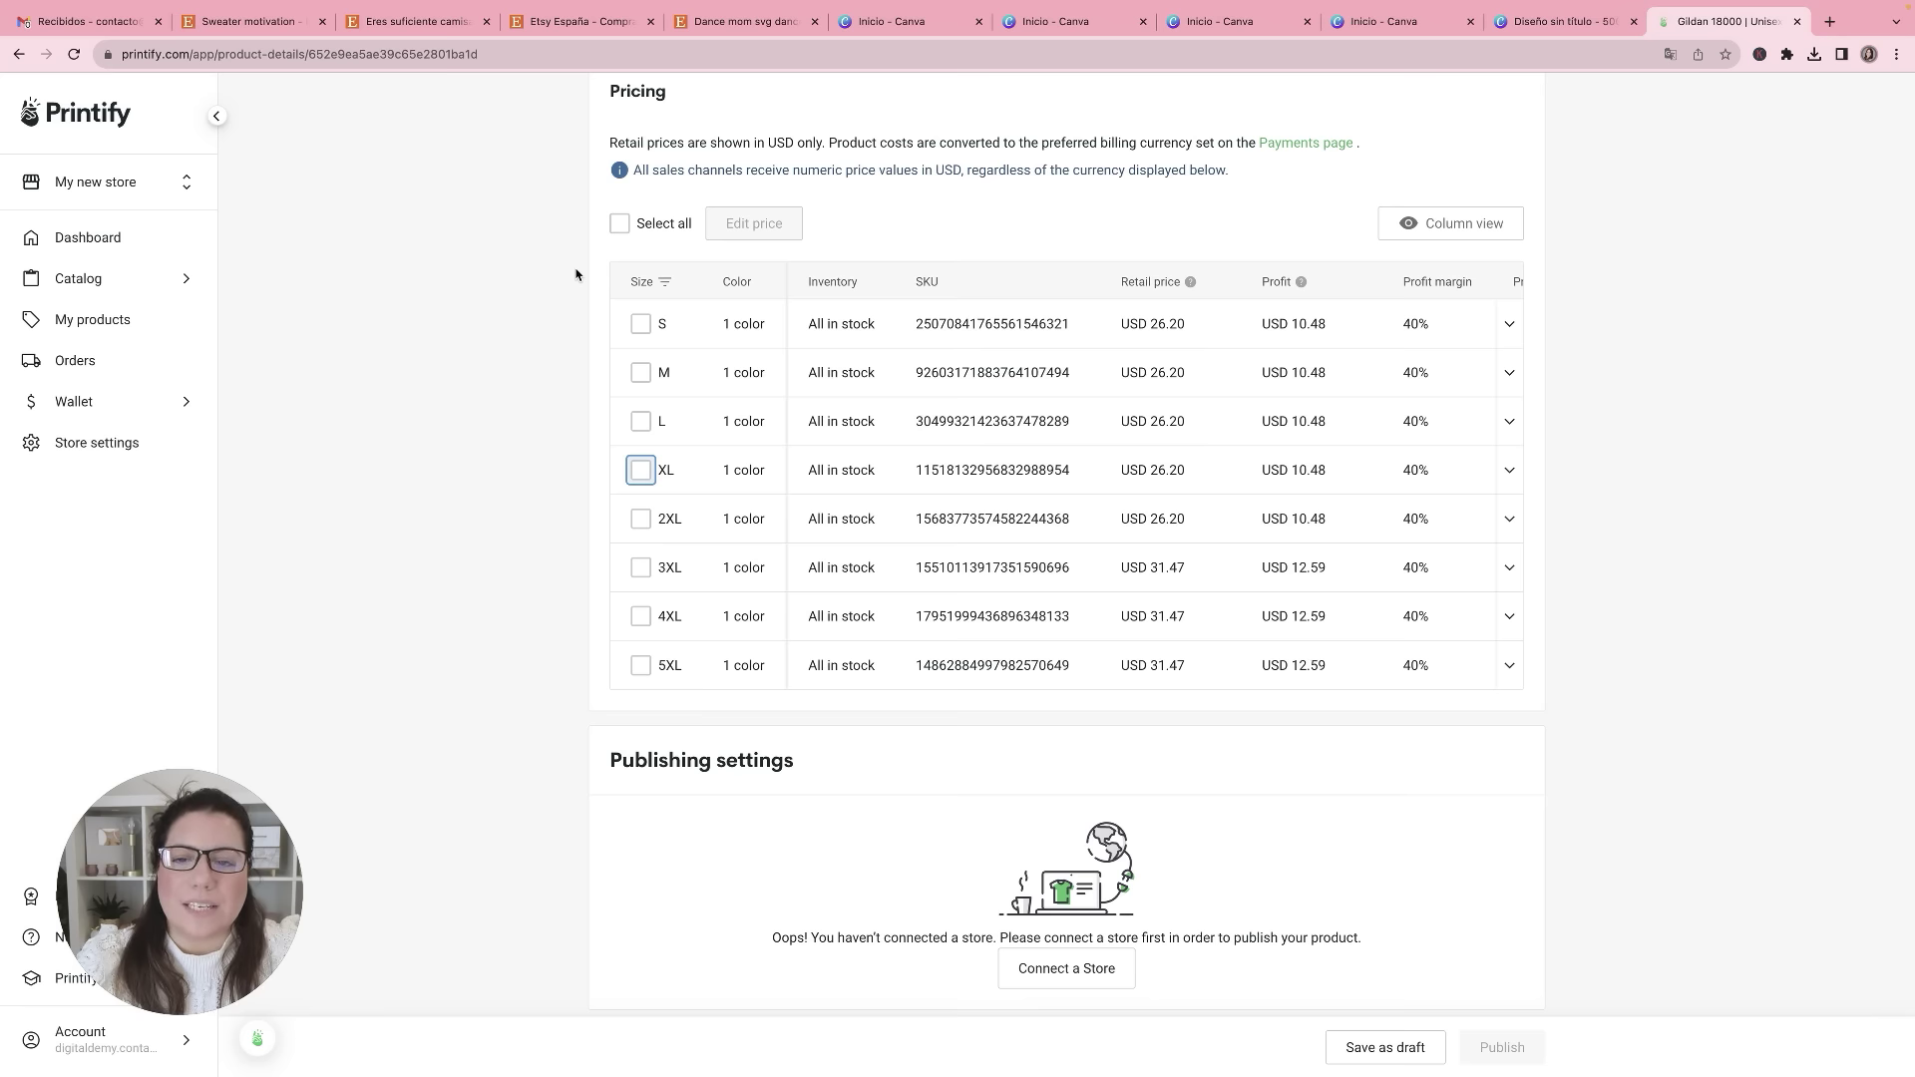
{"action": "left_click", "coordinate": [640, 324]}
{"action": "left_click", "coordinate": [640, 372]}
{"action": "left_click", "coordinate": [641, 421]}
{"action": "left_click", "coordinate": [640, 469]}
{"action": "left_click", "coordinate": [640, 519]}
{"action": "scroll", "coordinate": [1095, 739], "scroll_direction": "down", "scroll_amount": 1}
{"action": "scroll", "coordinate": [1094, 739], "scroll_direction": "up", "scroll_amount": 3}
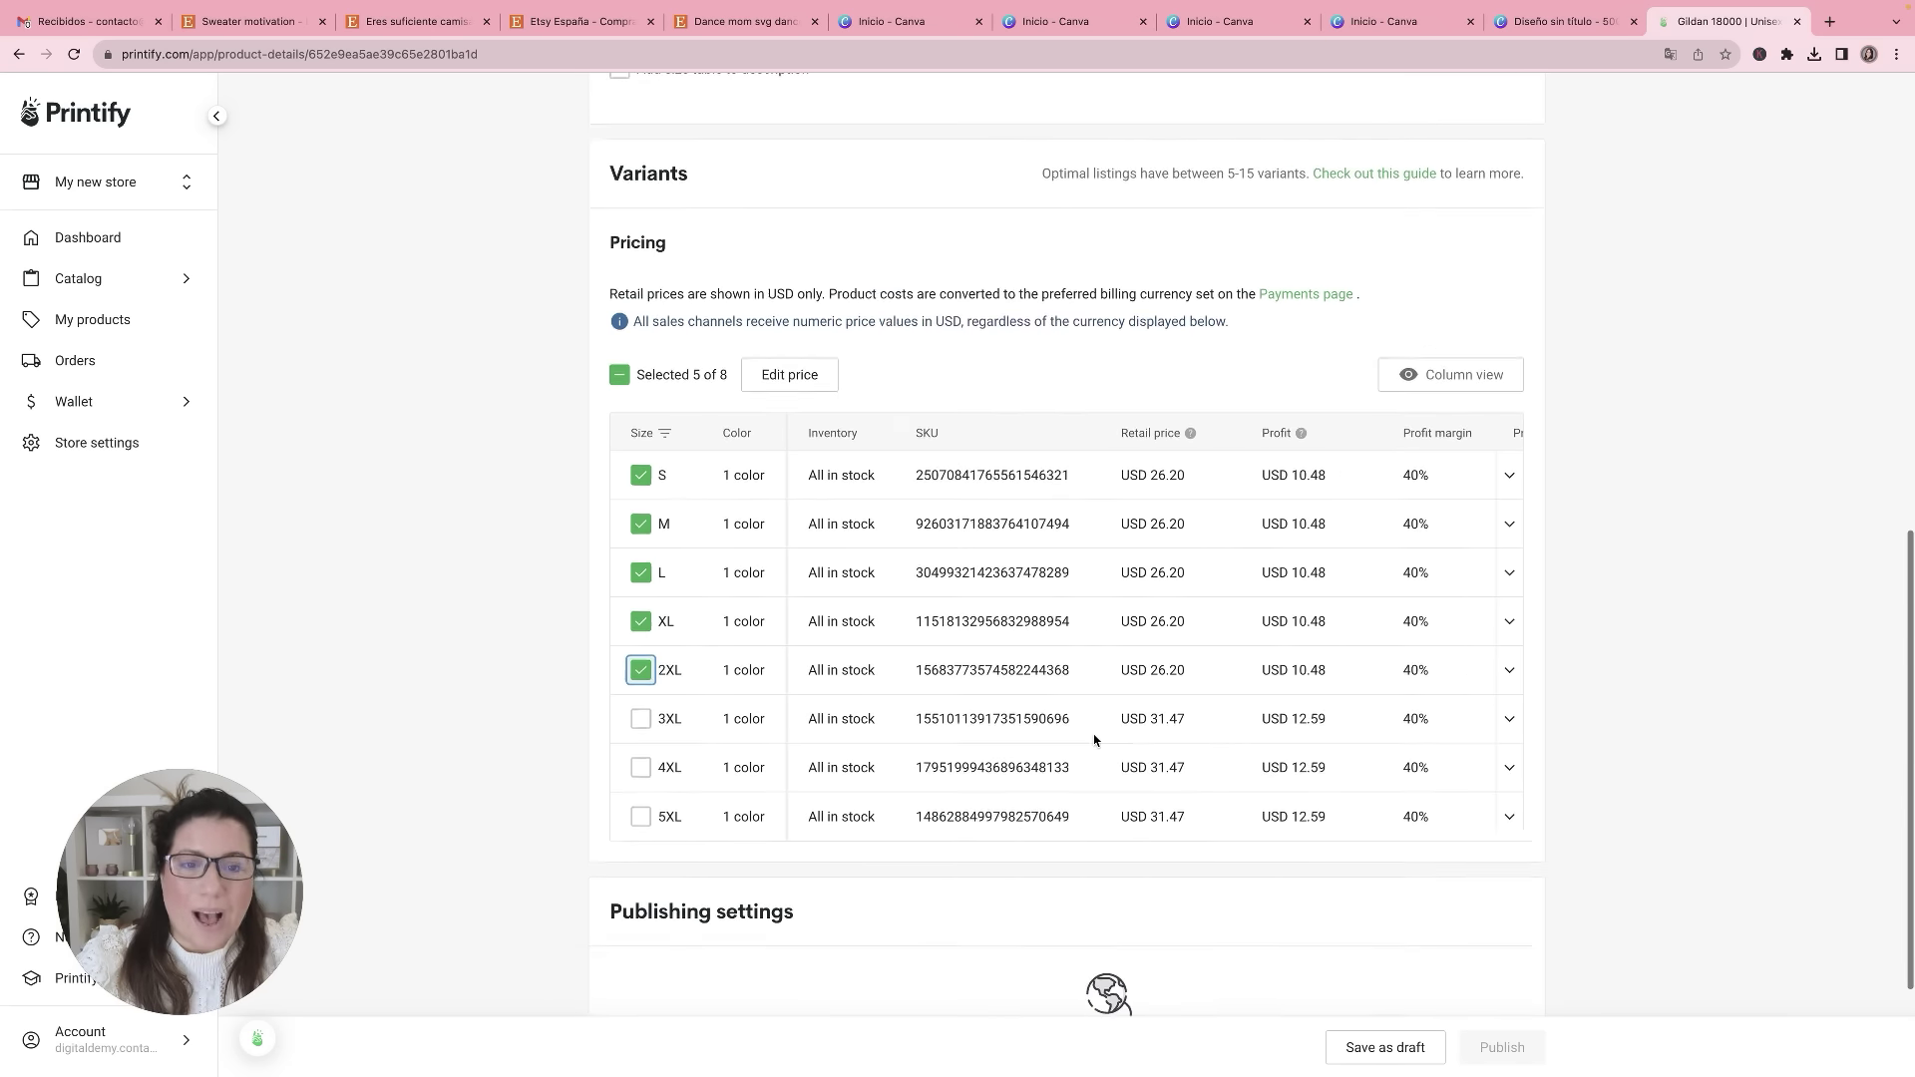
{"action": "scroll", "coordinate": [1094, 739], "scroll_direction": "down", "scroll_amount": 2}
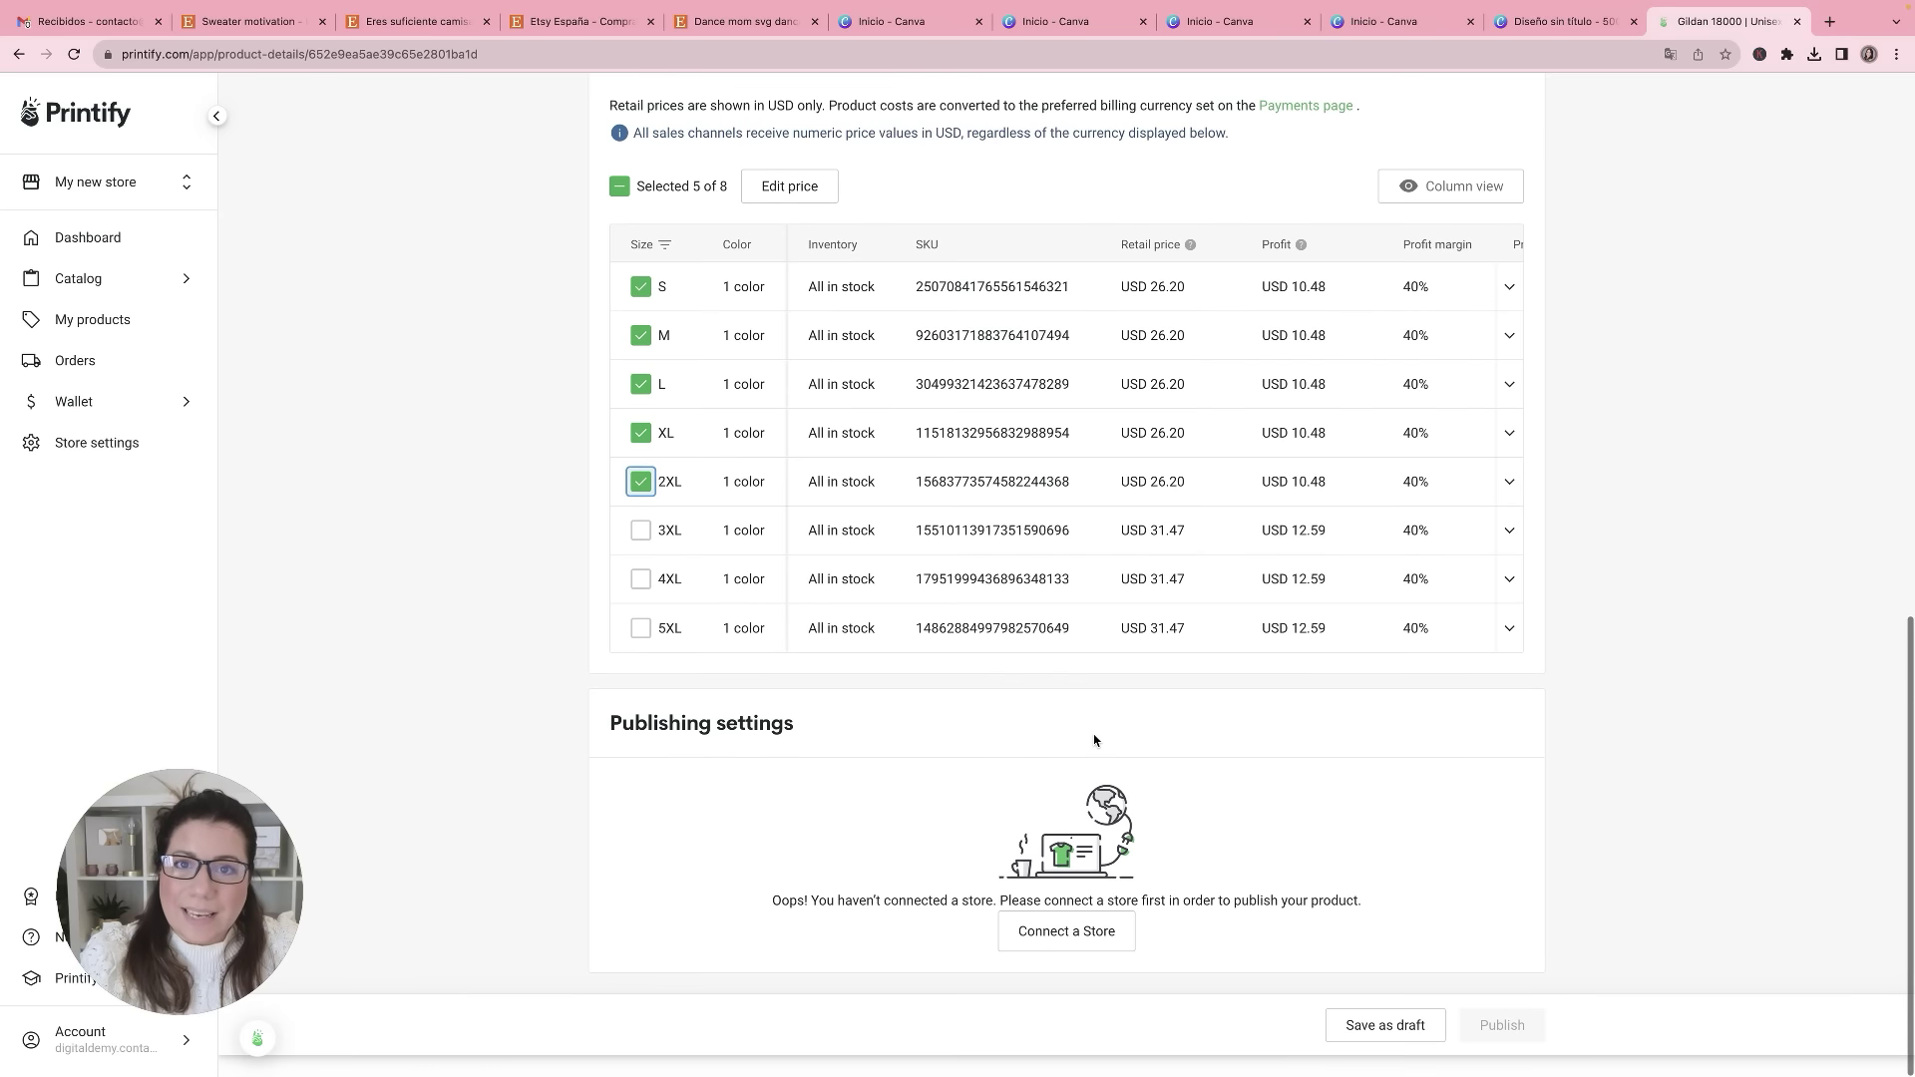
Step: Start connecting My new store and examine the available sales channels and integrations
{"action": "left_click", "coordinate": [1048, 936]}
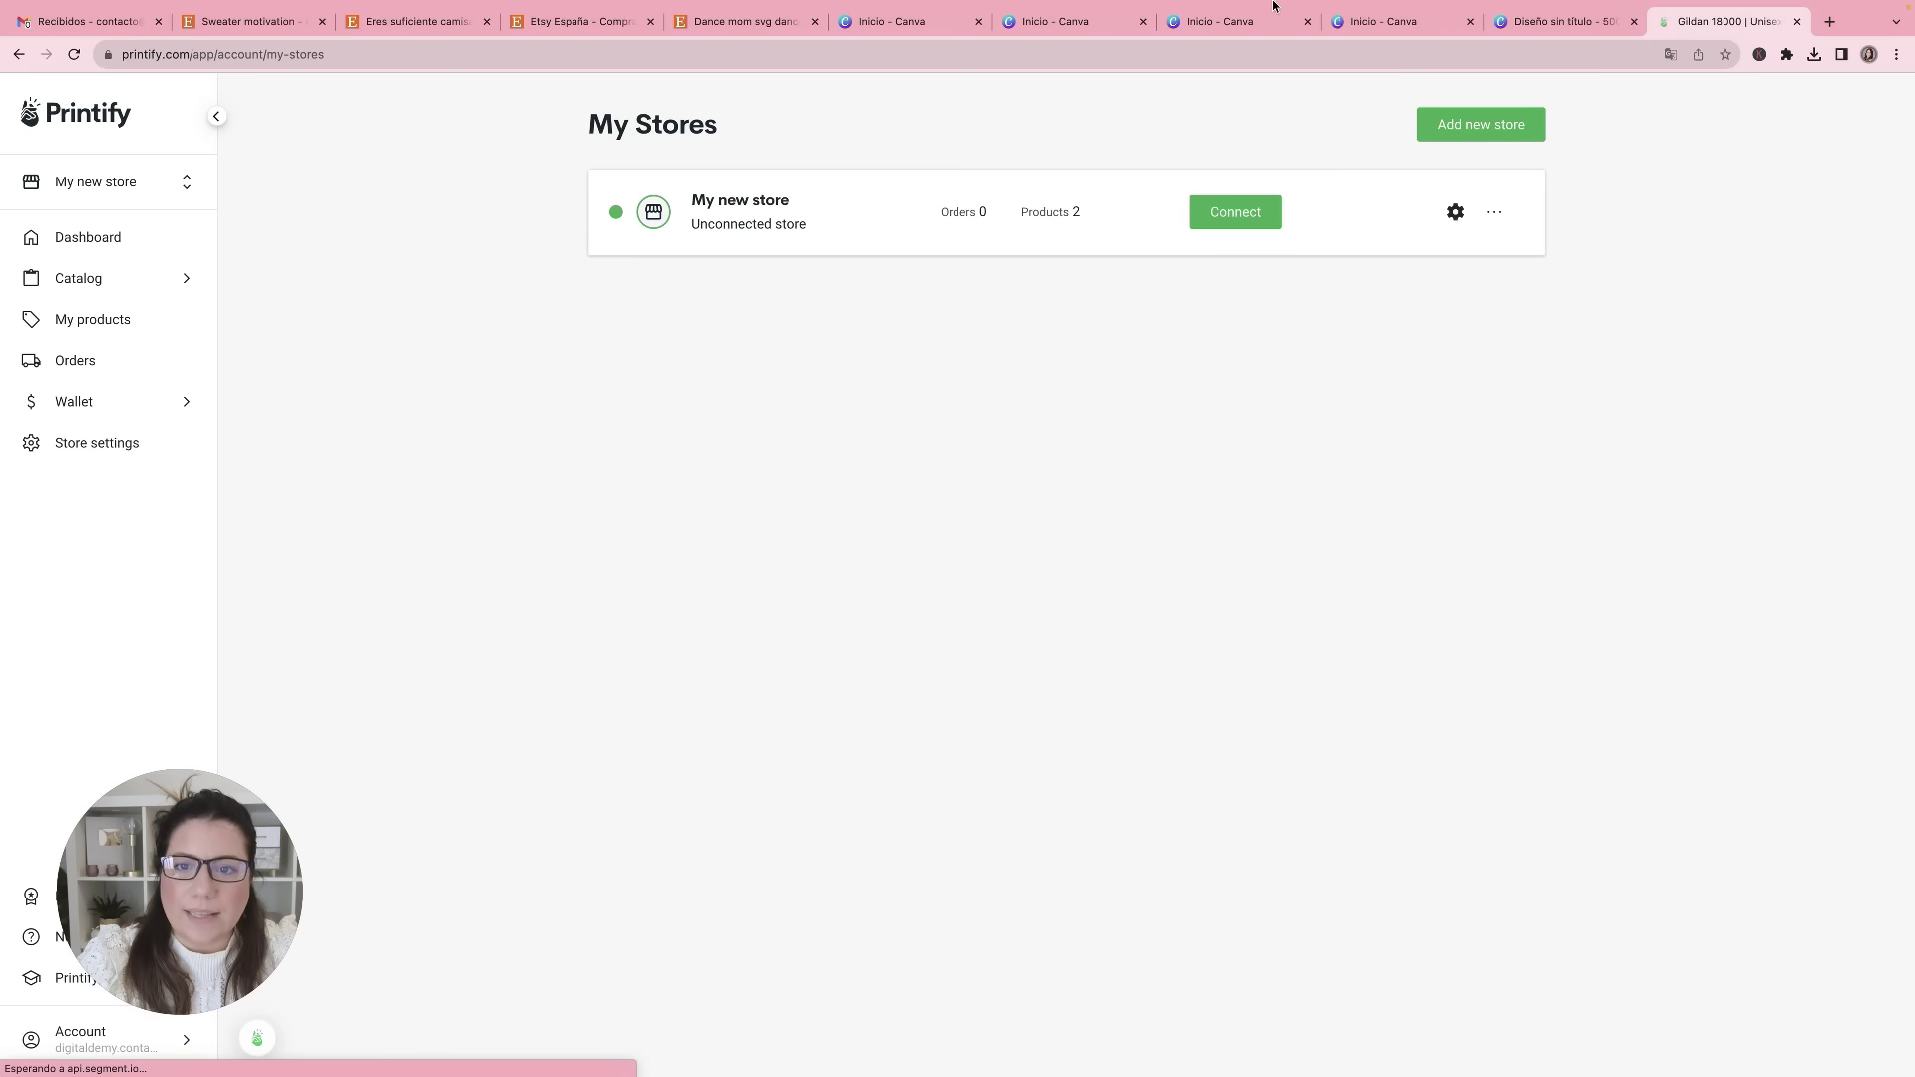
{"action": "left_click", "coordinate": [1234, 214]}
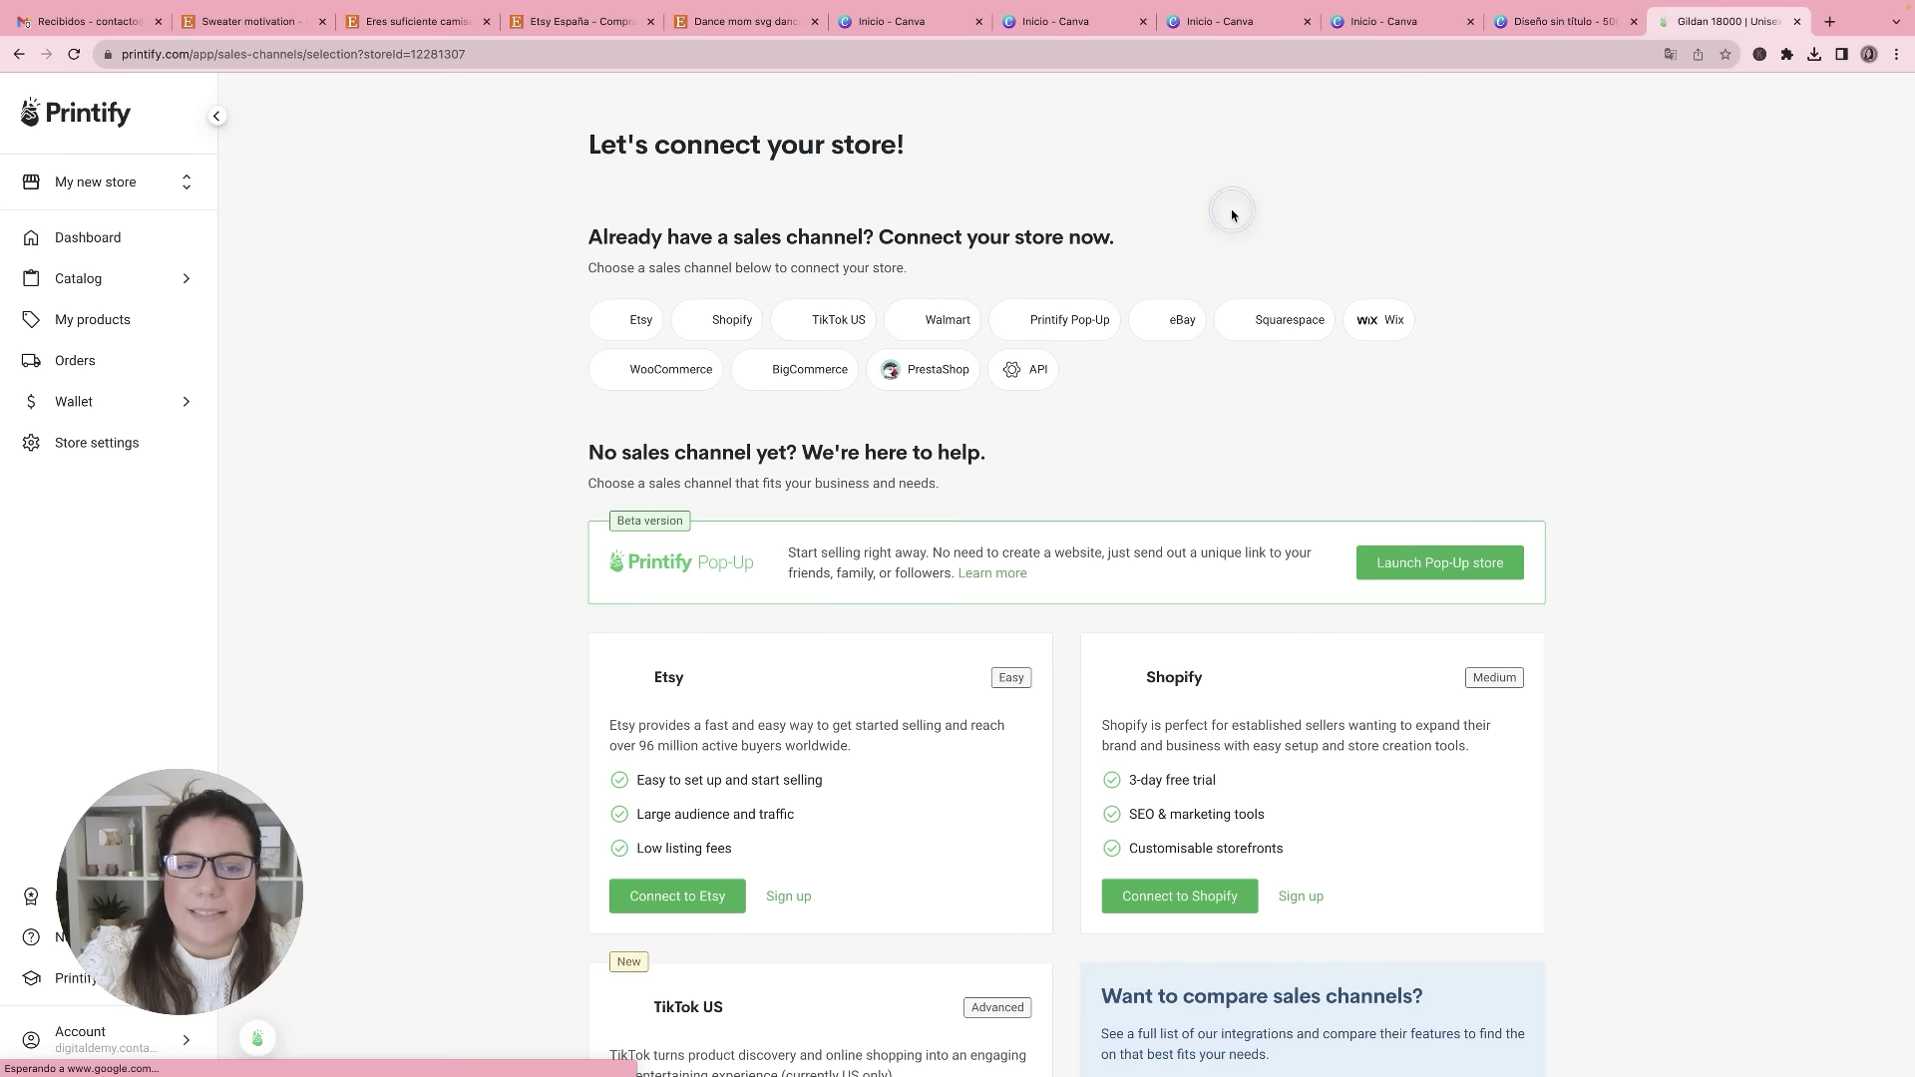
{"action": "scroll", "coordinate": [1120, 458], "scroll_direction": "down", "scroll_amount": 3}
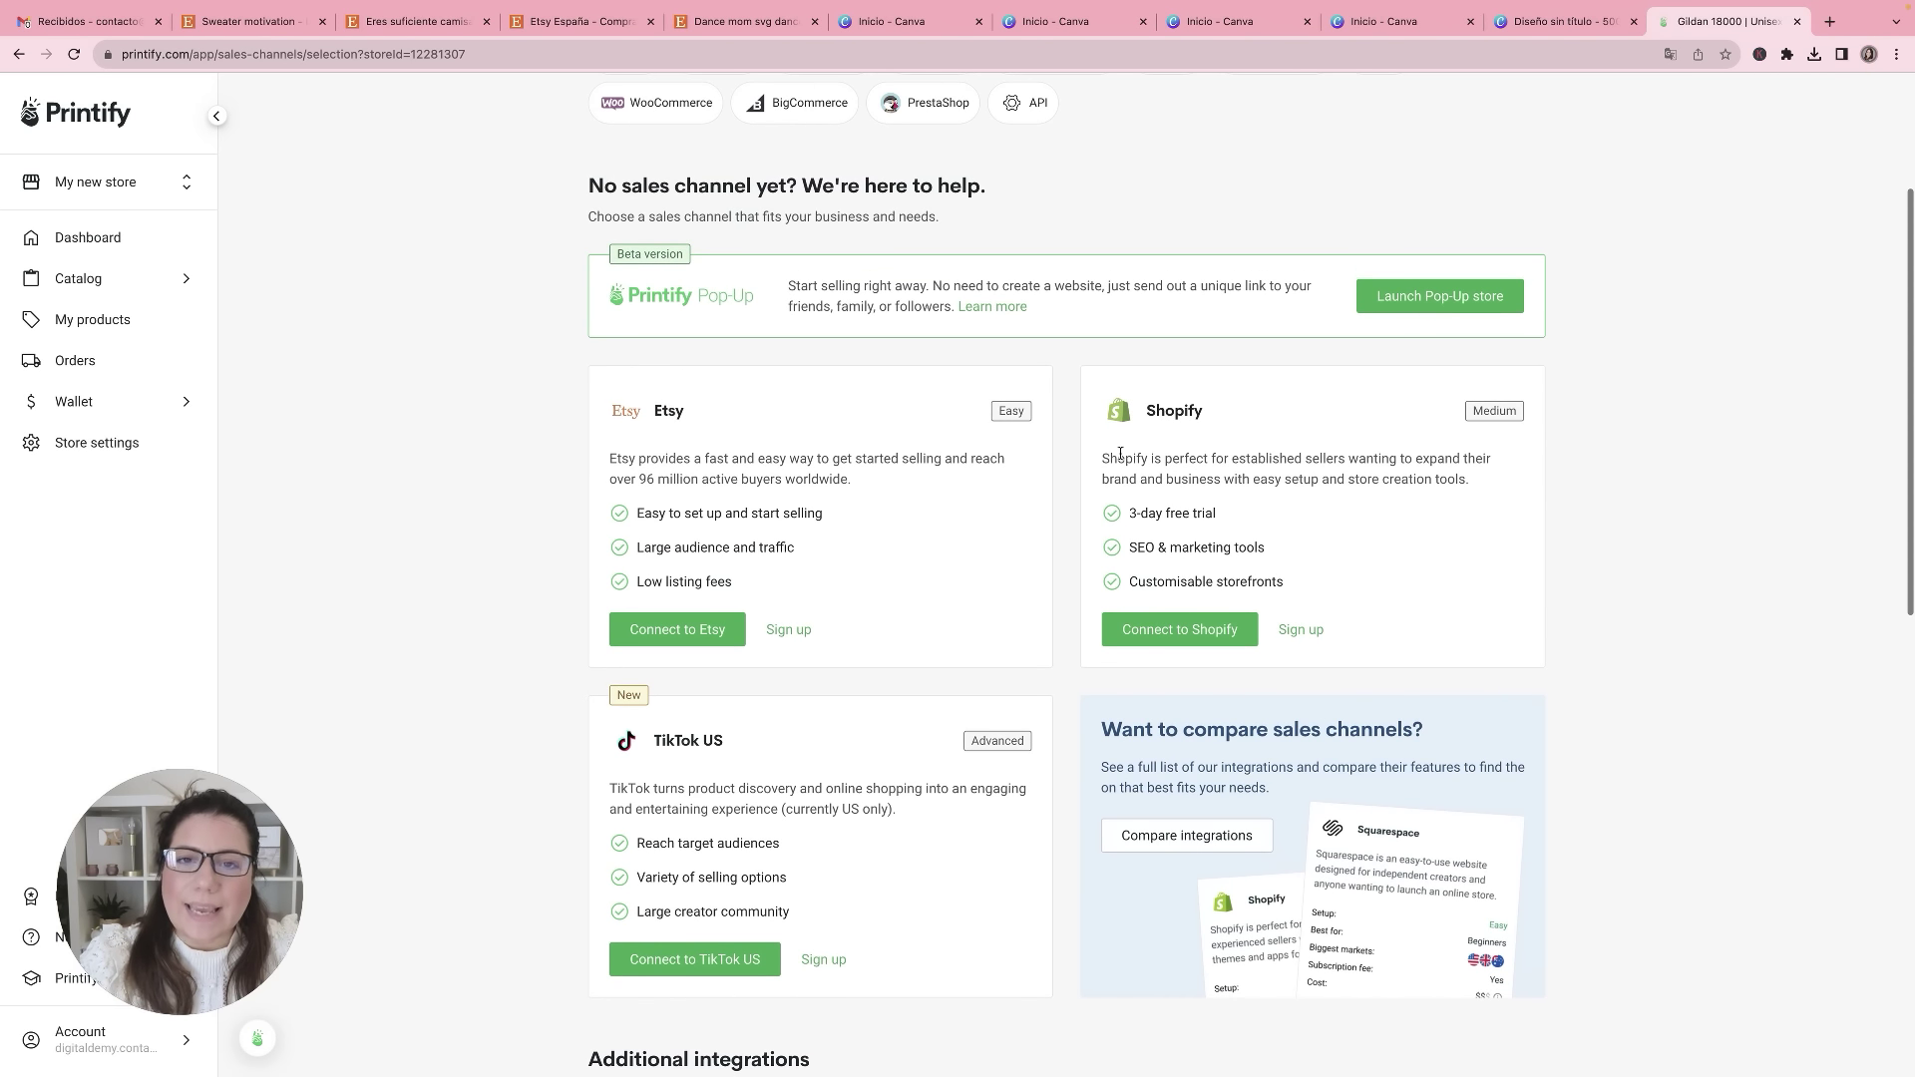
{"action": "scroll", "coordinate": [1070, 451], "scroll_direction": "down", "scroll_amount": 2}
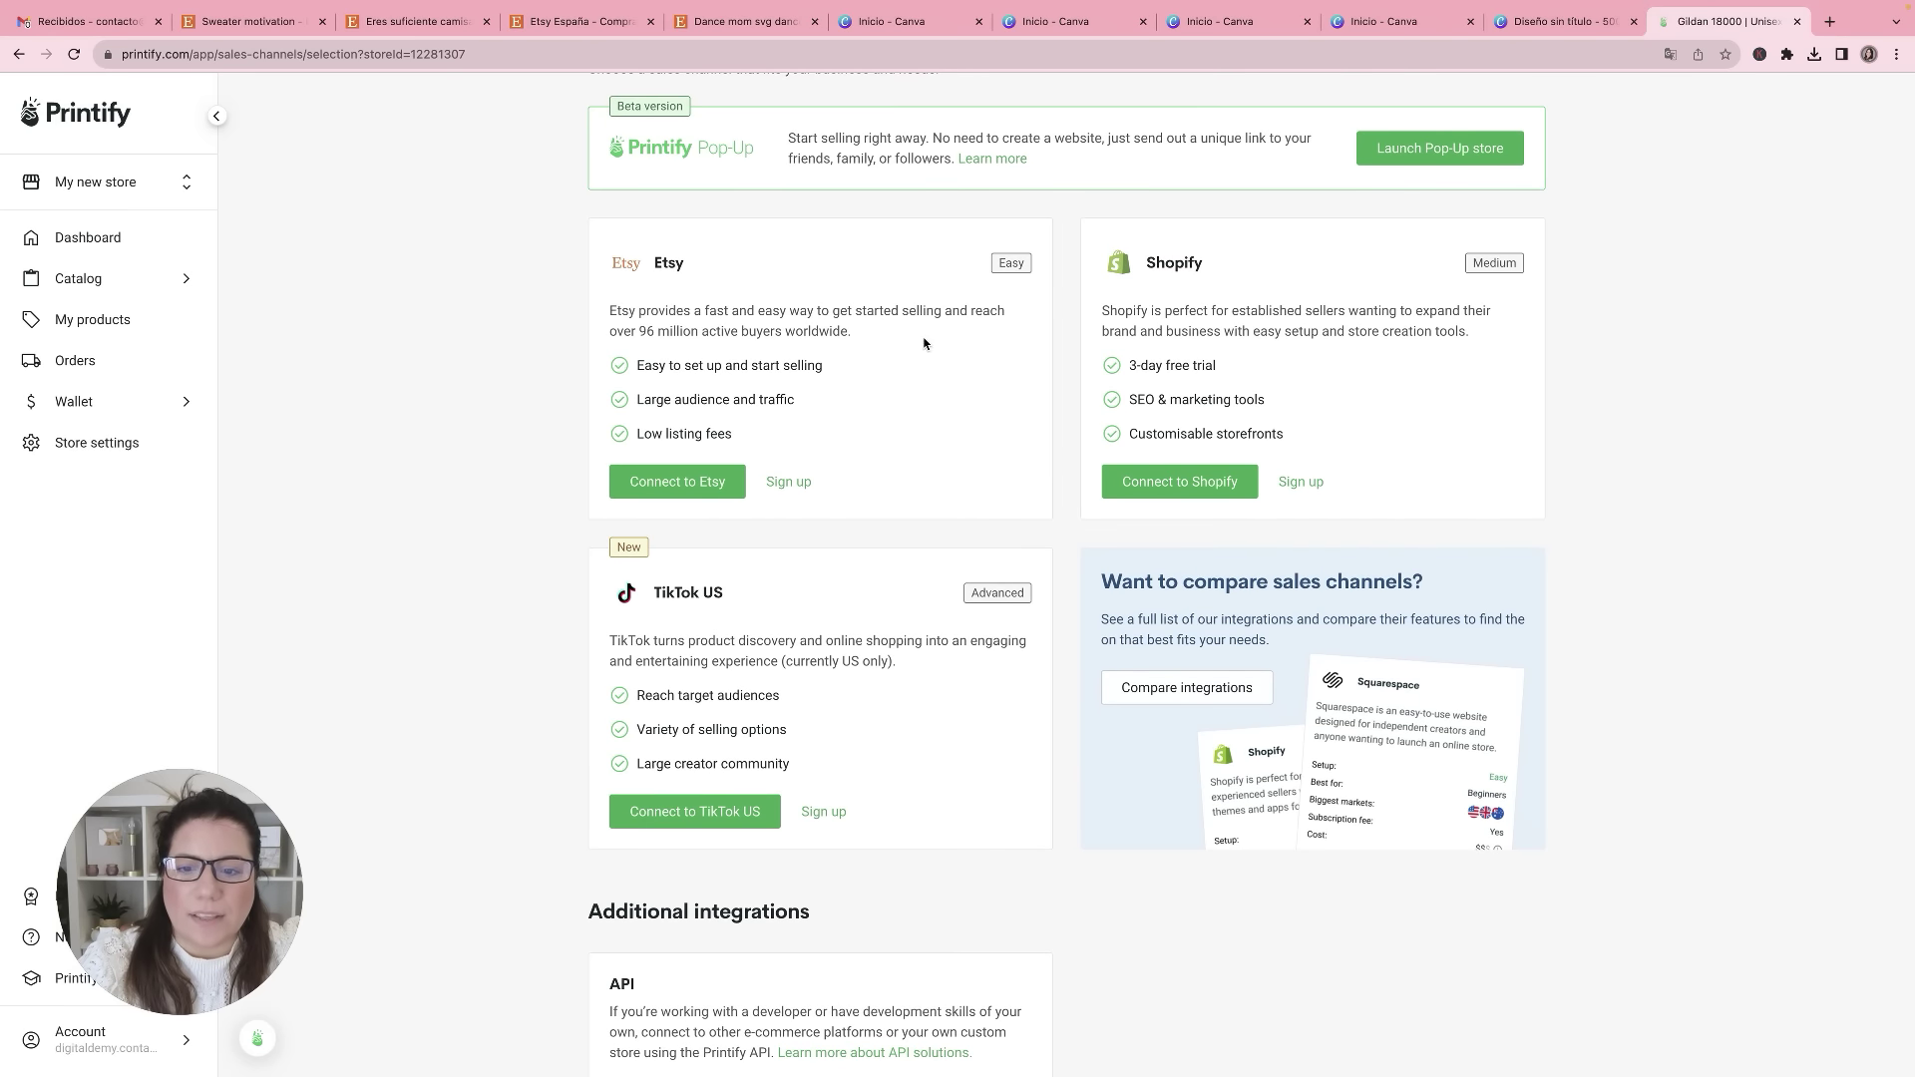
{"action": "scroll", "coordinate": [1069, 382], "scroll_direction": "down", "scroll_amount": 1}
{"action": "scroll", "coordinate": [1069, 382], "scroll_direction": "down", "scroll_amount": 2}
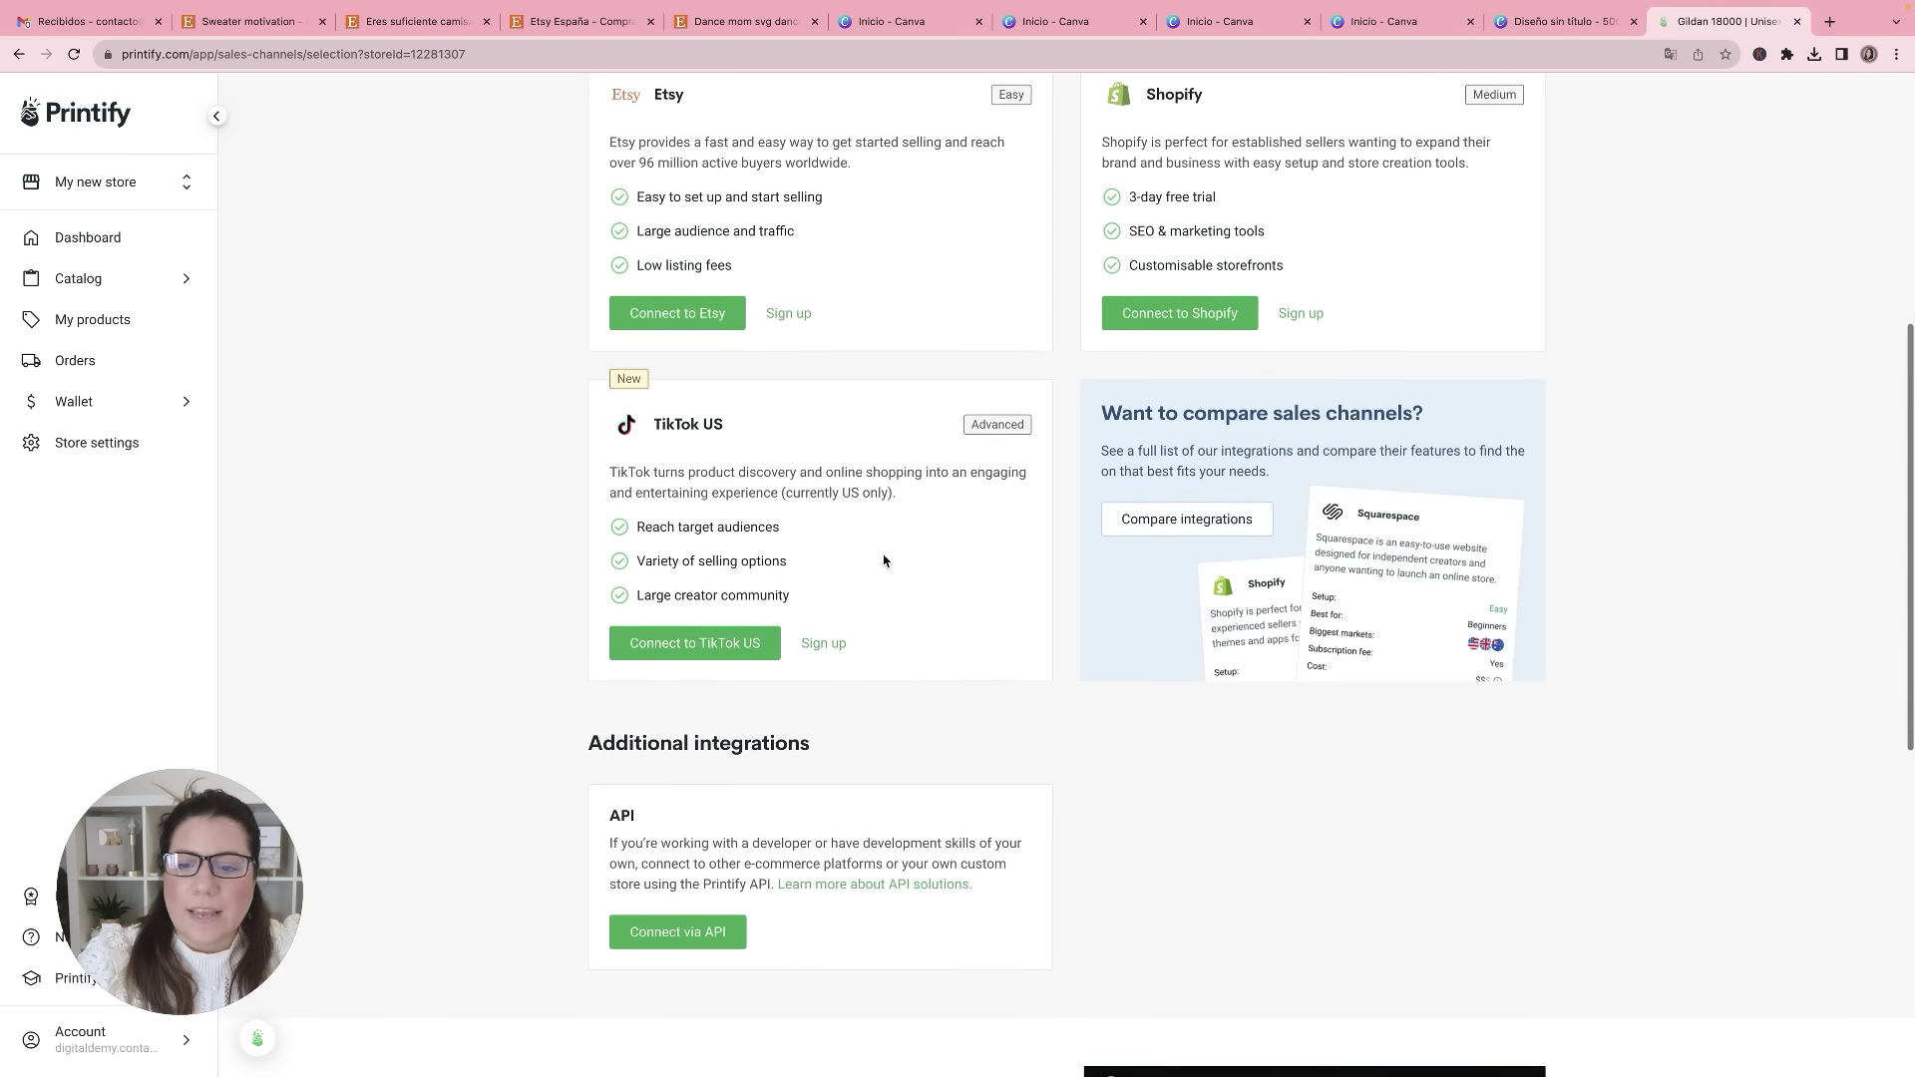
{"action": "scroll", "coordinate": [883, 548], "scroll_direction": "up", "scroll_amount": 2}
{"action": "scroll", "coordinate": [872, 509], "scroll_direction": "up", "scroll_amount": 3}
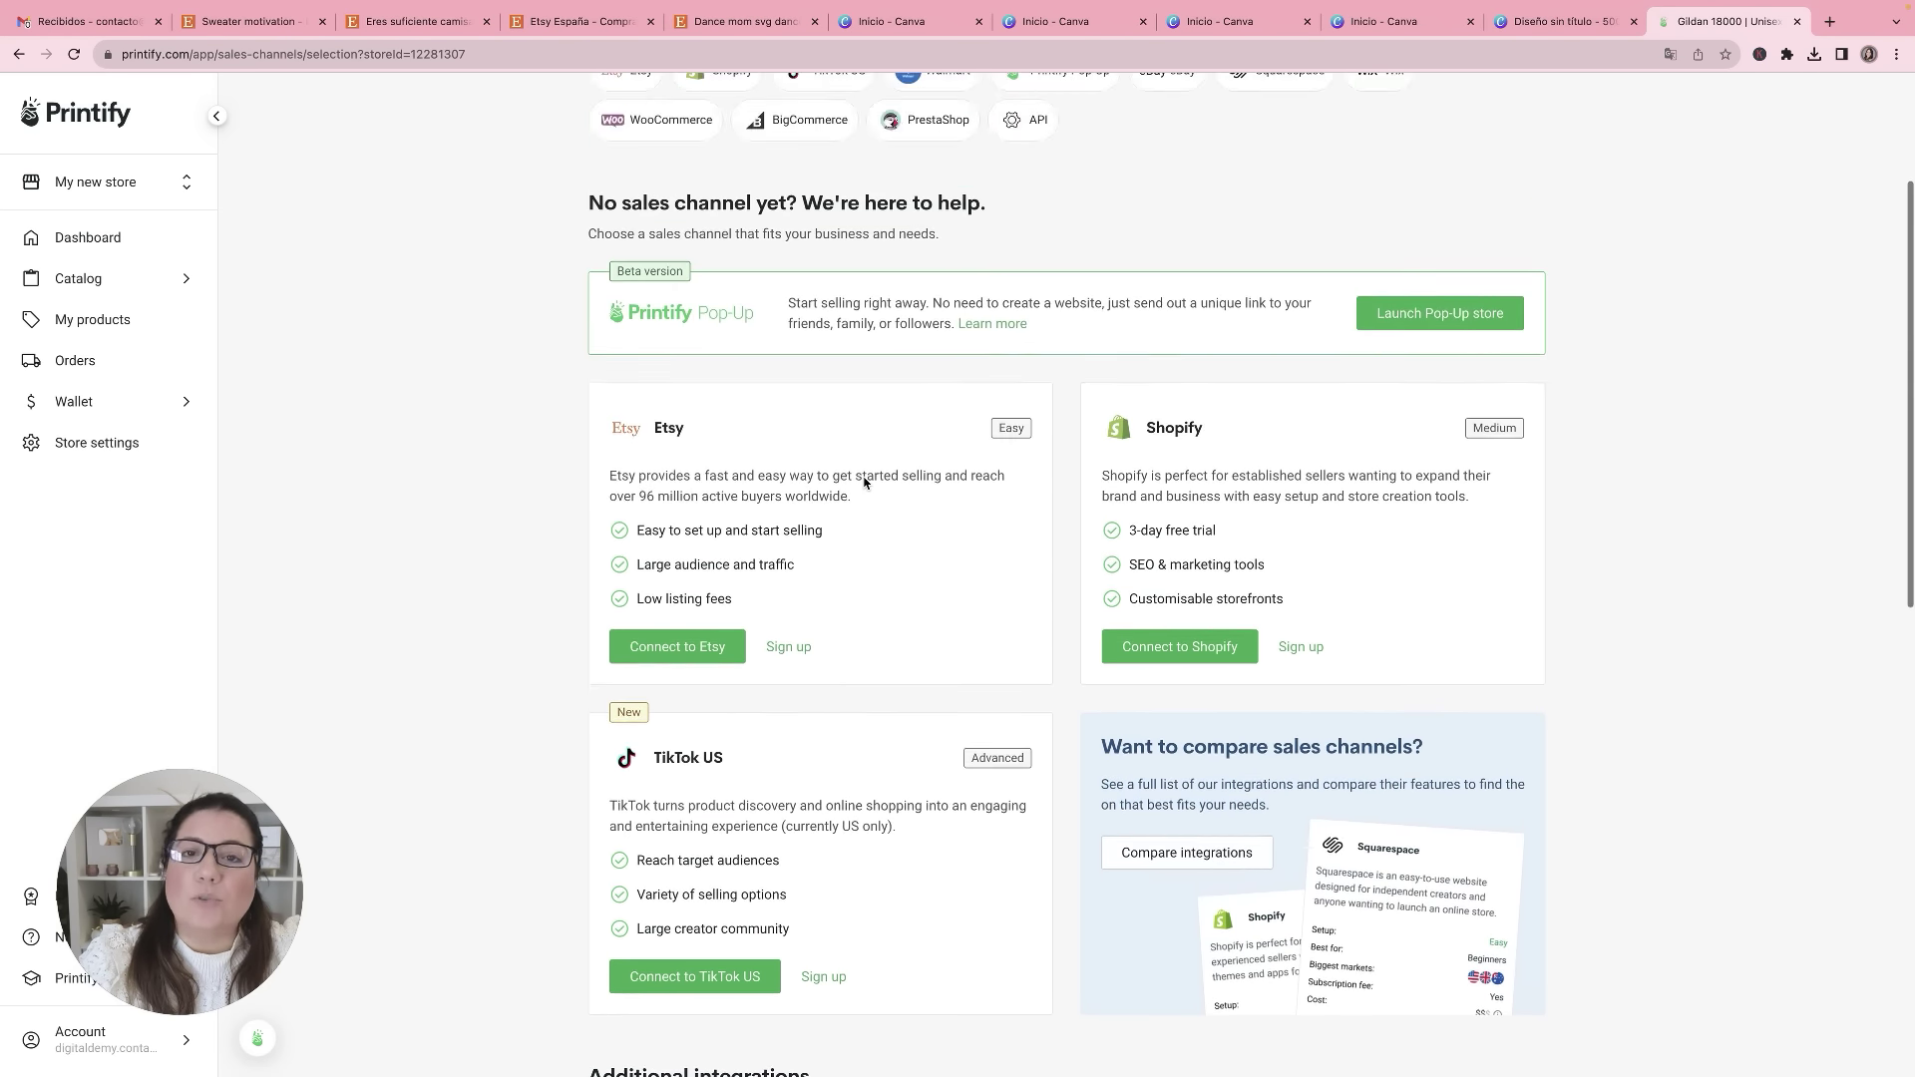
{"action": "scroll", "coordinate": [864, 483], "scroll_direction": "up", "scroll_amount": 1}
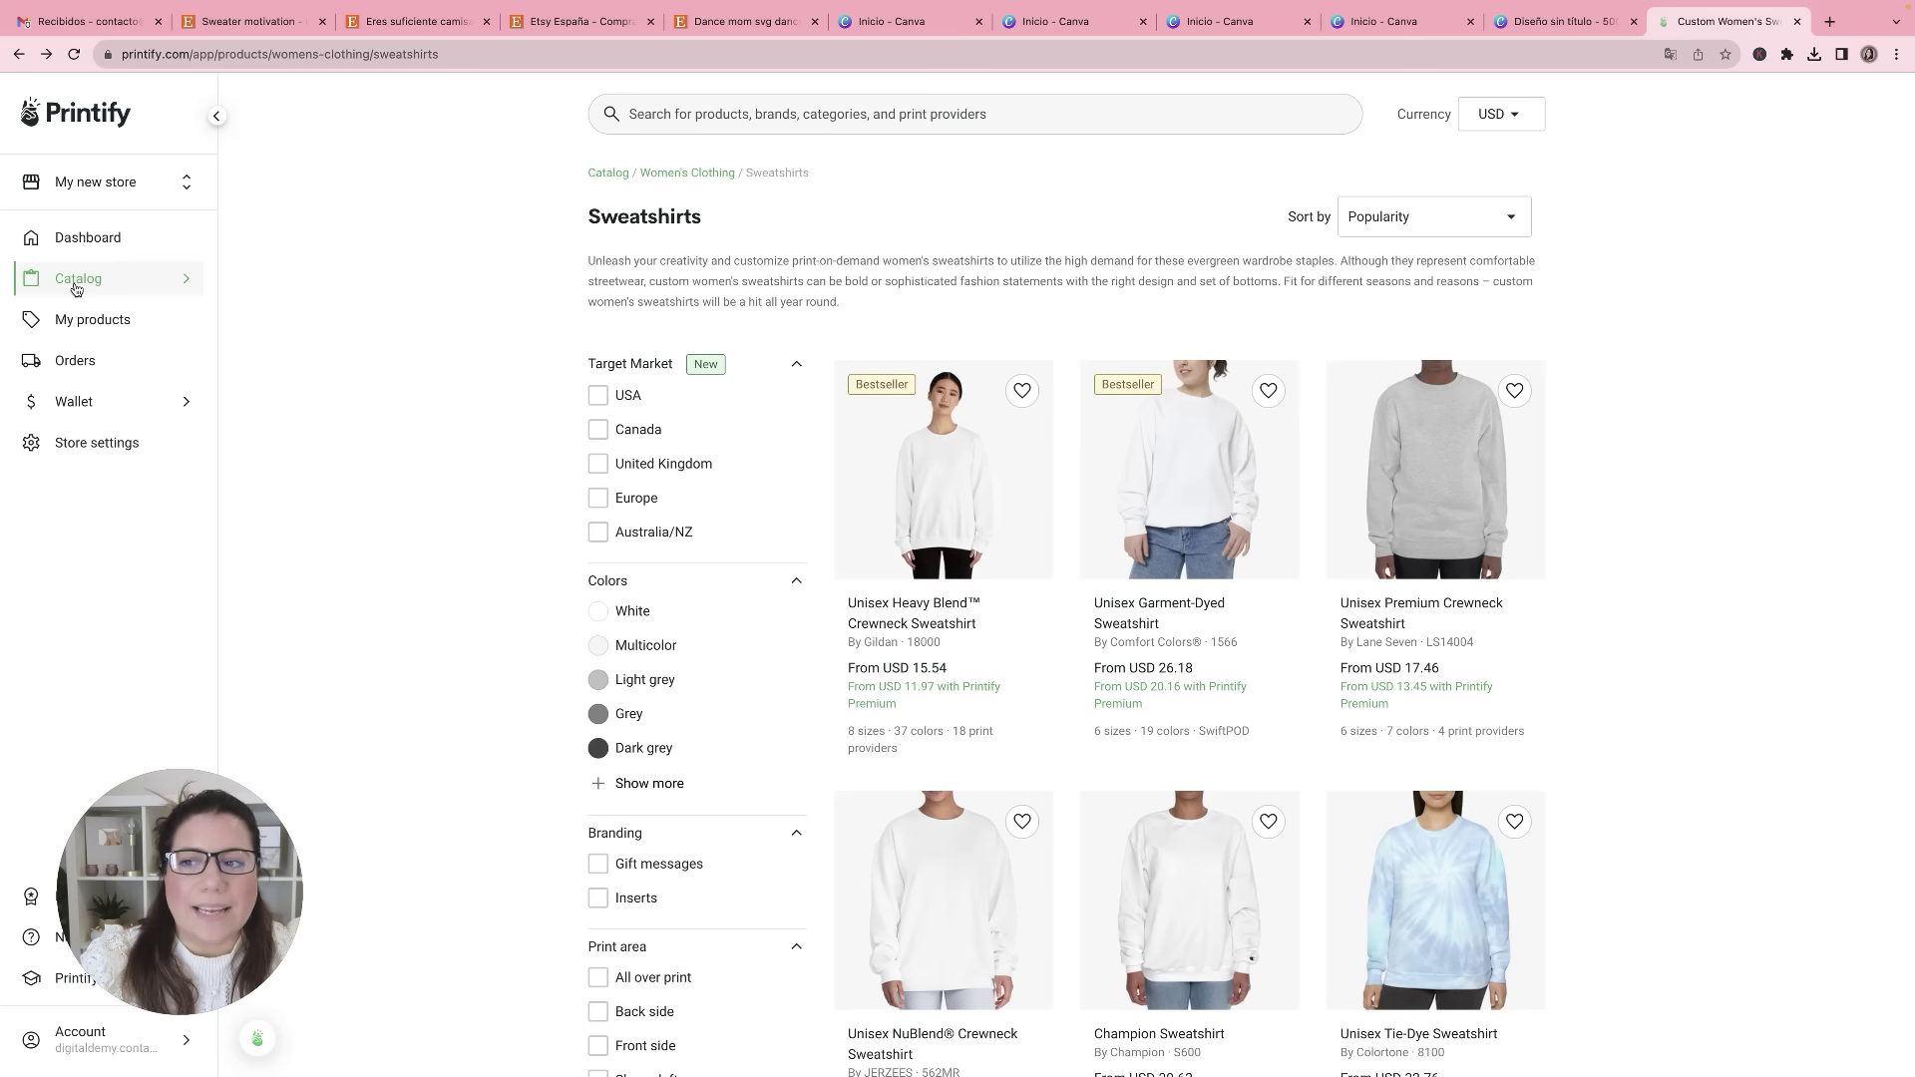
Step: Start designing the Gildan Unisex Heavy Blend Crewneck Sweatshirt from the women's sweatshirts catalog with Textildruck Europa as print provider
{"action": "mouse_move", "coordinate": [72, 282]}
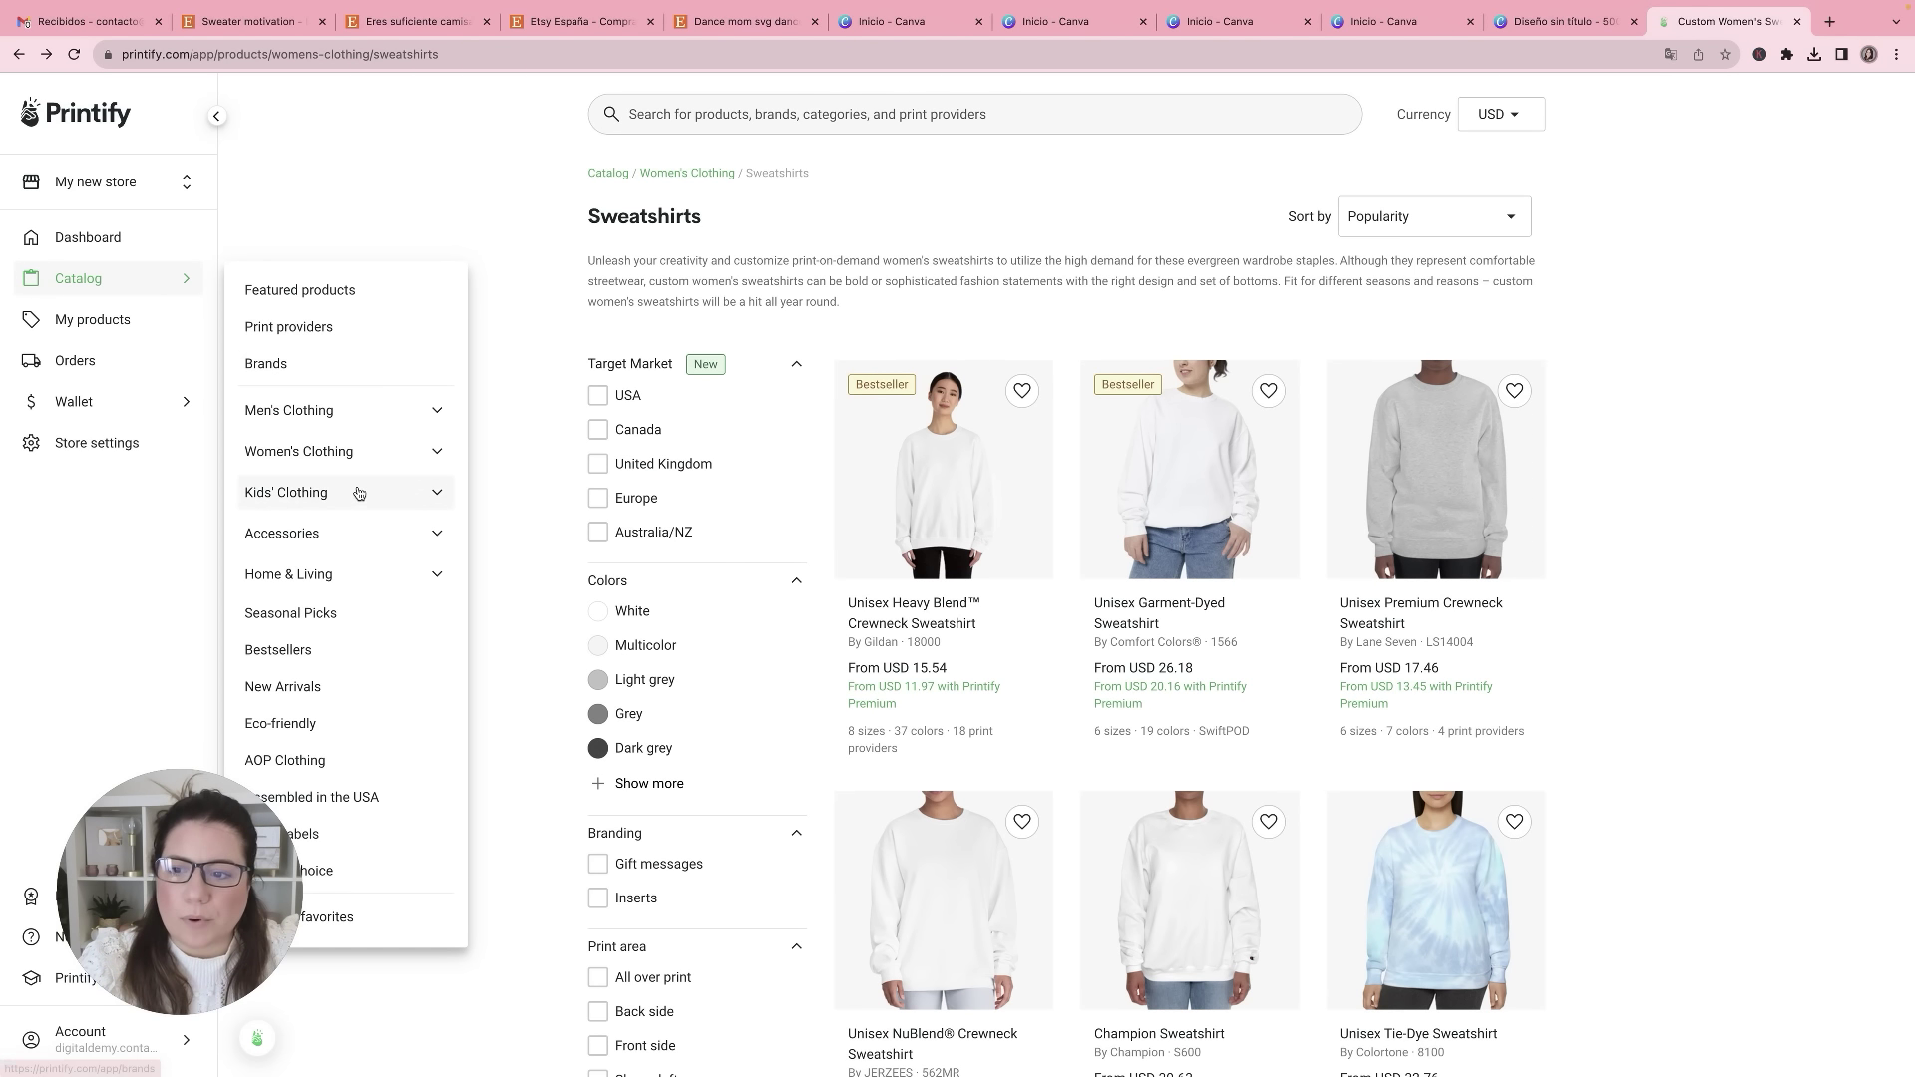
{"action": "left_click", "coordinate": [389, 451]}
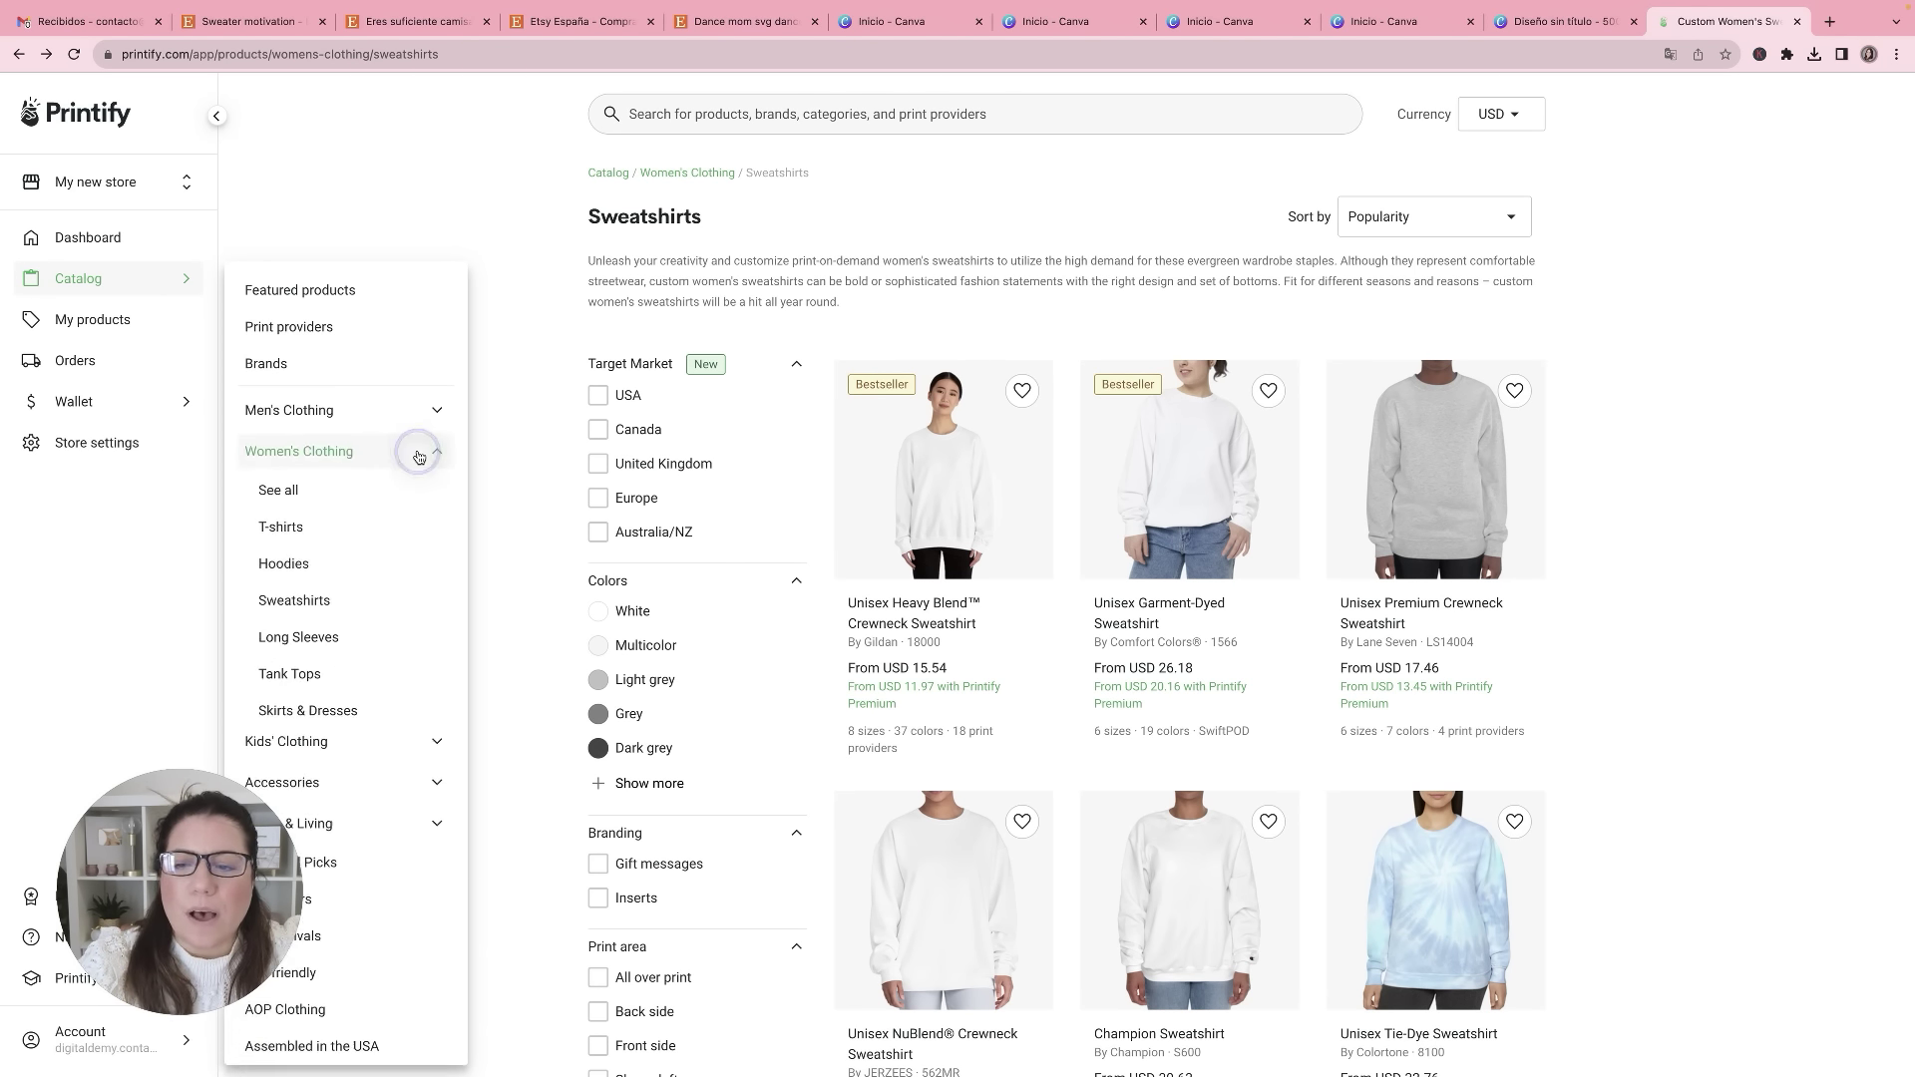
{"action": "left_click", "coordinate": [346, 605]}
{"action": "left_click", "coordinate": [890, 521]}
{"action": "scroll", "coordinate": [798, 626], "scroll_direction": "down", "scroll_amount": 20}
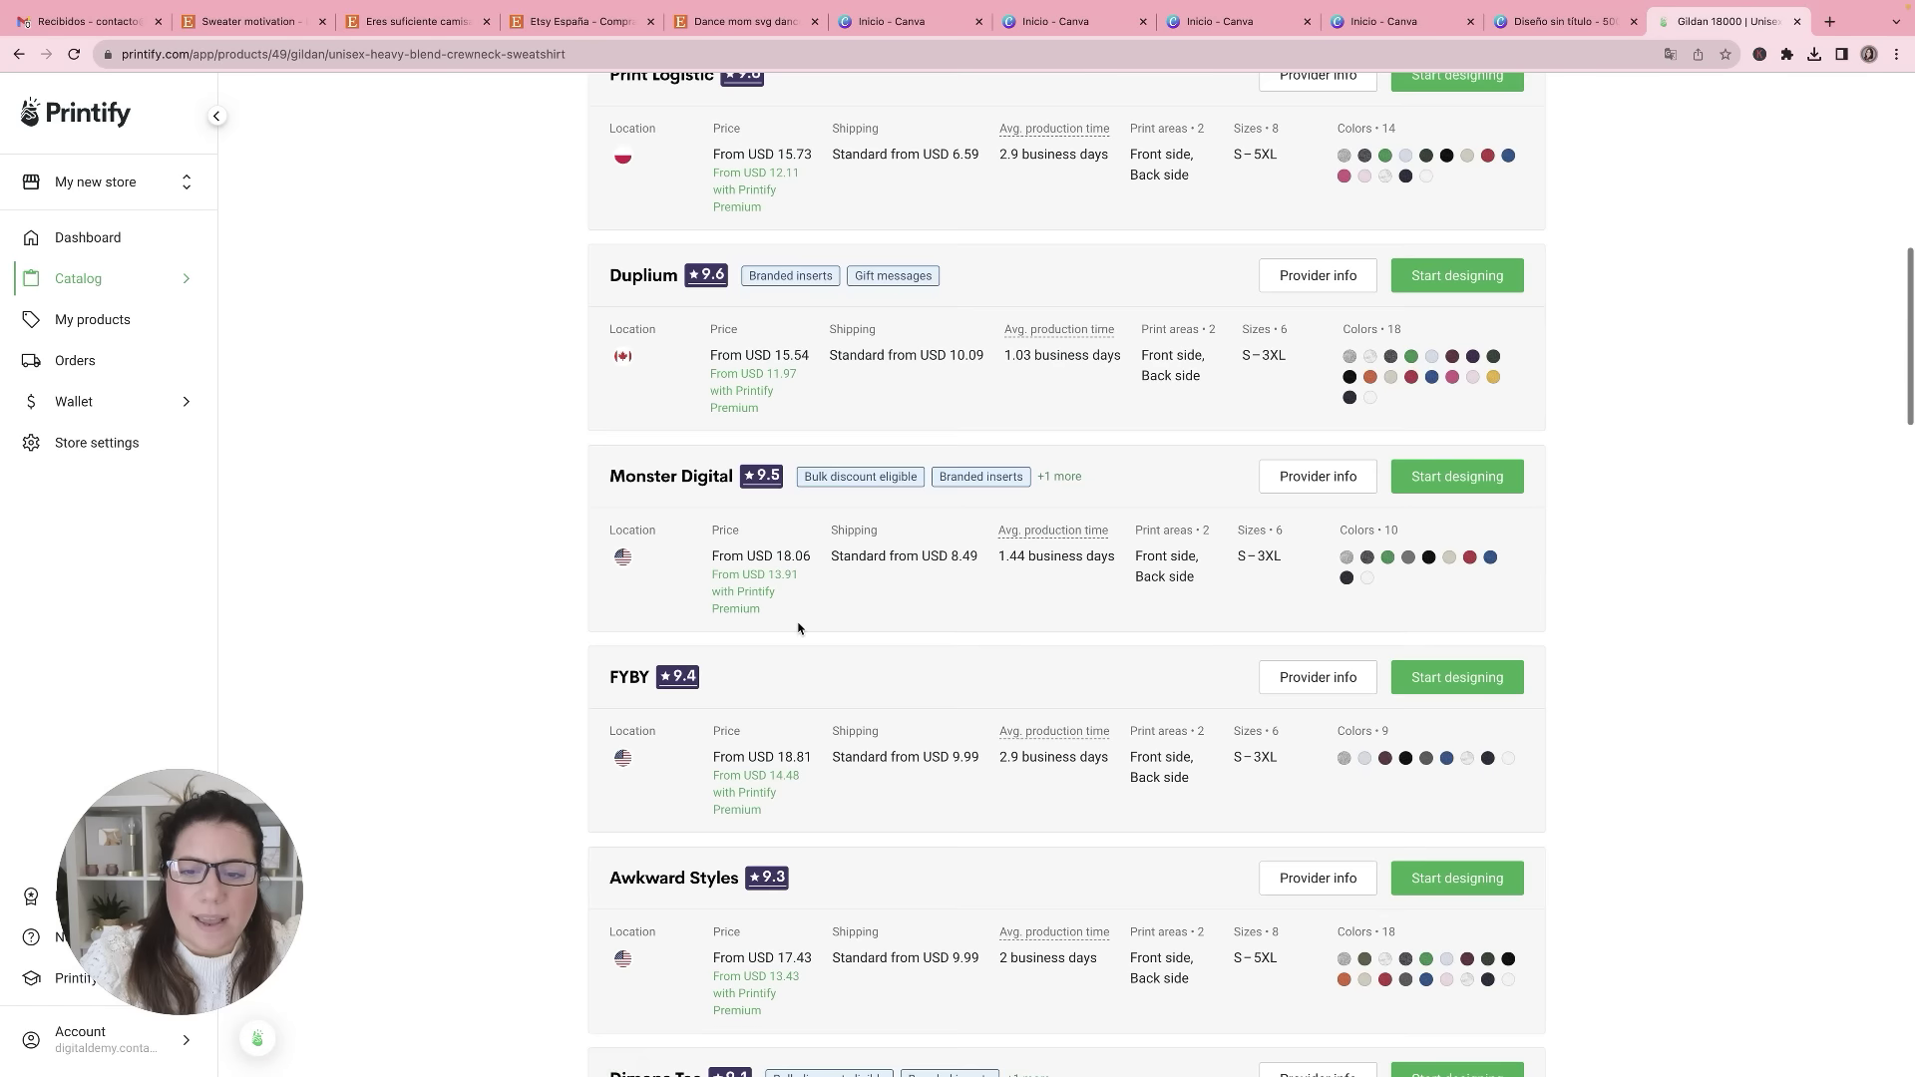
{"action": "scroll", "coordinate": [798, 626], "scroll_direction": "down", "scroll_amount": 6}
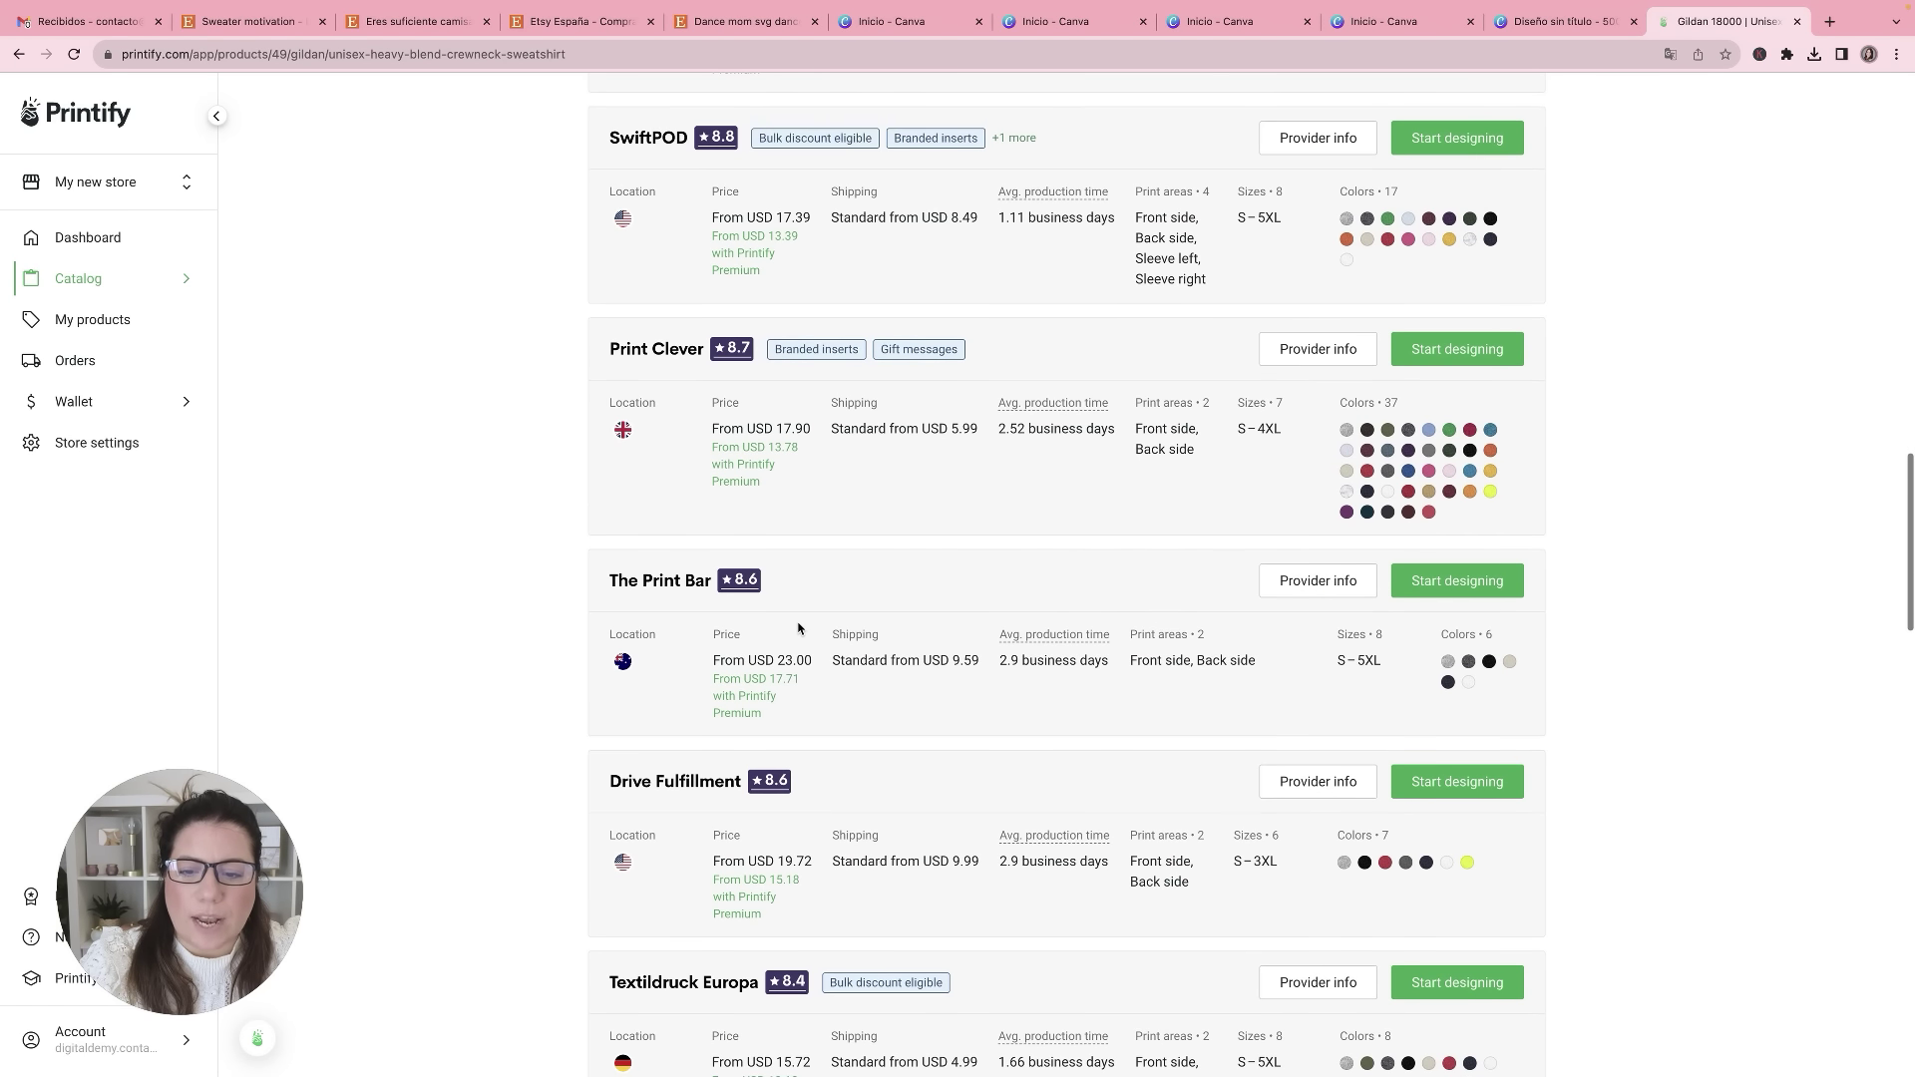
{"action": "left_click", "coordinate": [1436, 573]}
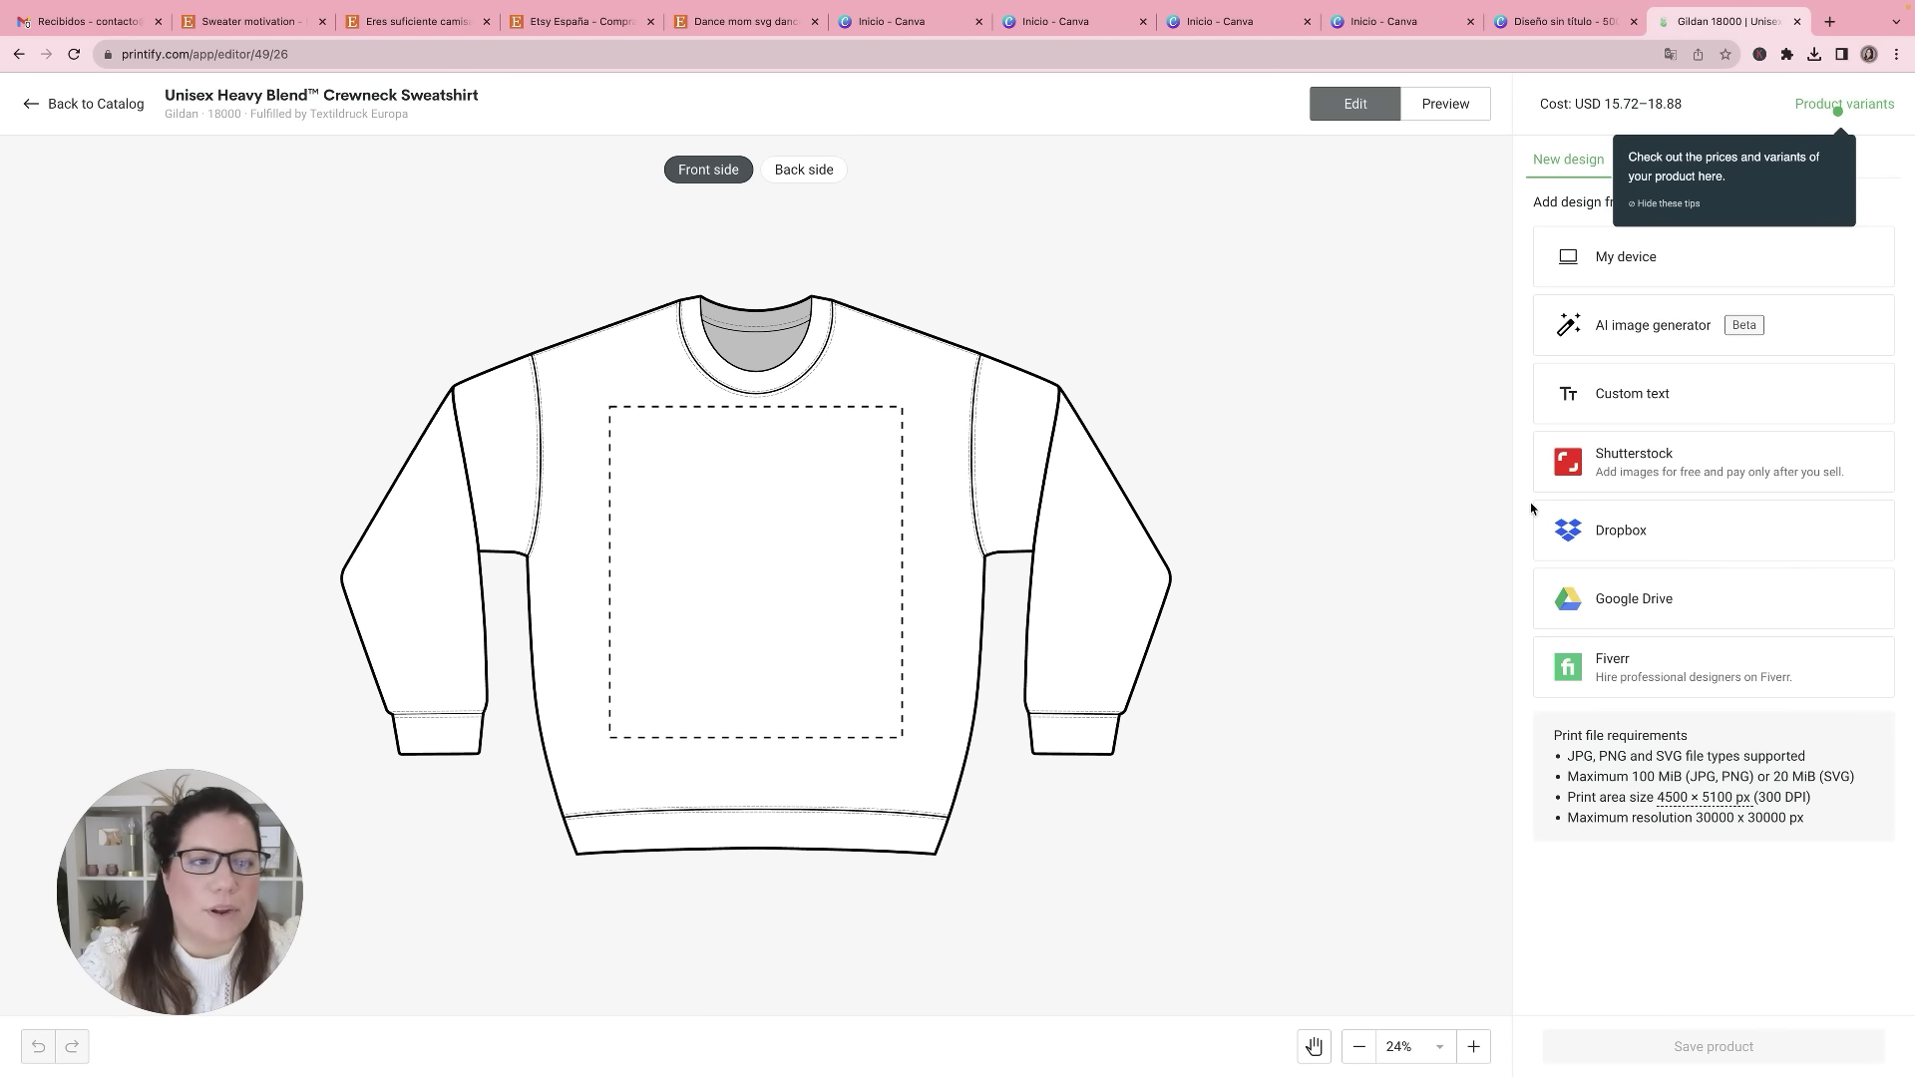
Step: Add the SVG_sheinspiresmotivatesempowers file from the device to the sweatshirt's front and lower it to a top position of about 12.91%
{"action": "left_click", "coordinate": [1601, 279]}
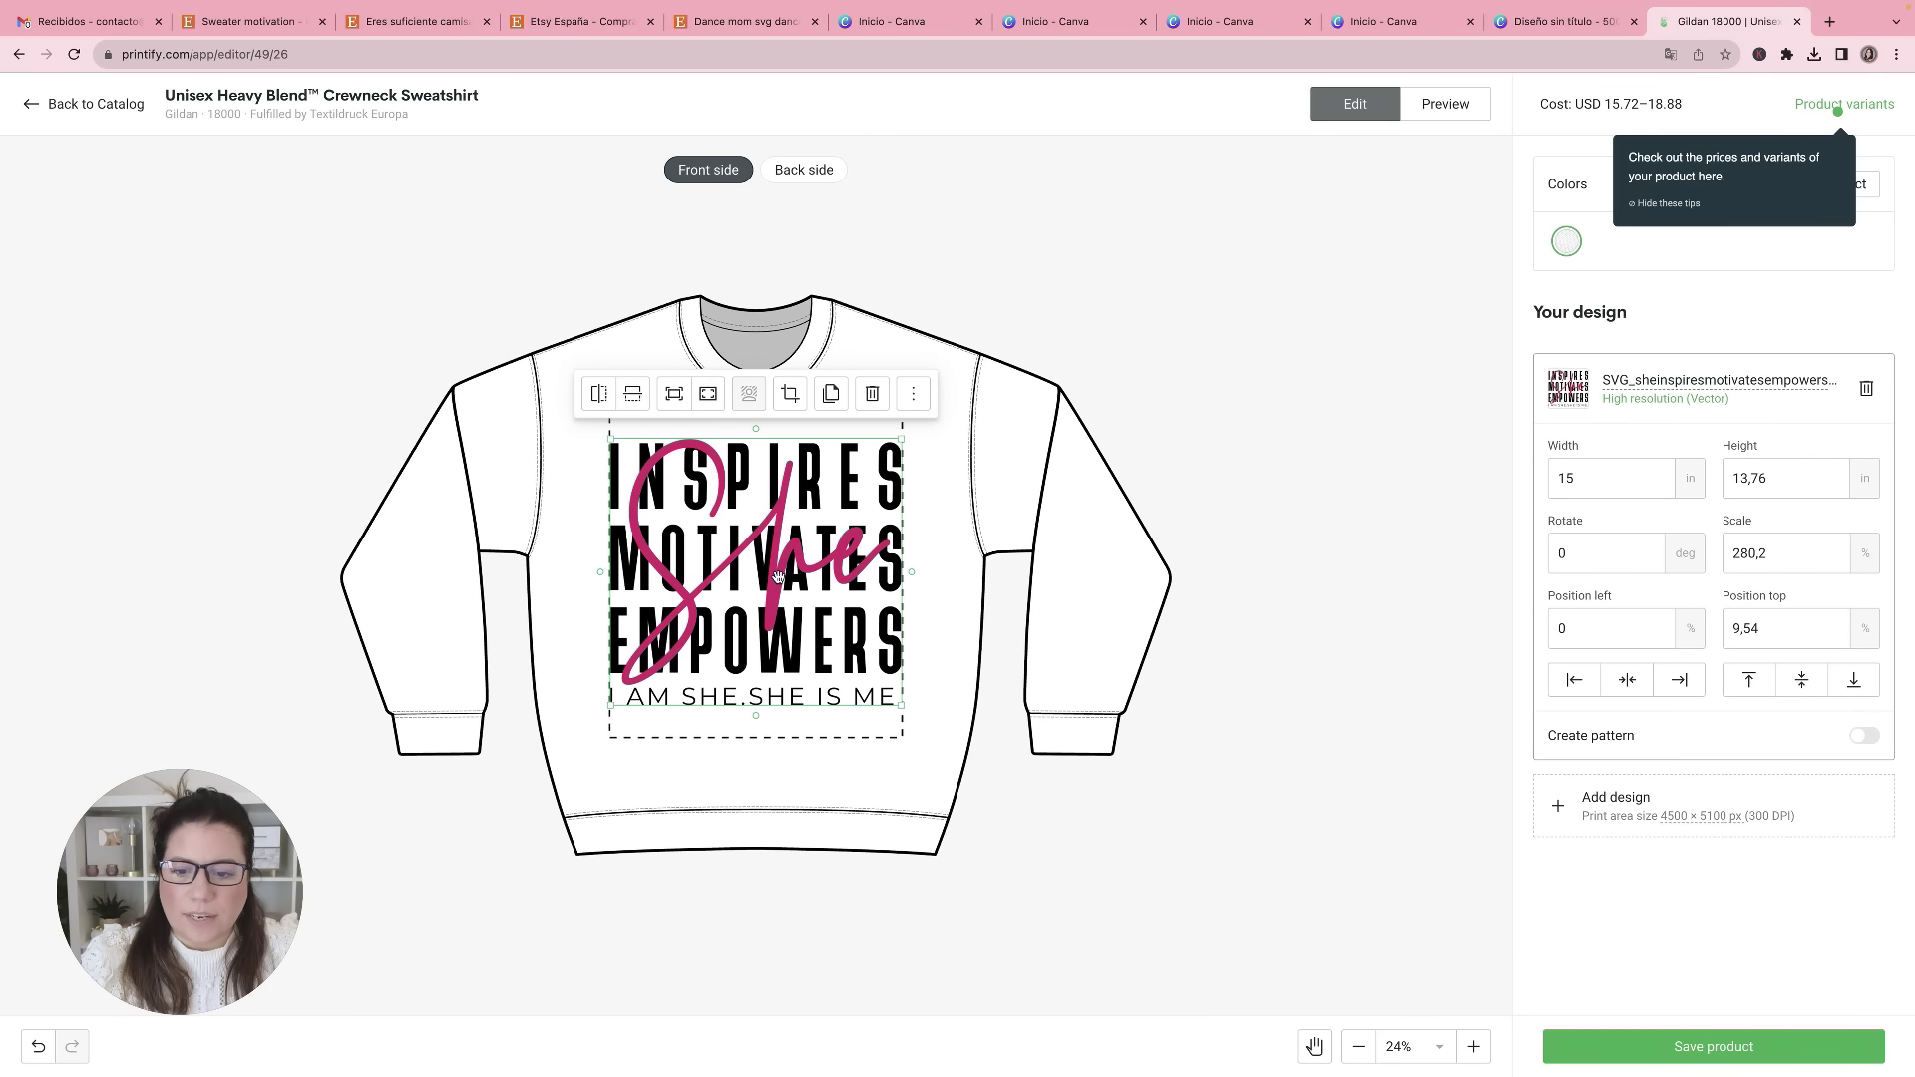
{"action": "left_click_drag", "start_coordinate": [778, 576], "coordinate": [779, 594]}
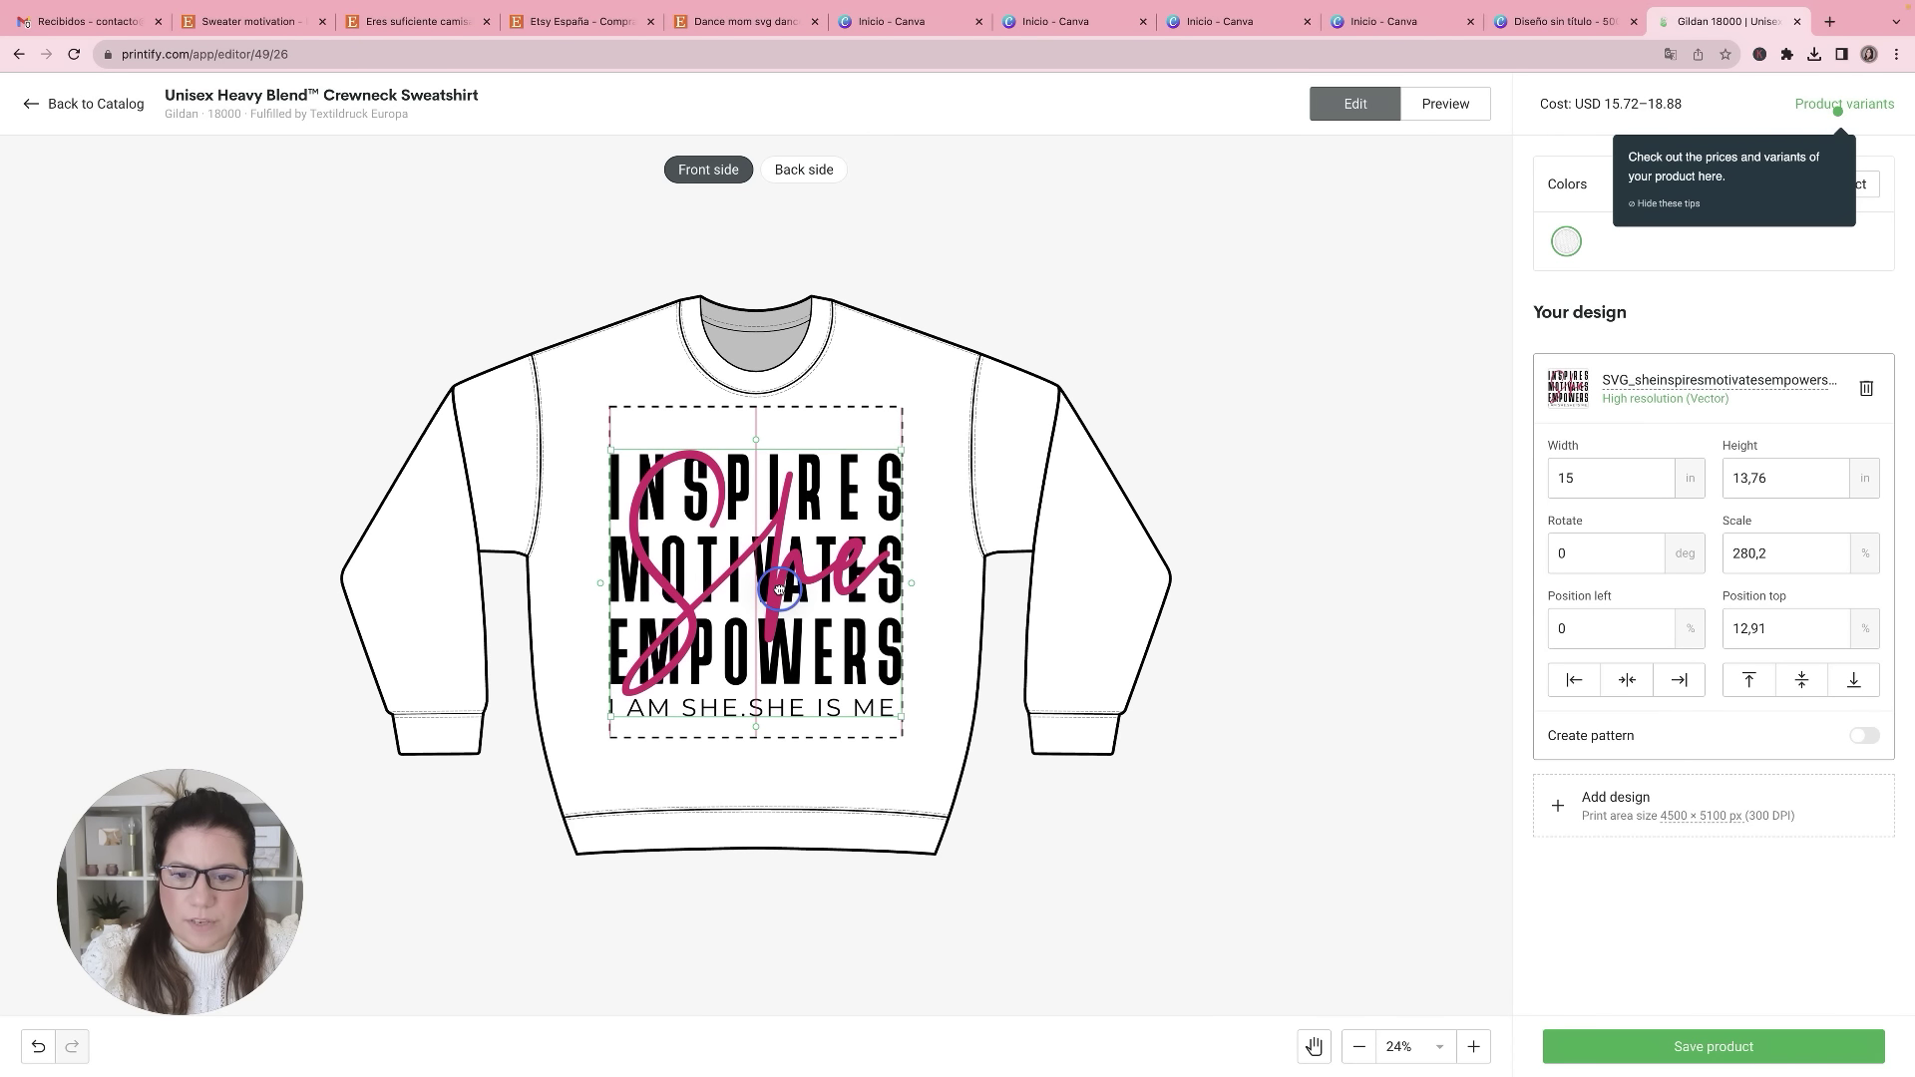
{"action": "left_click", "coordinate": [1339, 514]}
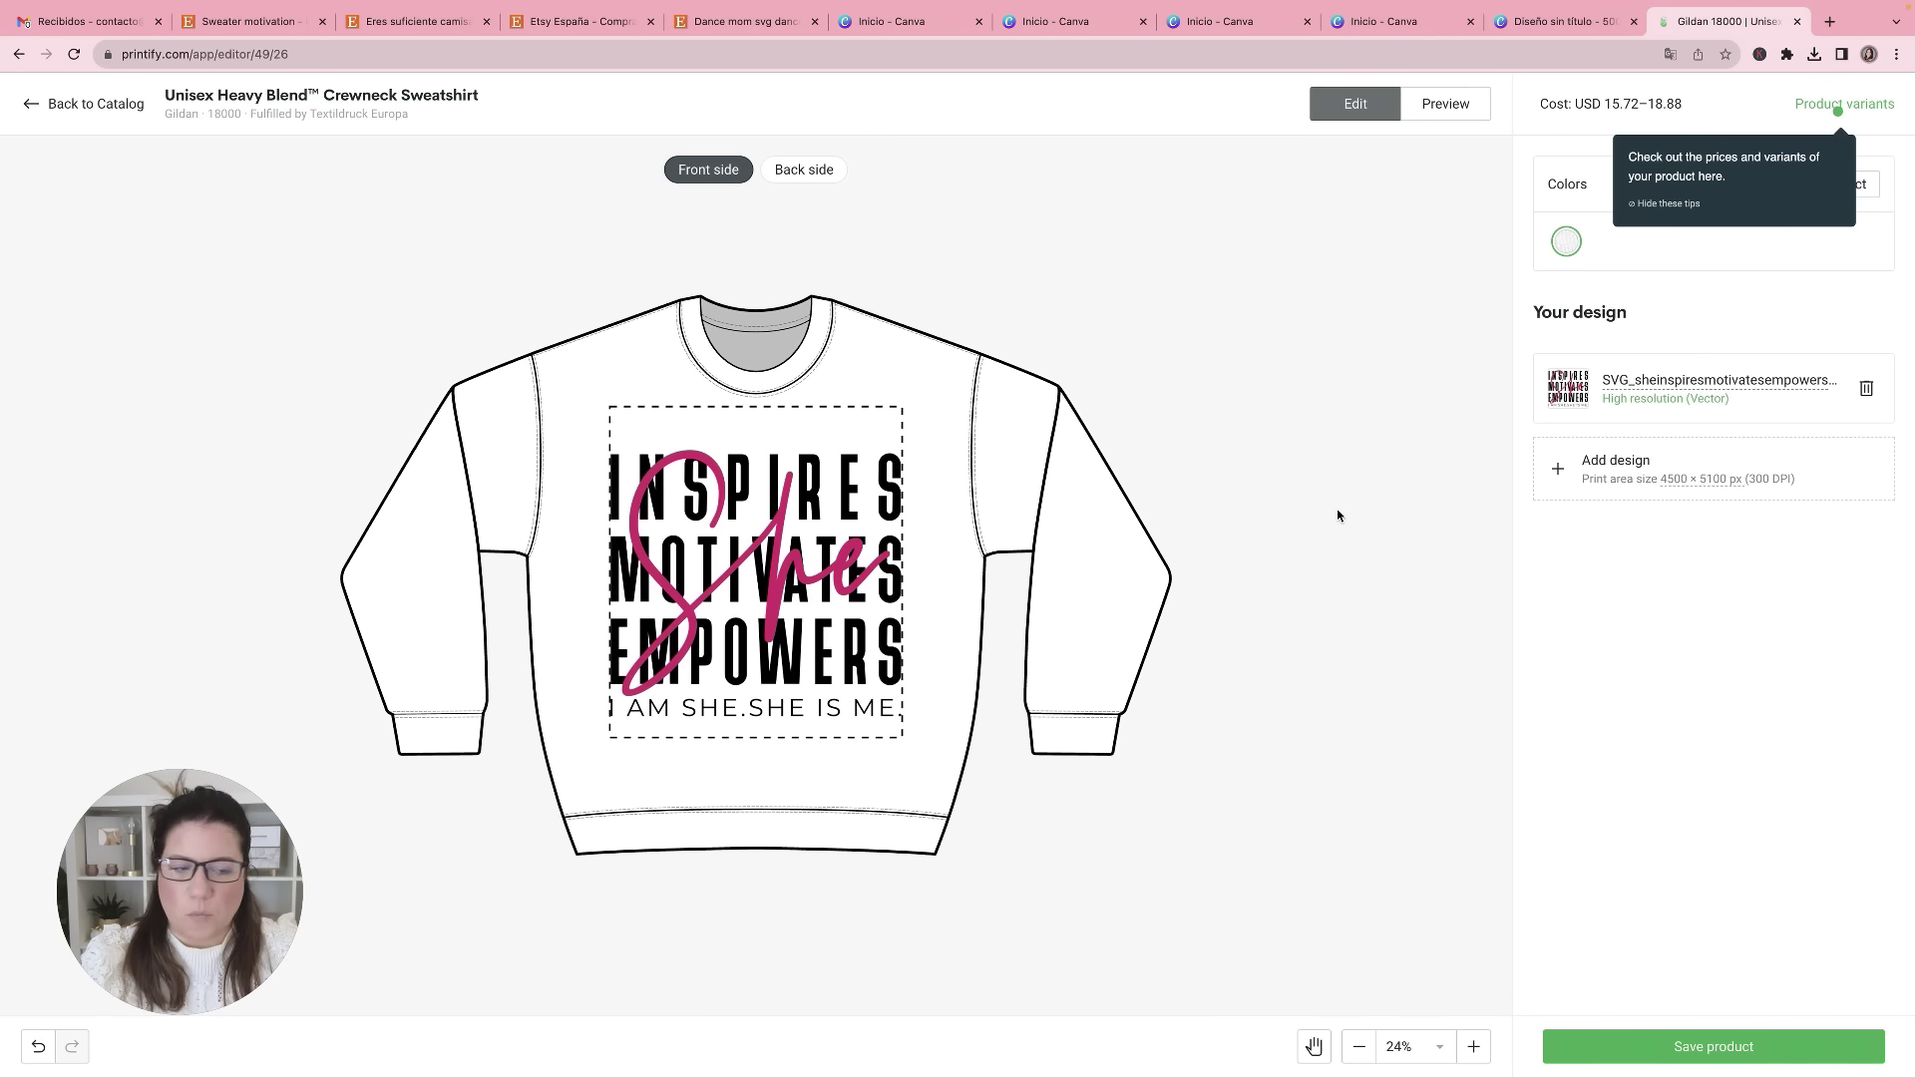
Step: Scale the design to about 14.31 × 13.13 in, place it about 2.29% from the left and 11.39% from the top, and save the product
{"action": "left_click_drag", "start_coordinate": [800, 575], "coordinate": [793, 563]}
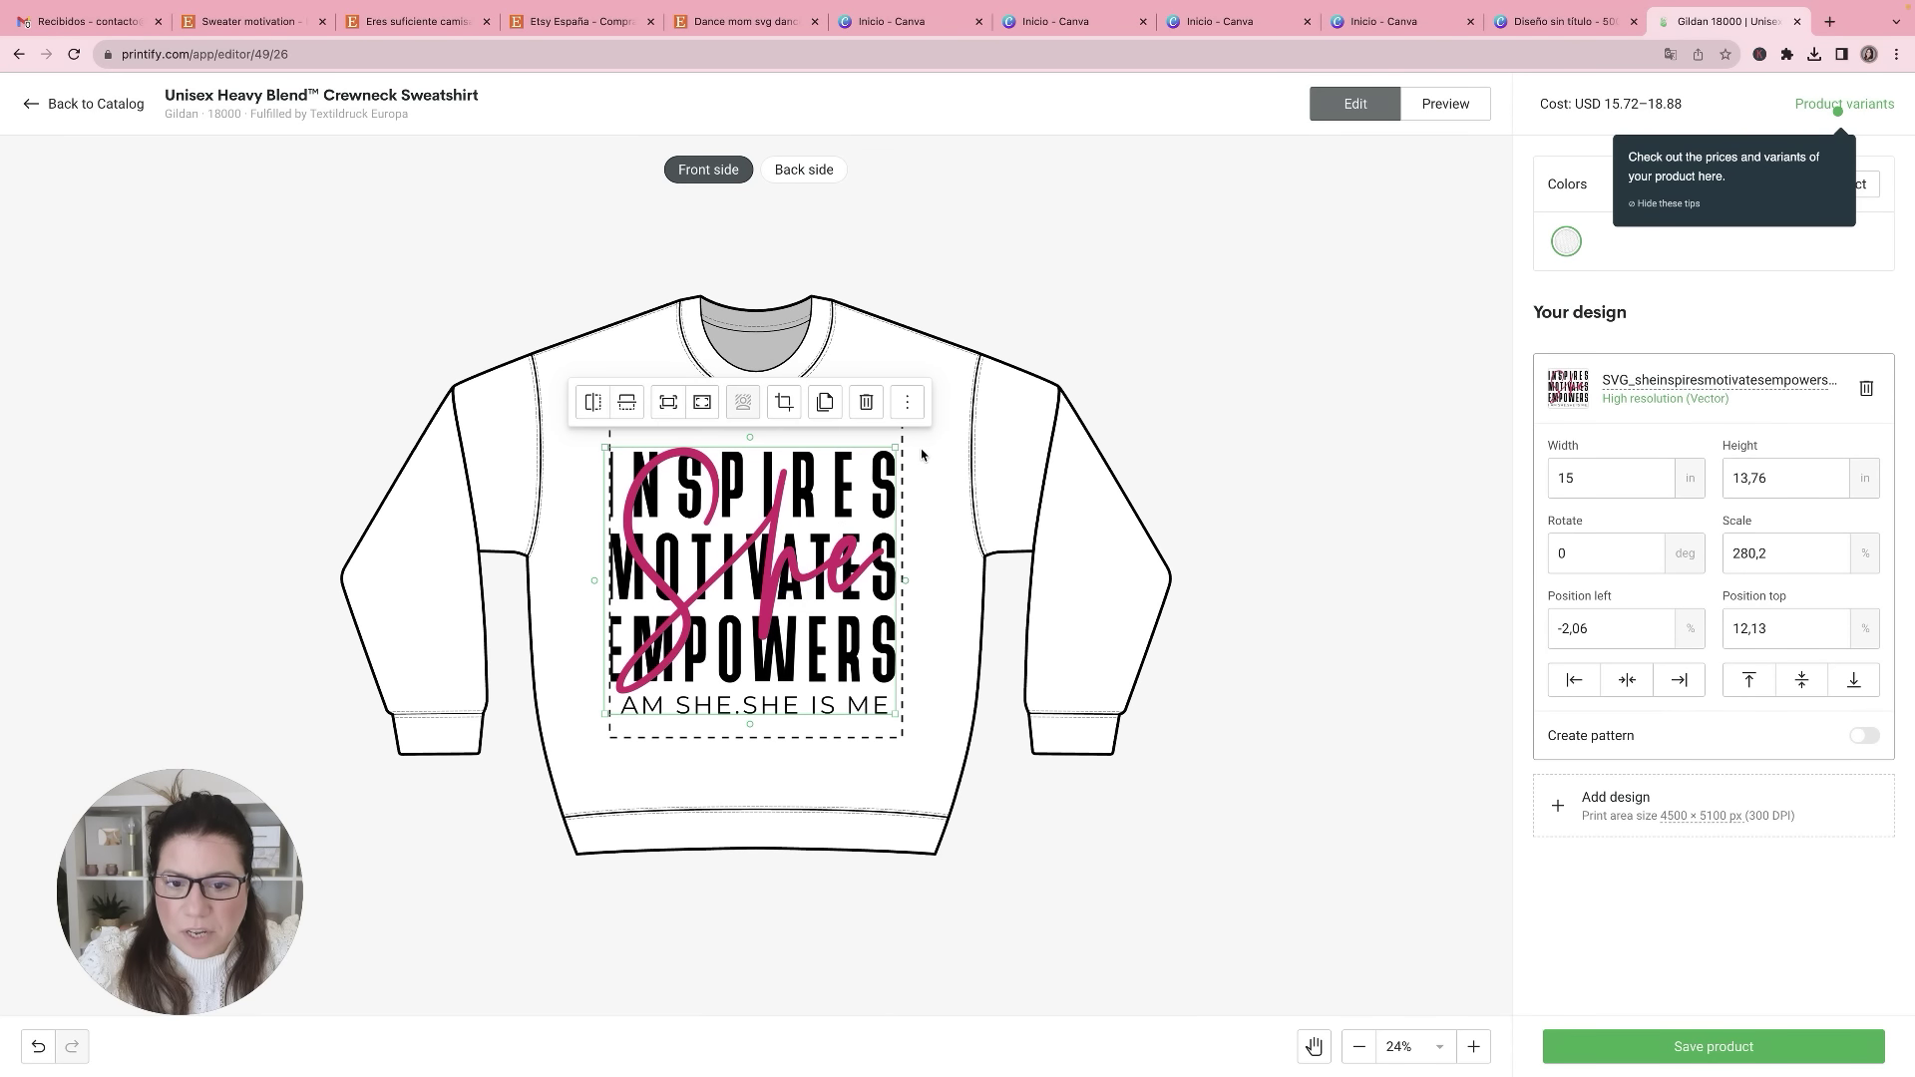
{"action": "left_click_drag", "start_coordinate": [895, 447], "coordinate": [882, 460]}
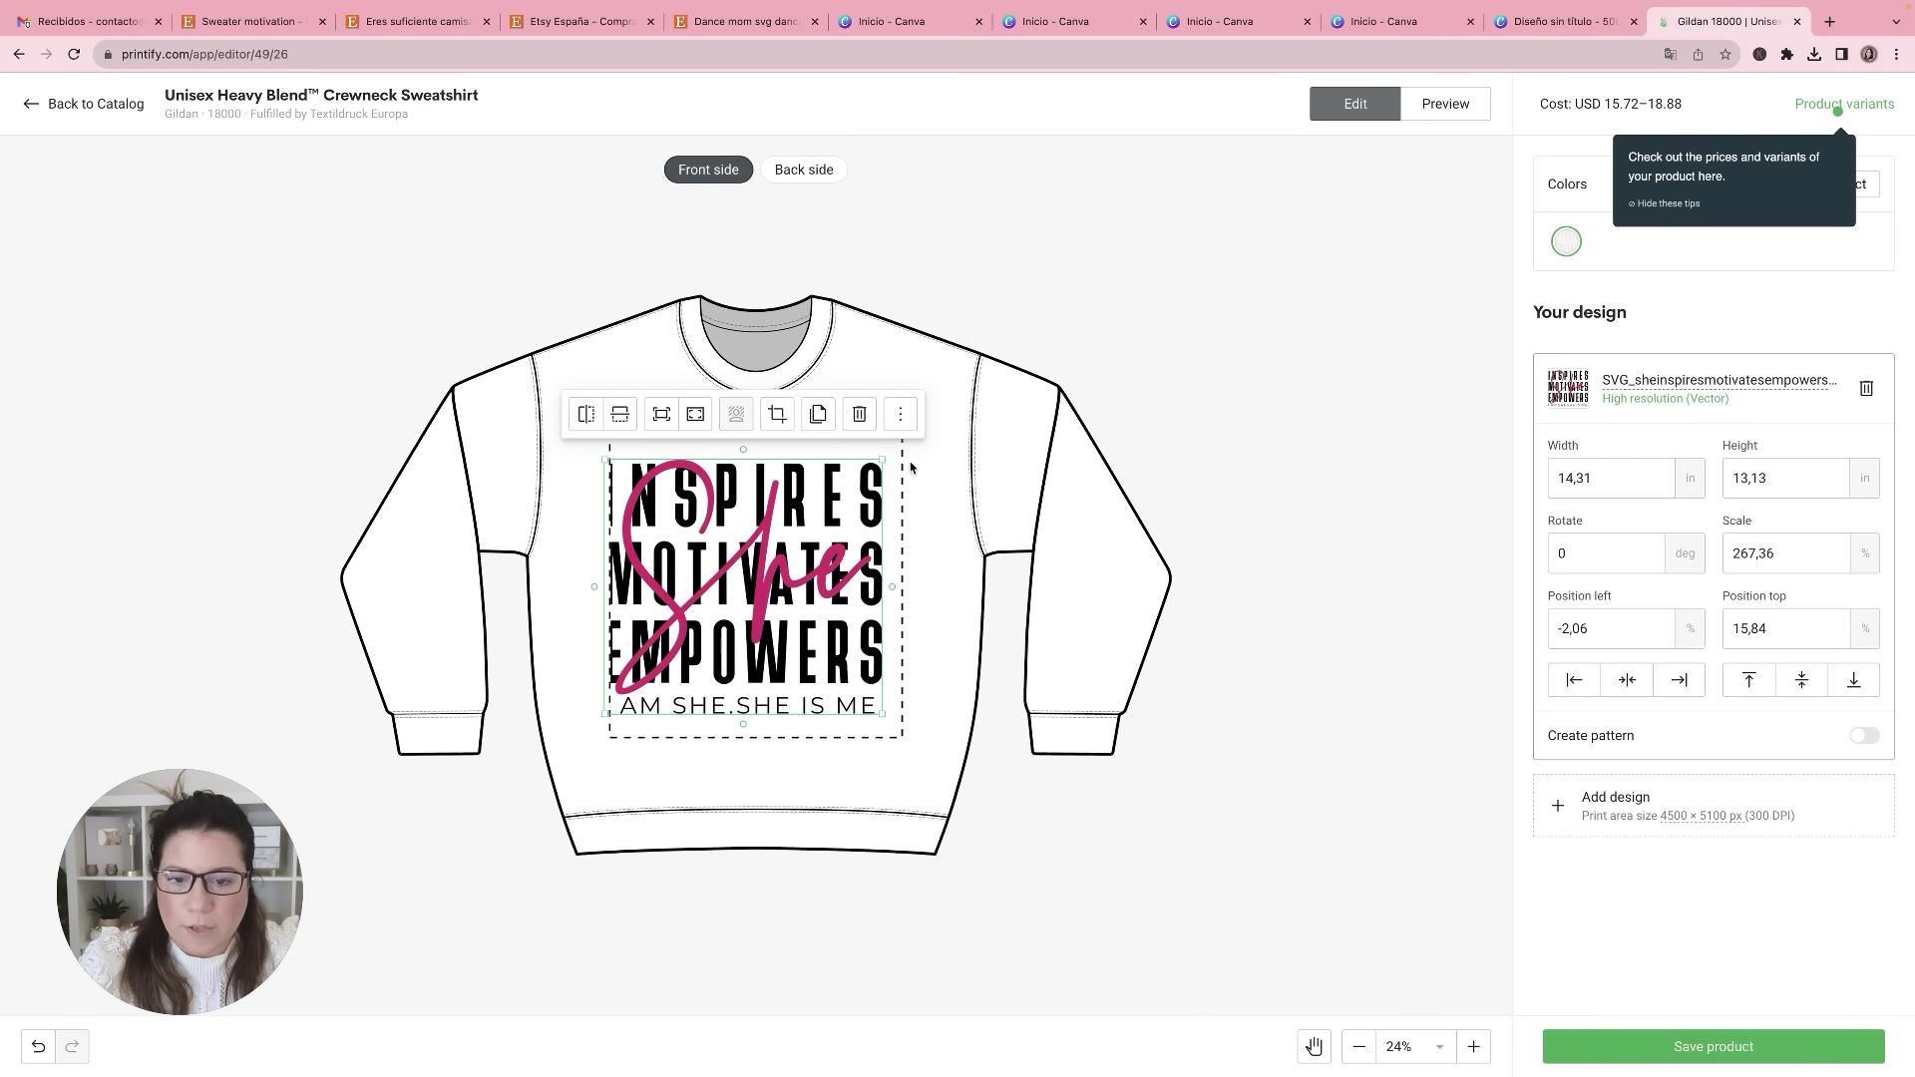
{"action": "left_click_drag", "start_coordinate": [816, 552], "coordinate": [830, 538]}
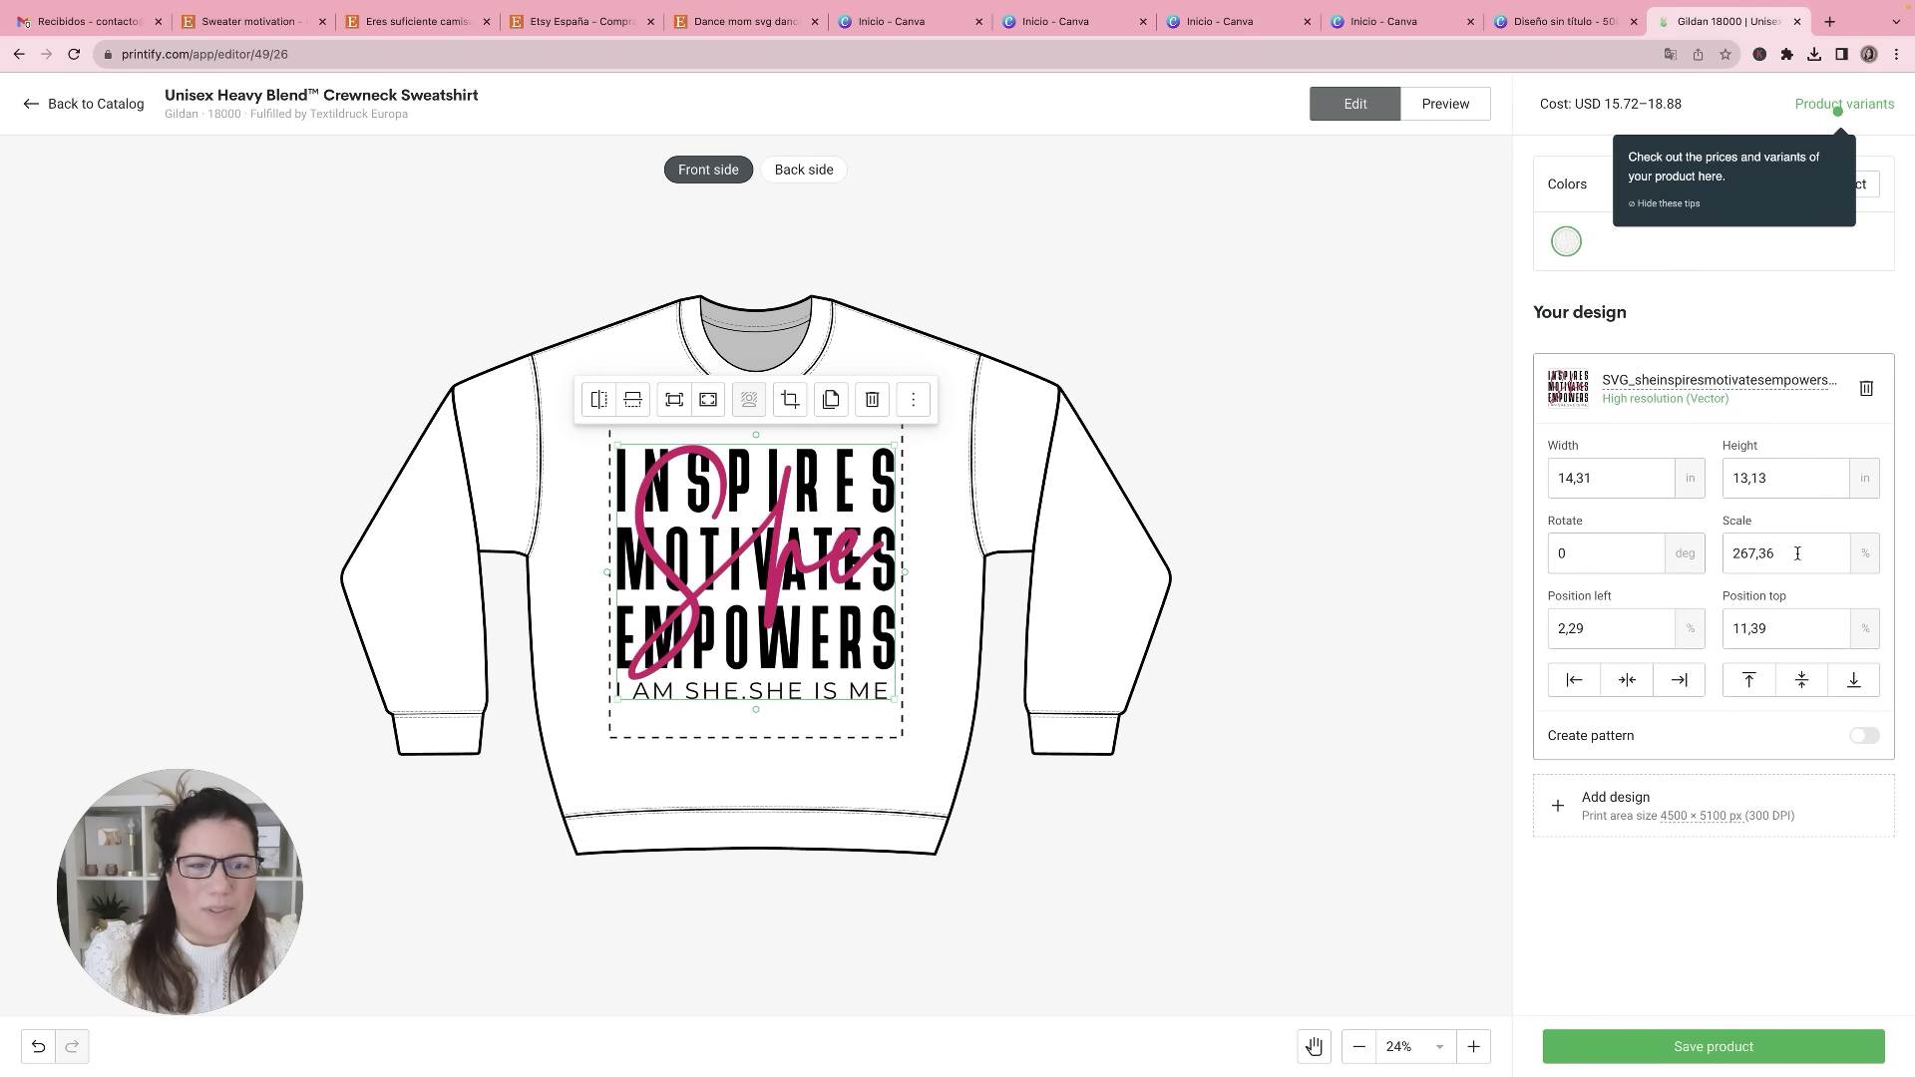
{"action": "left_click", "coordinate": [1749, 1048]}
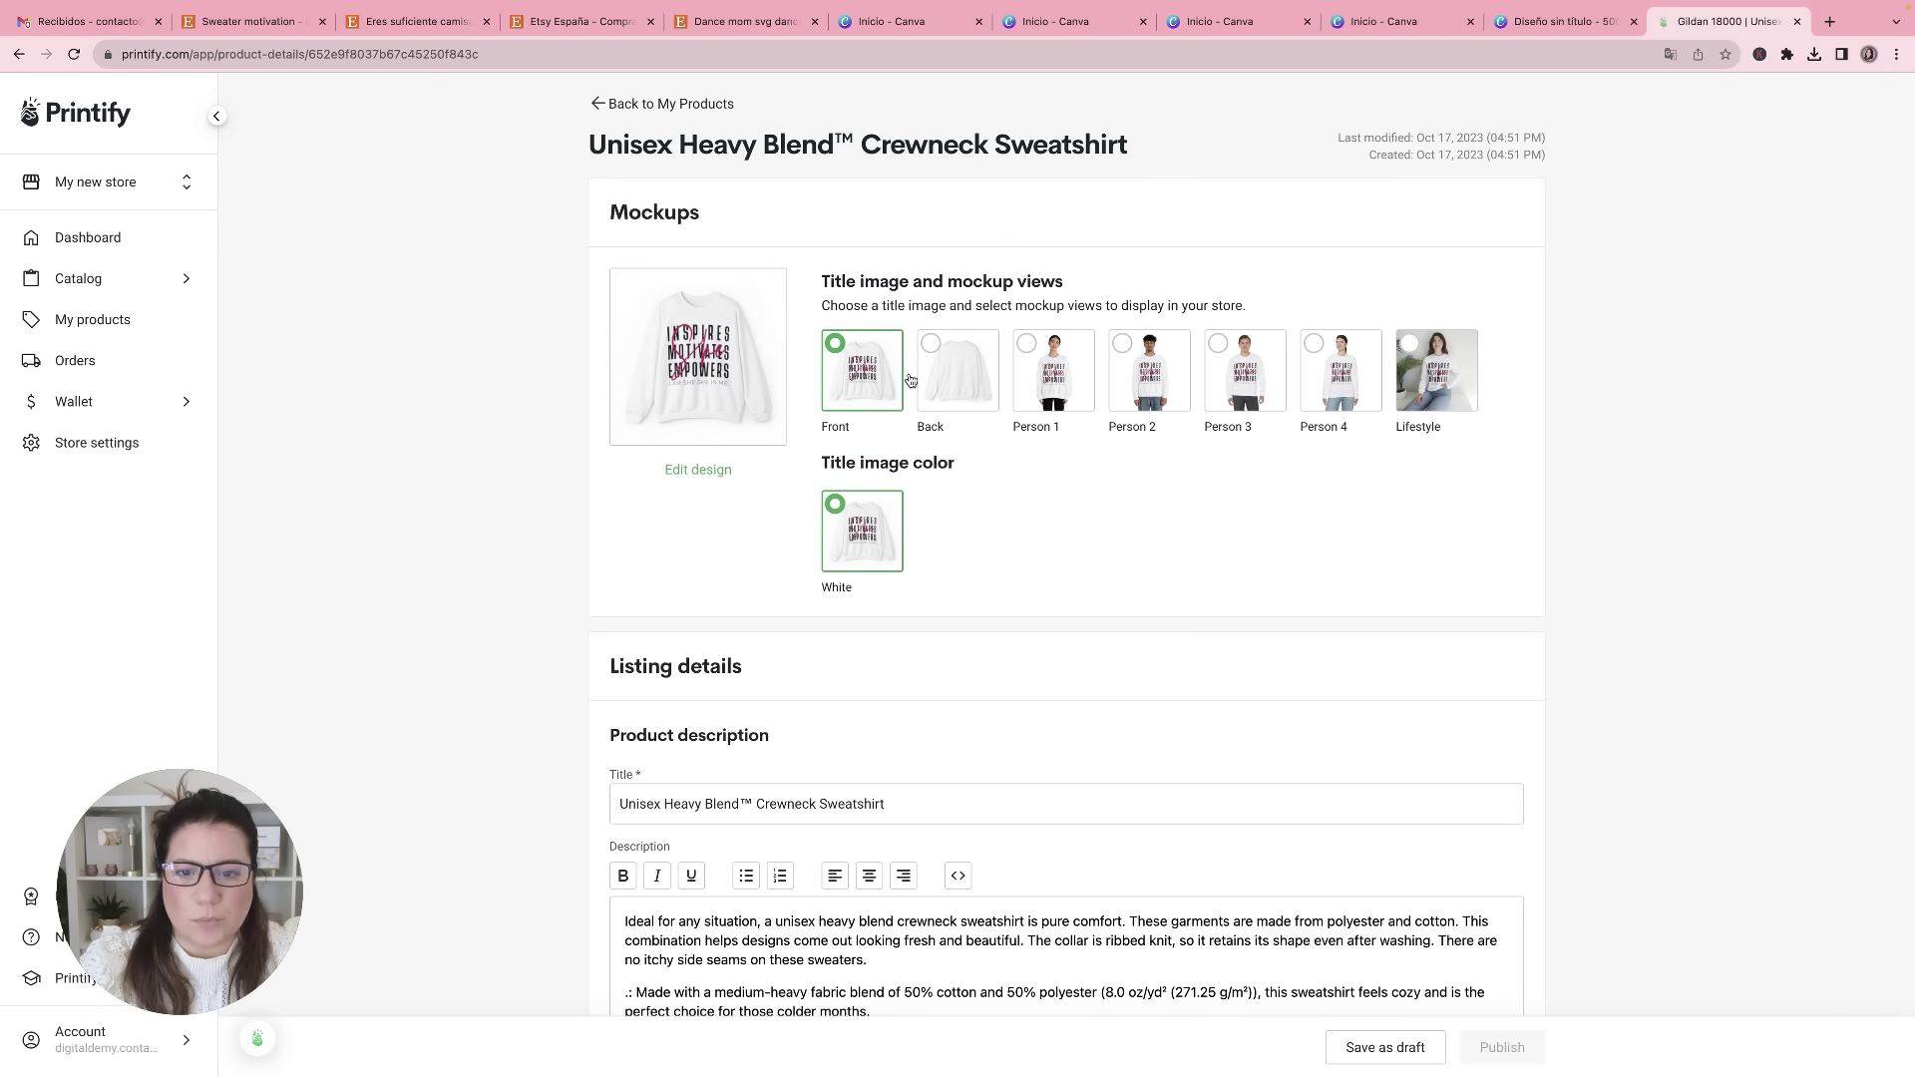
Step: Select sizes S through 2XL in the pricing table of the Inspires Motivates Empowers sweatshirt listing
{"action": "scroll", "coordinate": [896, 744], "scroll_direction": "down", "scroll_amount": 3}
{"action": "scroll", "coordinate": [866, 716], "scroll_direction": "down", "scroll_amount": 4}
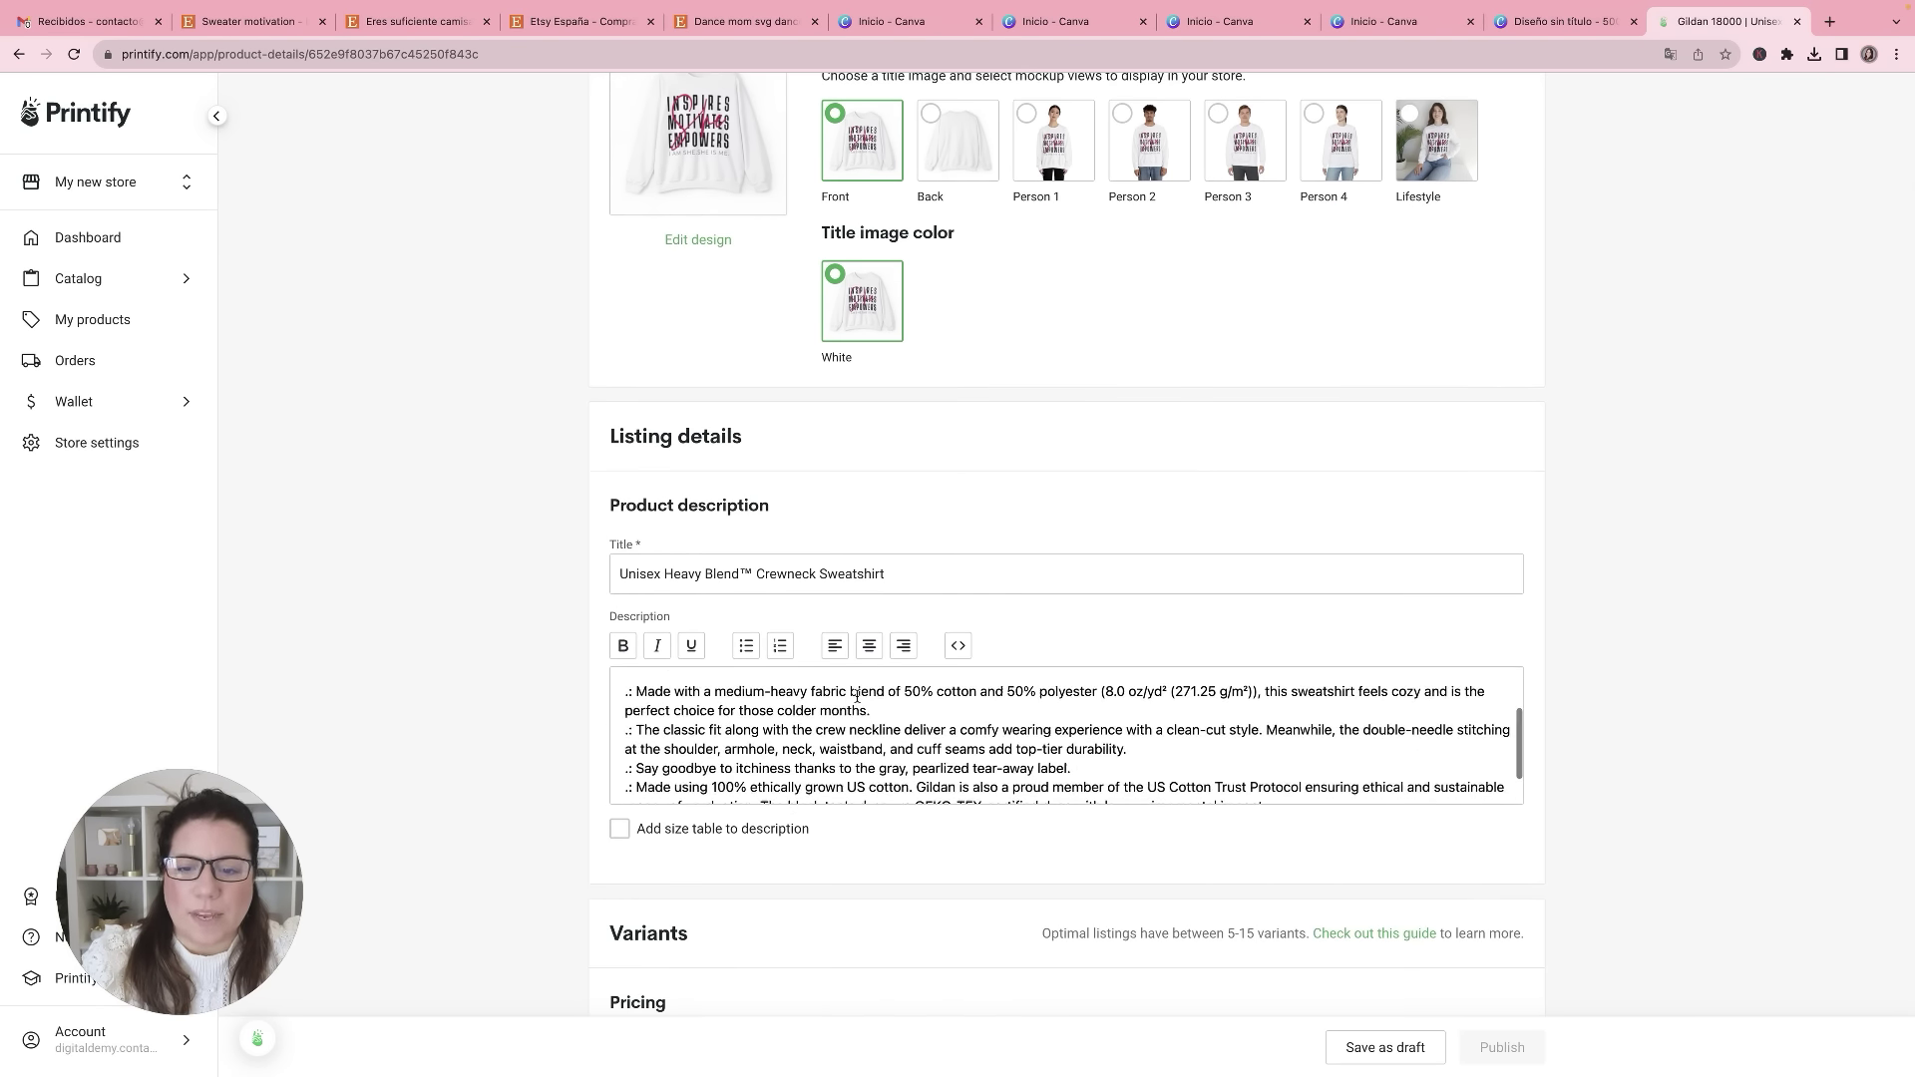
{"action": "scroll", "coordinate": [752, 744], "scroll_direction": "down", "scroll_amount": 9}
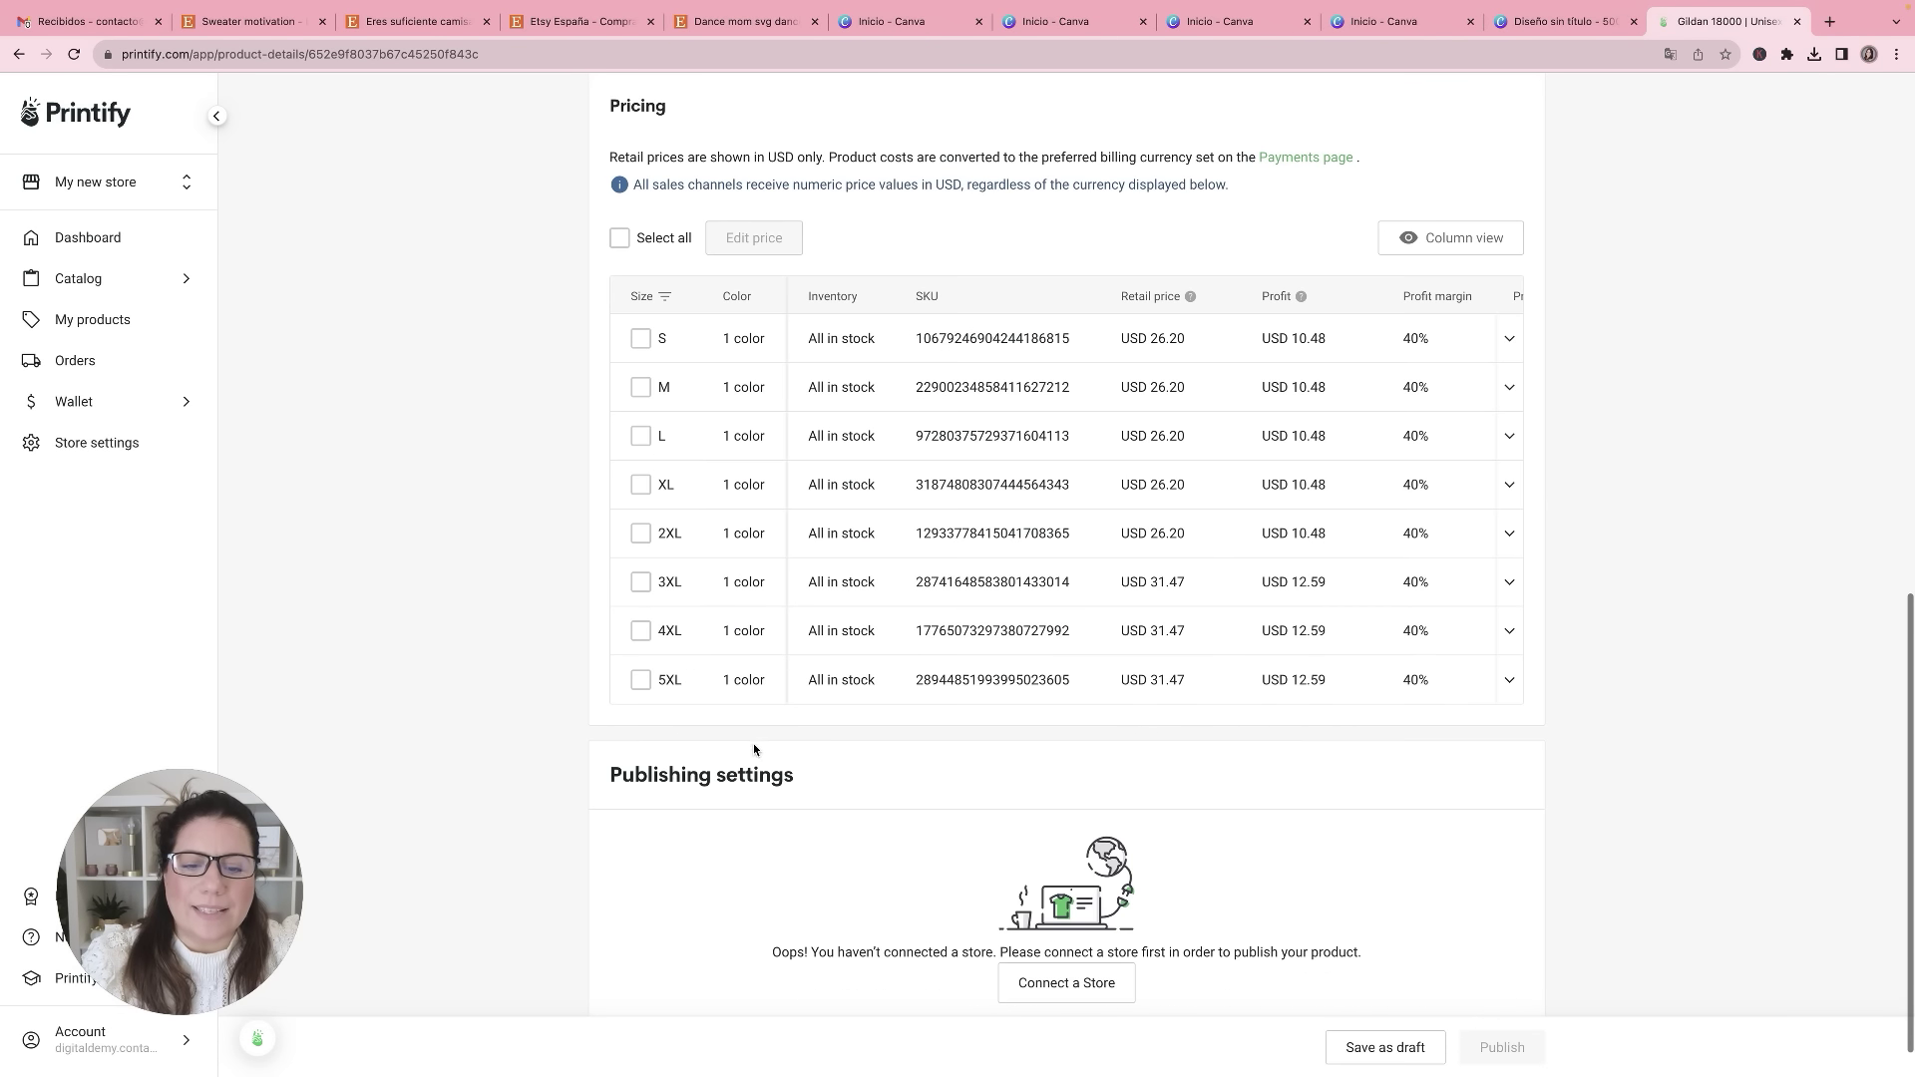
{"action": "left_click", "coordinate": [640, 338]}
{"action": "left_click", "coordinate": [641, 387]}
{"action": "left_click", "coordinate": [640, 436]}
{"action": "left_click", "coordinate": [640, 485]}
{"action": "left_click", "coordinate": [640, 534]}
{"action": "scroll", "coordinate": [637, 539], "scroll_direction": "up", "scroll_amount": 7}
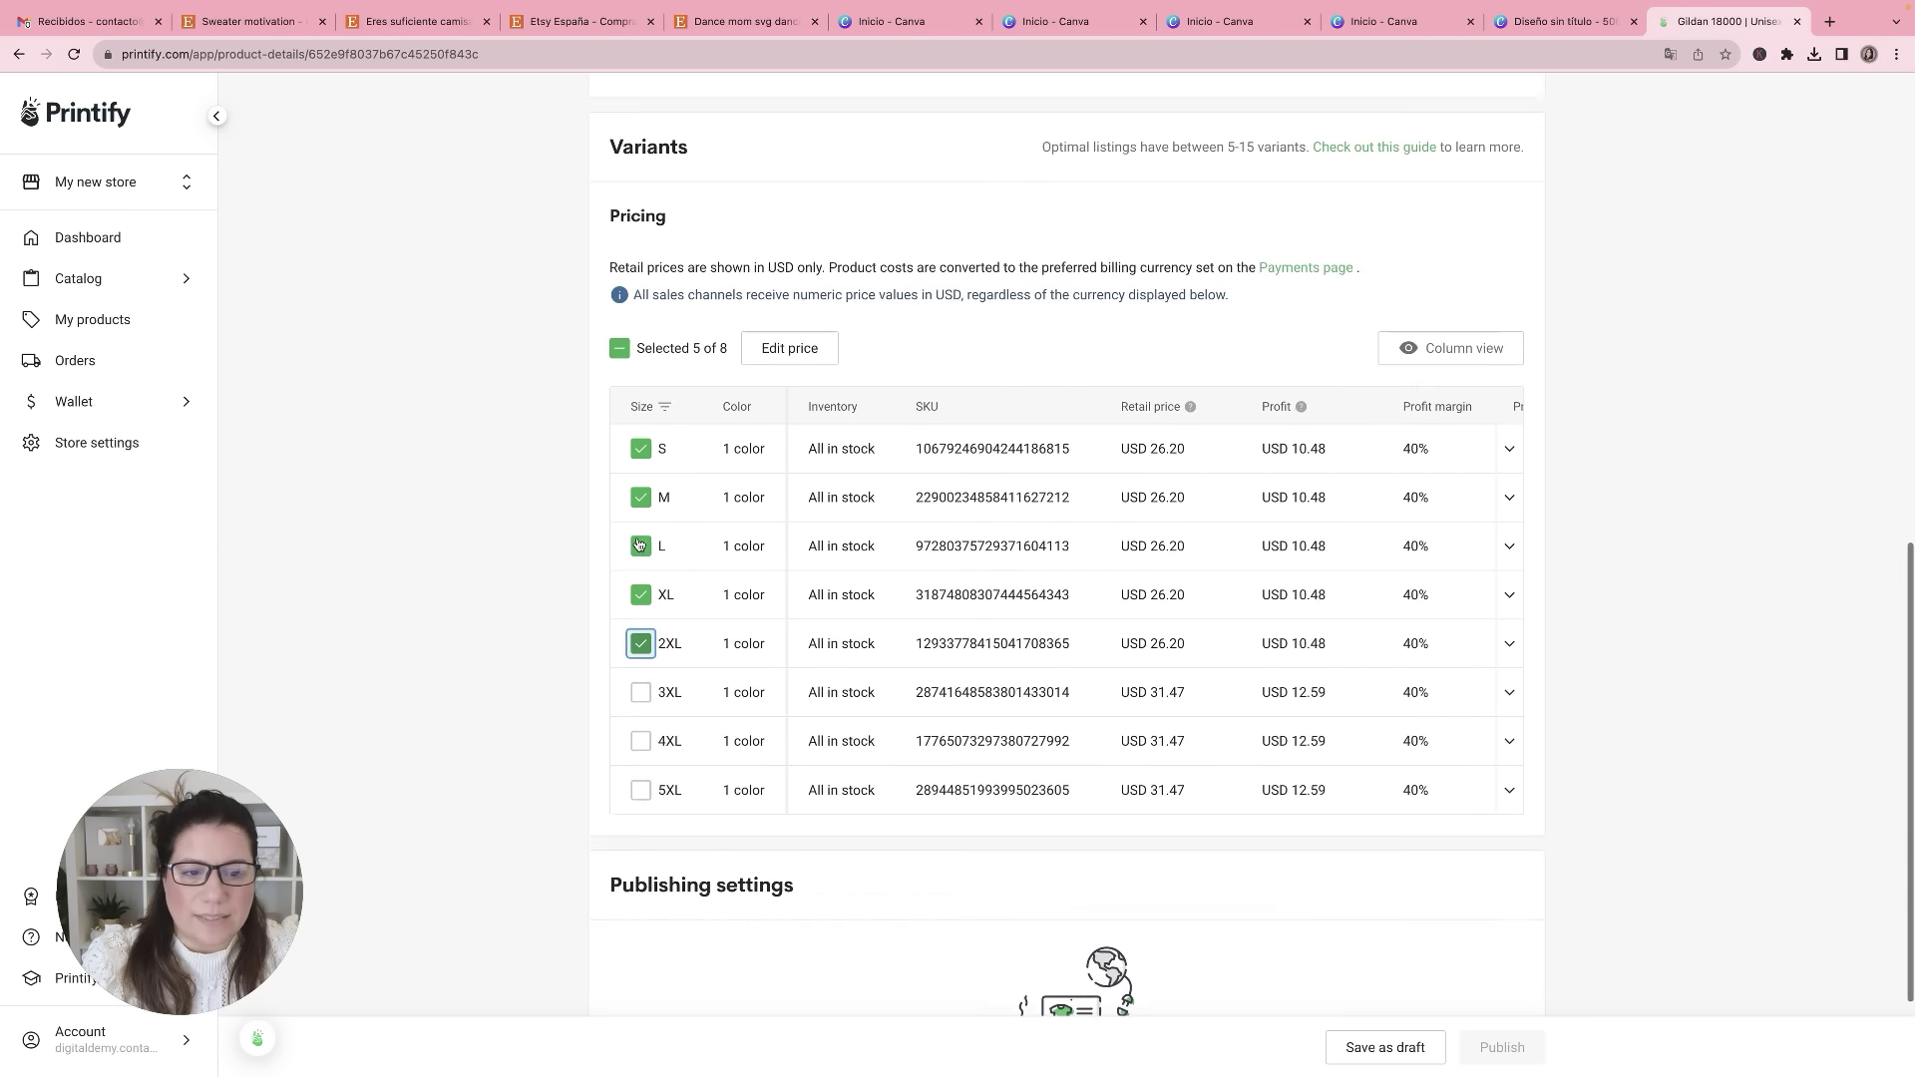